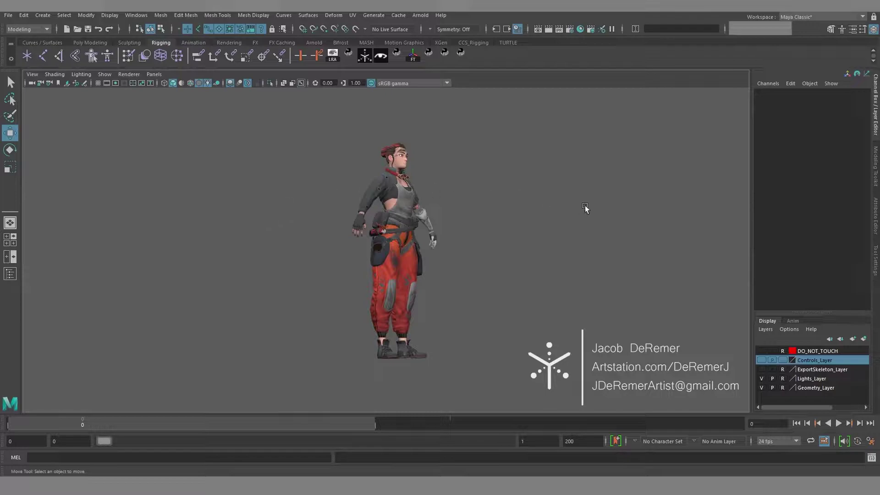
Examine the character model from several angles, both as a full figure and closer up.
alt+right_drag(466, 219, 547, 226)
alt+drag(547, 226, 476, 237)
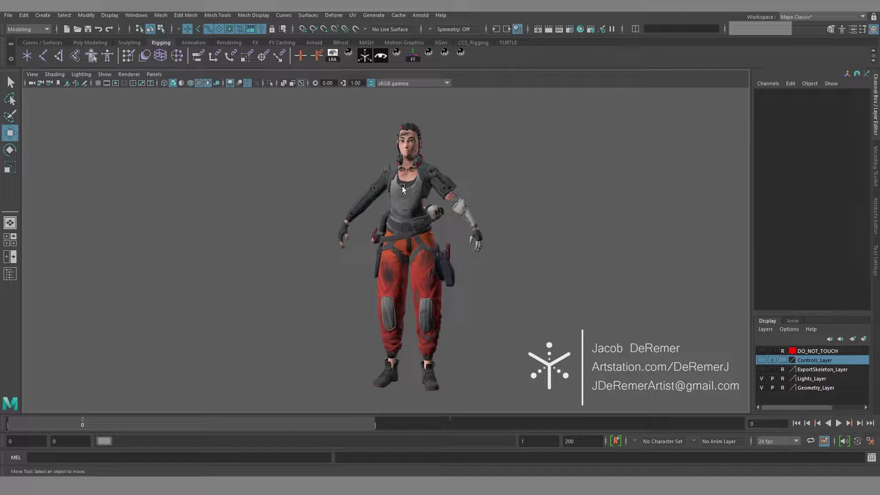
alt+middle_drag(491, 232, 582, 207)
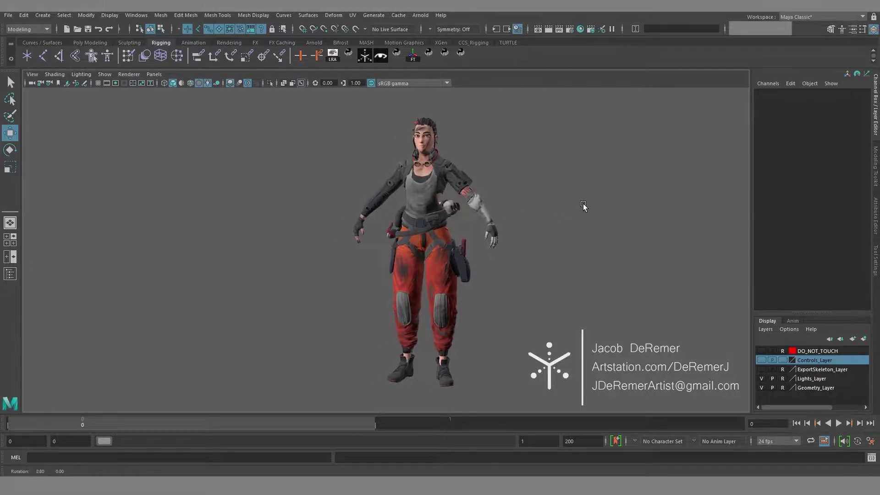
alt+drag(583, 204, 484, 209)
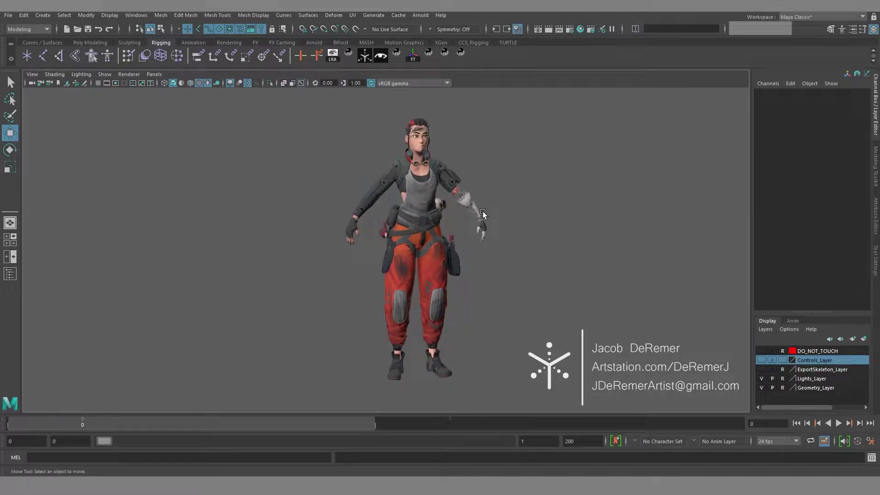
alt+right_drag(467, 196, 524, 207)
alt+drag(546, 228, 487, 242)
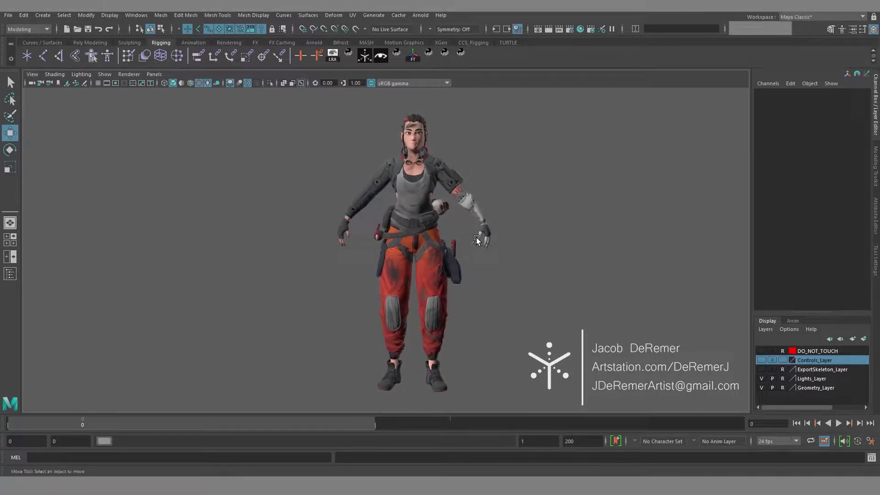
alt+drag(530, 224, 242, 231)
alt+drag(553, 221, 327, 232)
alt+drag(528, 249, 428, 245)
alt+drag(557, 235, 336, 235)
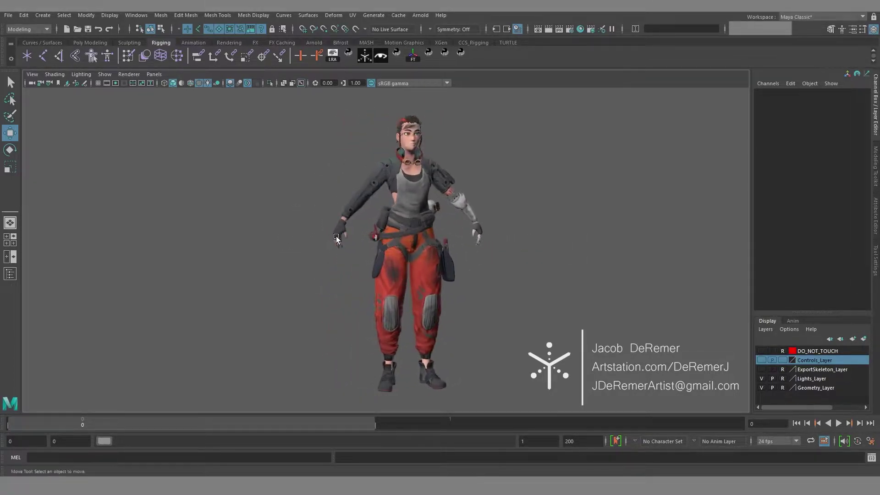
alt+right_drag(336, 236, 507, 232)
alt+middle_drag(507, 232, 477, 318)
alt+right_drag(423, 315, 453, 313)
alt+drag(454, 315, 453, 294)
alt+middle_drag(453, 294, 497, 216)
alt+right_drag(561, 249, 495, 240)
alt+middle_drag(495, 241, 517, 275)
alt+right_drag(516, 276, 459, 258)
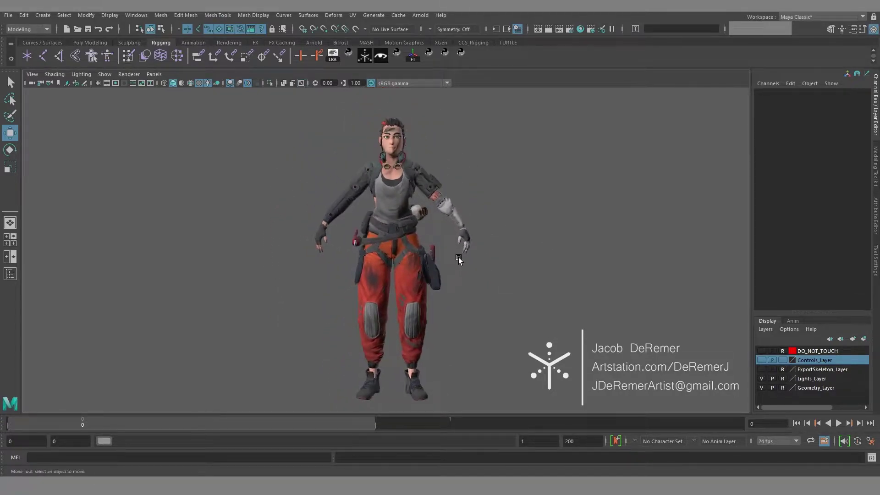
key(alt)
alt+drag(514, 272, 486, 270)
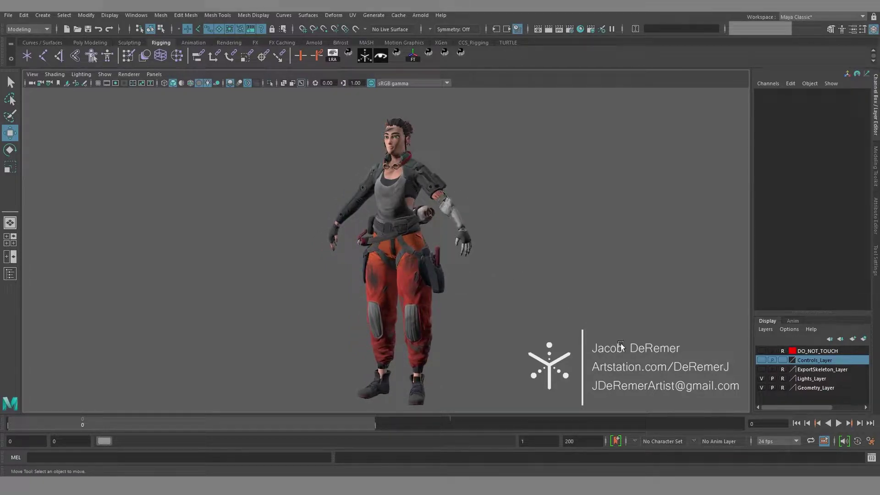
alt+drag(545, 294, 674, 313)
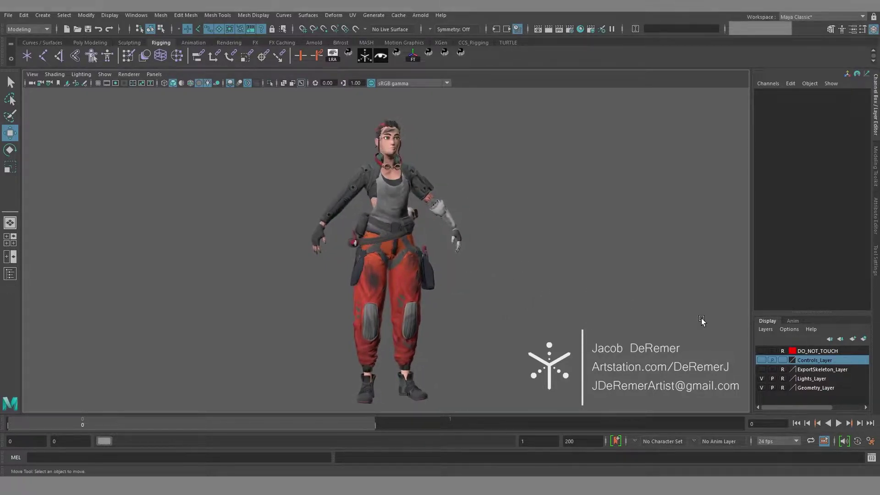
Make Controls_Layer visible and frame the Visibility Controls board together with the rigged character.
click(761, 359)
alt+middle_drag(541, 240, 592, 286)
alt+right_drag(592, 286, 410, 255)
alt+middle_drag(410, 255, 372, 218)
key(q)
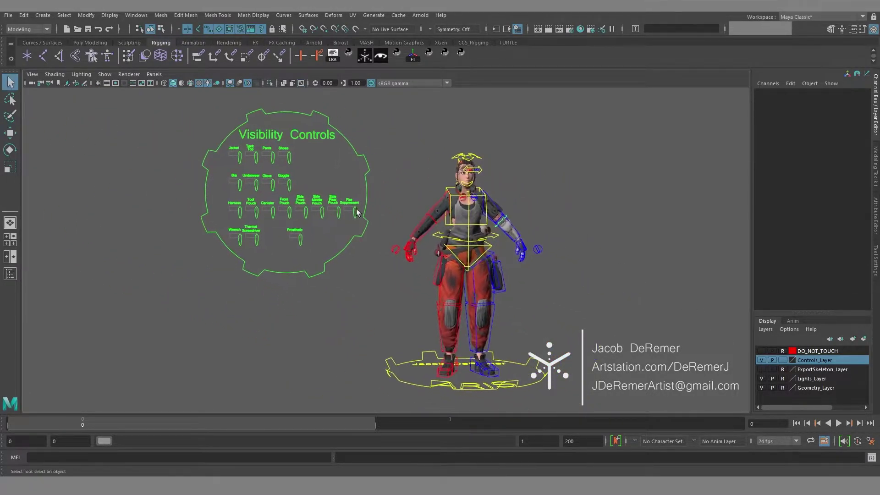
Hide the jacket, tank top, pants and shoes by moving their visibility controls to Translate X 0.
click(238, 160)
key(w)
key(q)
mouse_move(279, 163)
mouse_down()
mouse_move(267, 164)
mouse_move(294, 169)
mouse_up()
click(256, 161)
key(w)
key(q)
key(w)
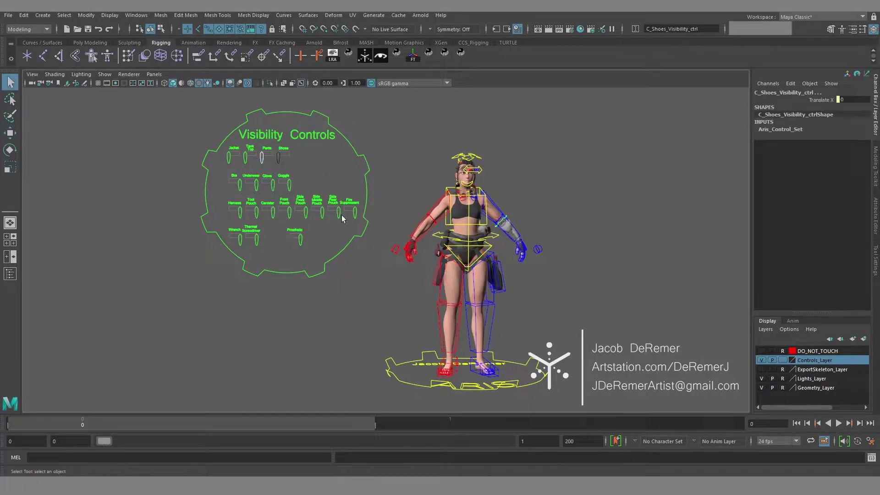
Hide the glove, goggles, harness, pouches, canister, fire suppressant, tools and prosthetic by moving their visibility controls to Translate X 0.
drag(237, 209, 238, 210)
shift+click(354, 212)
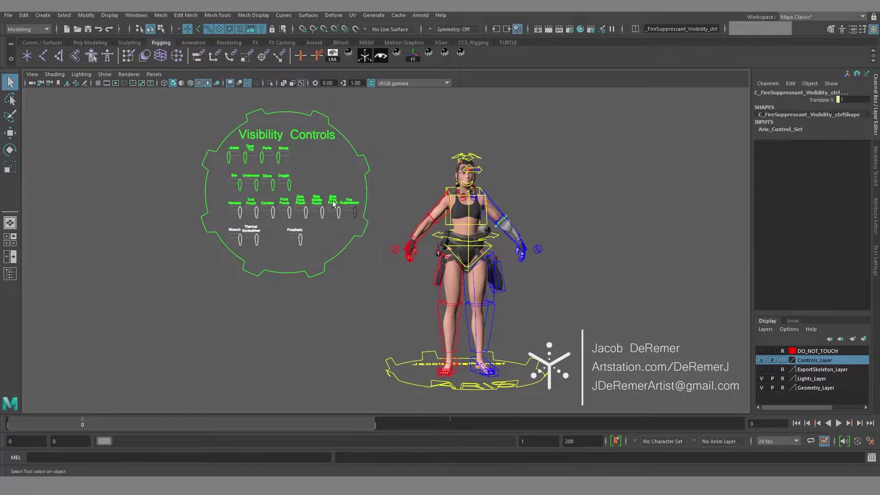
key(w)
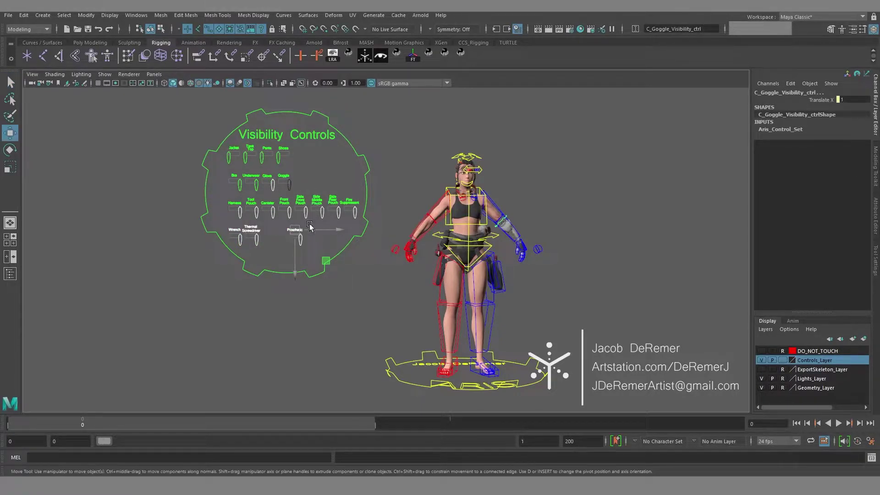
key(q)
click(294, 243)
key(w)
key(q)
click(291, 235)
key(w)
drag(375, 223, 343, 233)
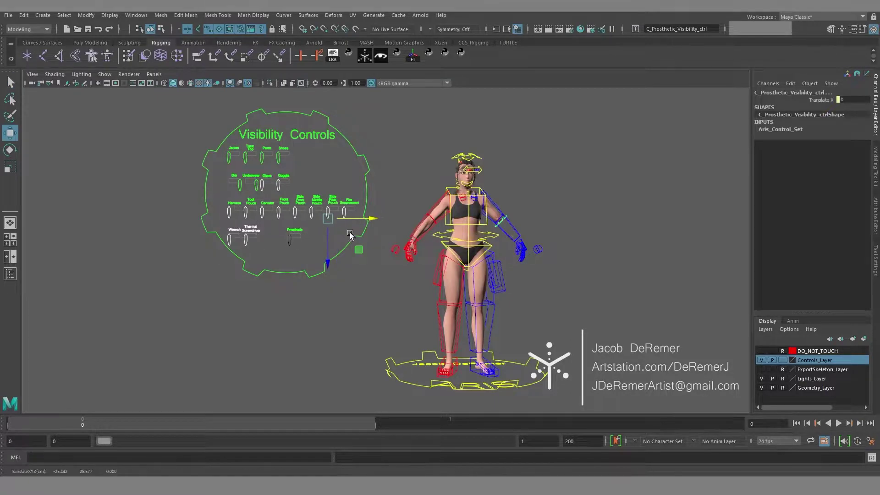
Inspect the arm area without the prosthetic, and check the attributes of the right forearm and wrist FK controls.
scroll(527, 240, up, 5)
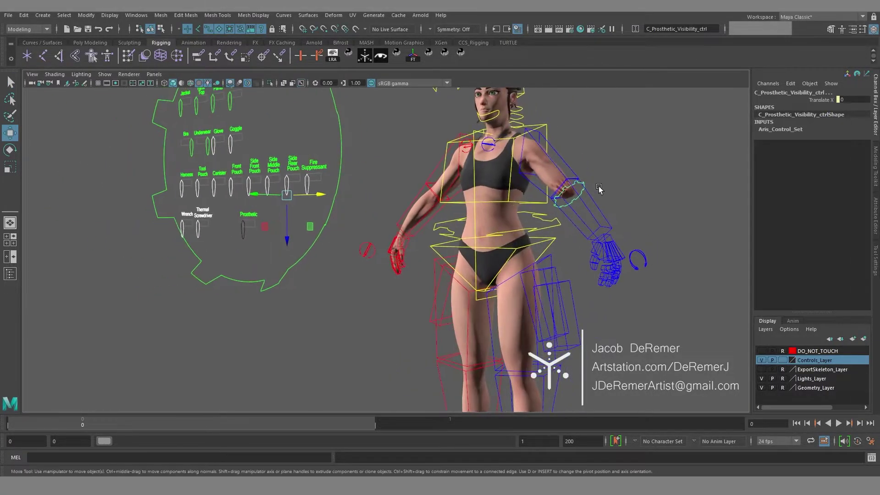
scroll(542, 232, down, 3)
alt+drag(494, 233, 549, 230)
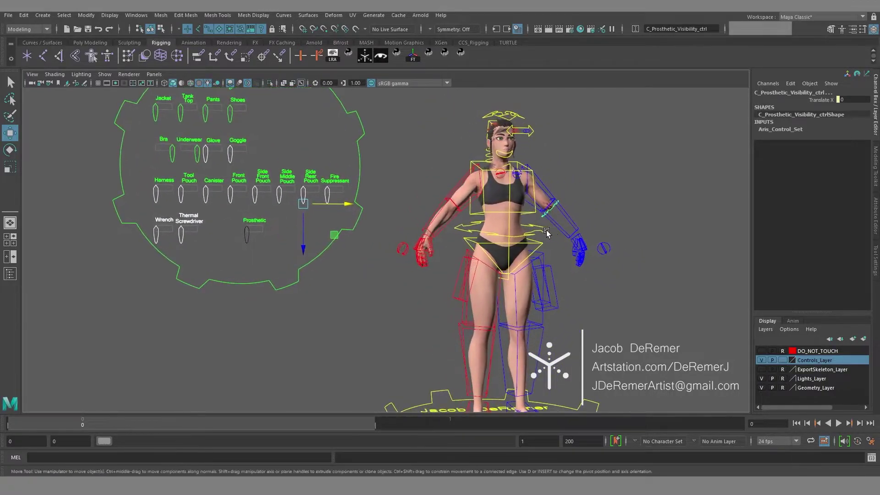
key(q)
click(436, 235)
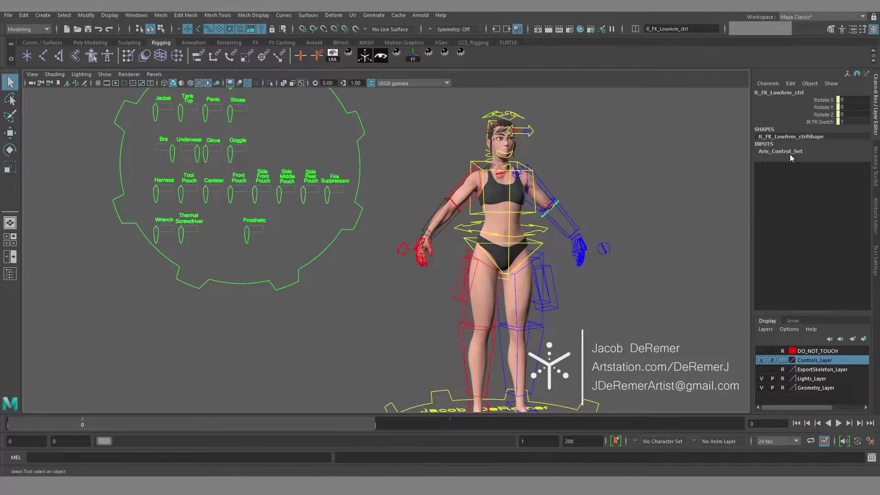
click(427, 239)
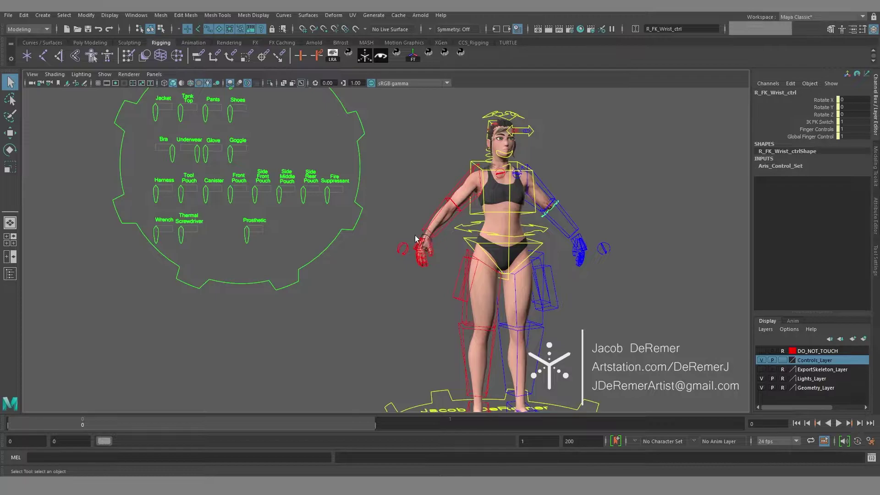
Show the prosthetic again, and turn the pants and shoes back on by moving their visibility controls to 1.
click(247, 237)
key(w)
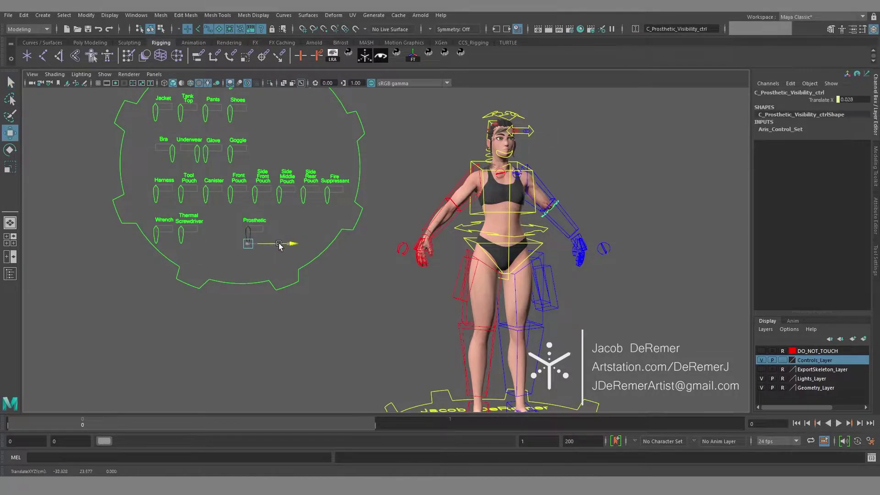
drag(276, 244, 331, 242)
alt+middle_drag(331, 243, 342, 263)
alt+right_drag(342, 263, 282, 161)
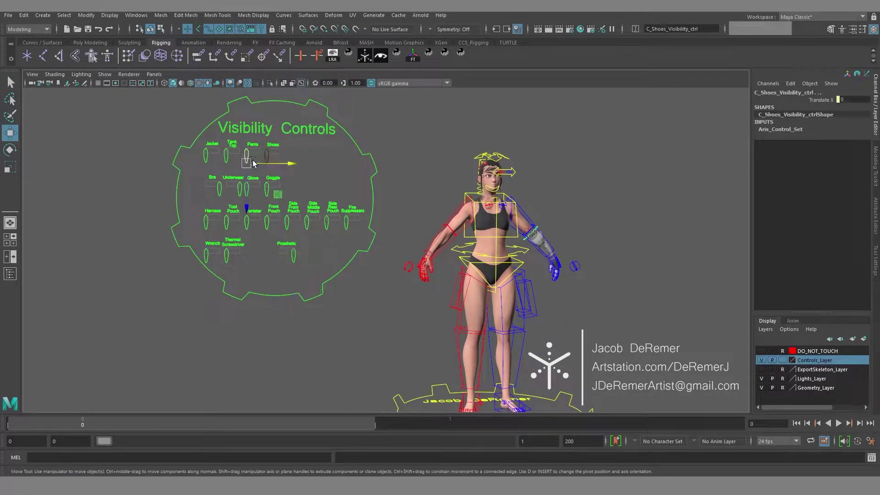
drag(285, 164, 361, 170)
Select the right upper arm FK control, highlight its IK FK Switch attribute, and view the arm up close.
alt+middle_drag(441, 215, 363, 195)
alt+right_drag(363, 195, 411, 186)
alt+middle_drag(412, 186, 429, 231)
scroll(412, 238, up, 4)
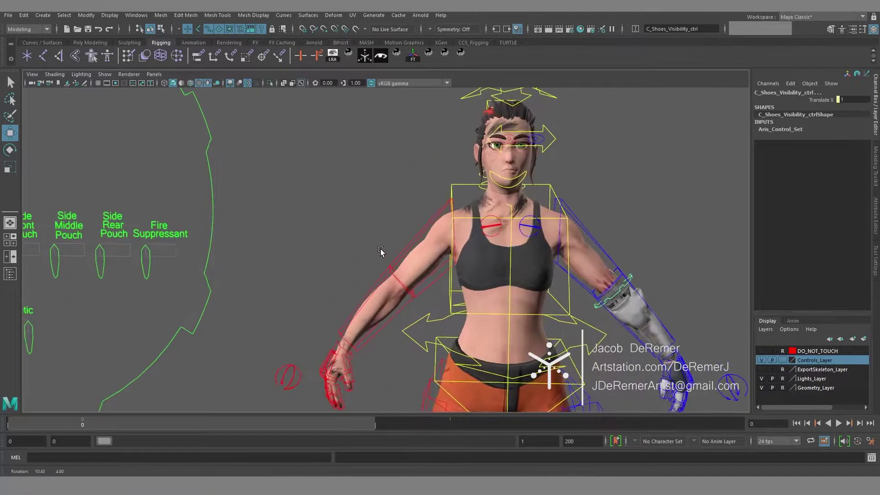
click(410, 246)
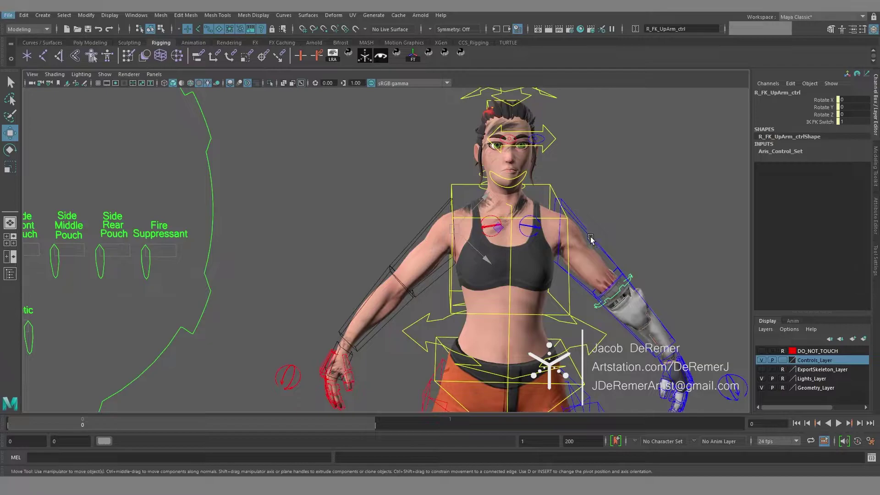
click(817, 122)
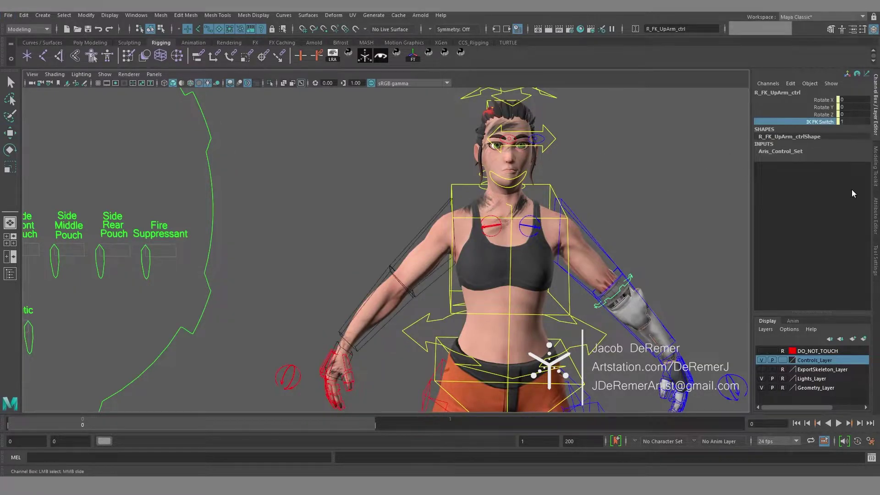
alt+middle_drag(528, 256, 501, 220)
alt+right_drag(415, 216, 471, 229)
alt+drag(376, 196, 446, 211)
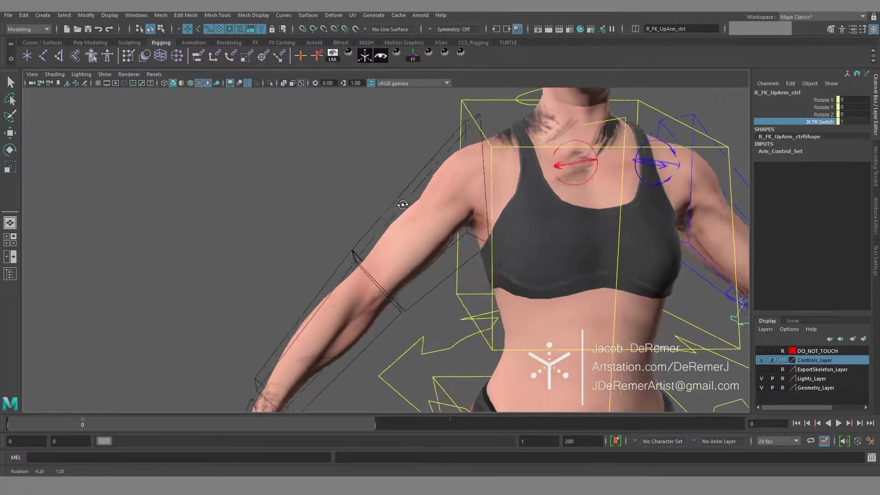
Test-rotate the right upper arm FK control and undo the rotation.
key(r)
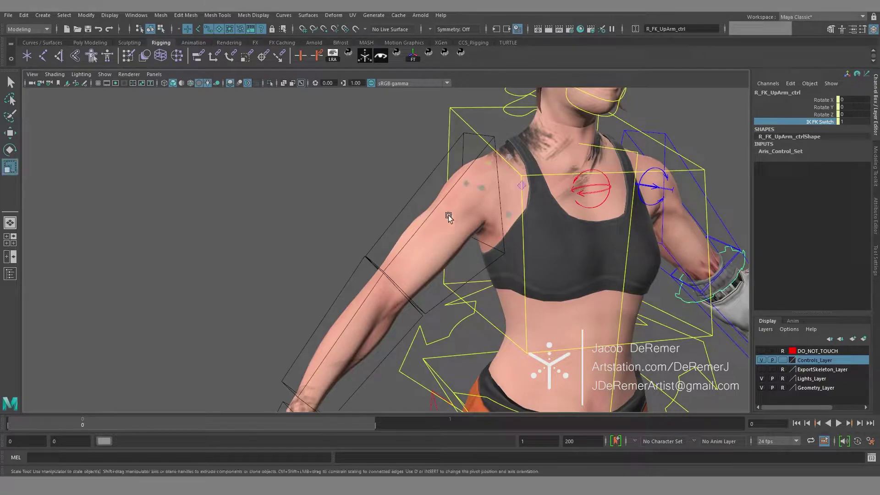
key(space)
key(space)
key(e)
drag(476, 197, 468, 219)
key(ctrl+z)
Test-rotate the right wrist and forearm FK controls, and undo the rotations.
alt+right_drag(540, 289, 455, 288)
alt+middle_drag(455, 289, 495, 176)
key(q)
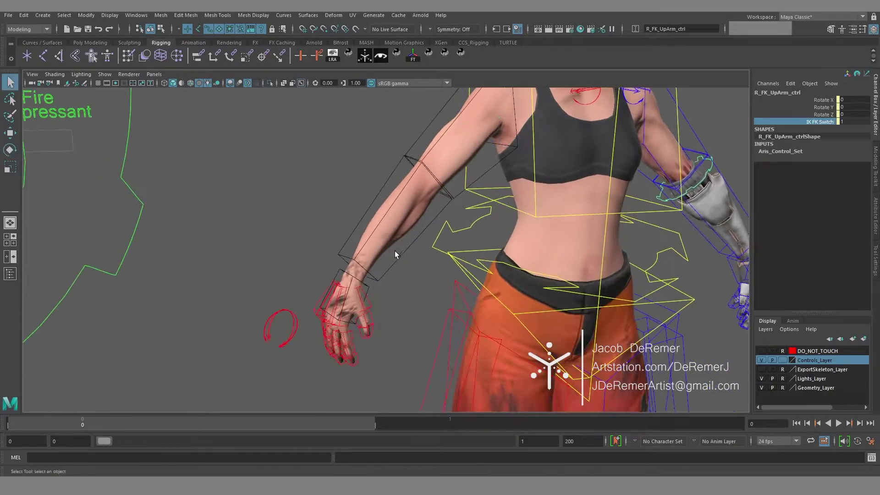
click(366, 290)
alt+middle_drag(410, 270, 436, 304)
key(e)
drag(380, 306, 389, 241)
click(438, 230)
drag(481, 216, 425, 188)
key(ctrl+z)
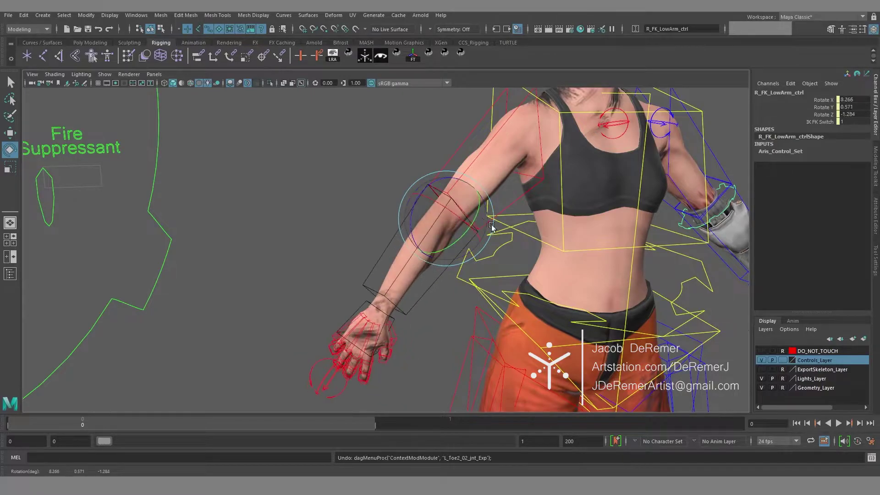
Try rotating the right wrist FK control around X, and reset its Rotate X to 0.
click(382, 316)
key(e)
mouse_move(400, 317)
mouse_down()
mouse_move(378, 321)
mouse_move(338, 305)
mouse_move(407, 312)
mouse_up()
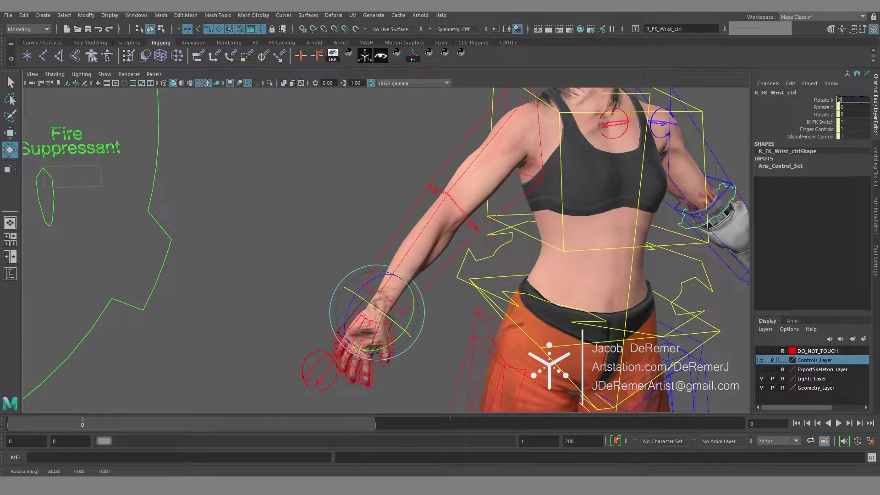
key(Return)
Set Finger Controls and Global Finger Control to 0 on the right and left FK wrist controls.
click(826, 130)
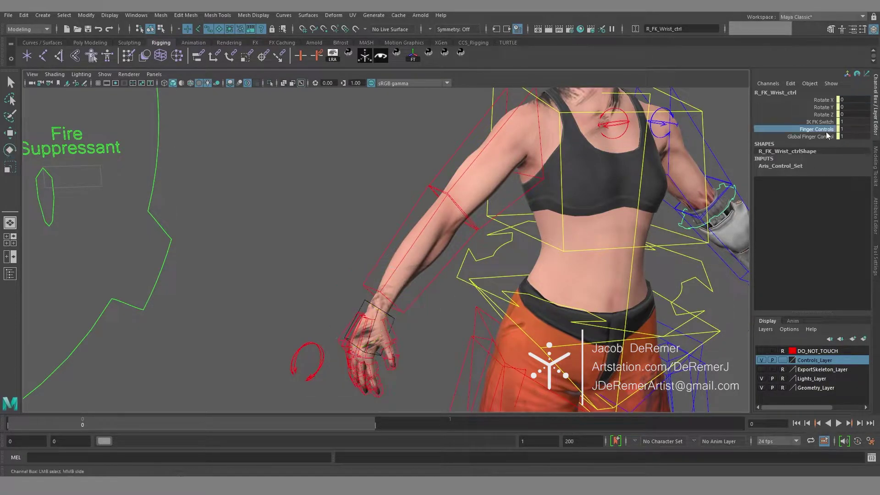
alt+middle_drag(617, 204, 555, 259)
key(q)
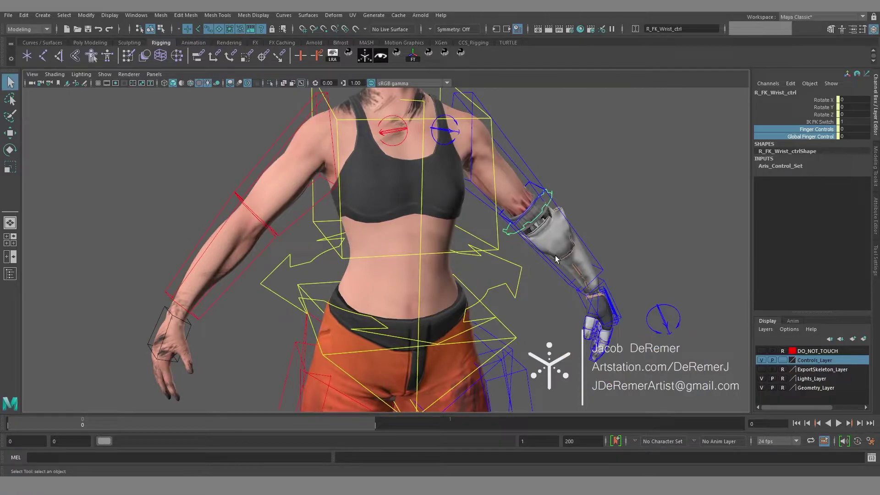
click(605, 285)
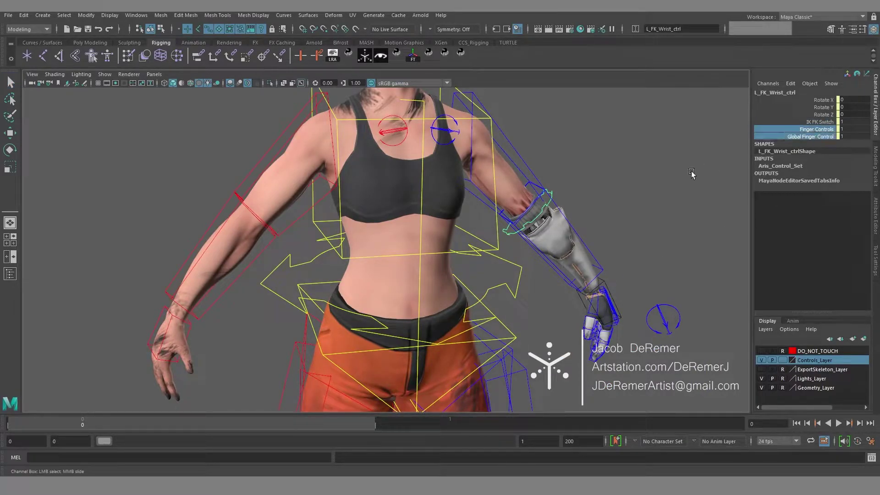
click(647, 184)
Test-rotate the right lower leg FK control at the knee and undo the rotation.
alt+right_drag(292, 277, 238, 297)
alt+middle_drag(268, 287, 296, 285)
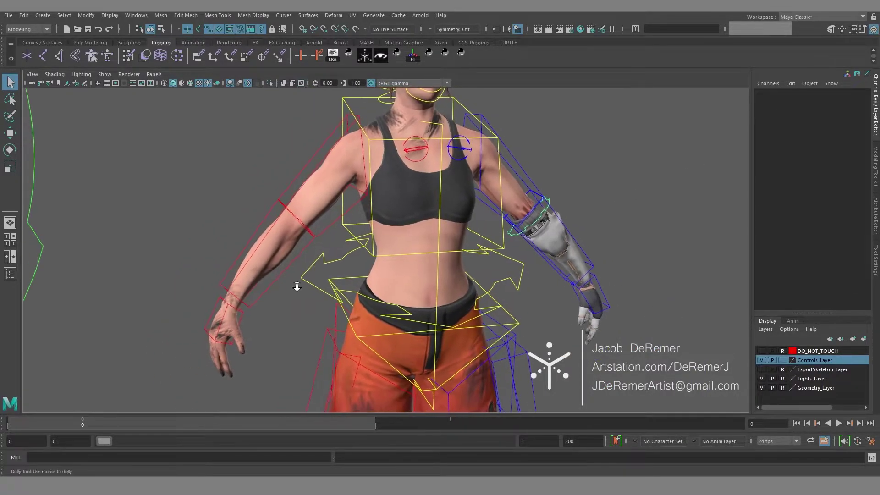
alt+right_drag(296, 285, 198, 317)
alt+middle_drag(294, 389, 290, 214)
alt+drag(355, 257, 297, 260)
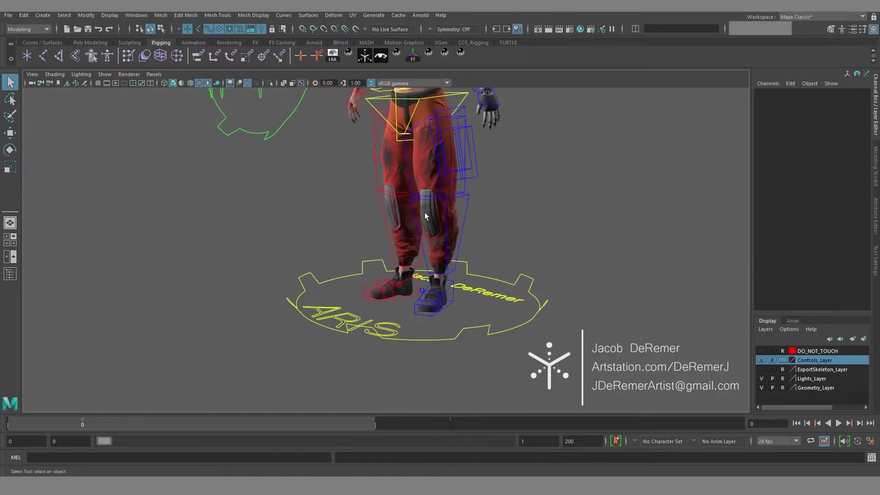
click(377, 196)
key(e)
drag(392, 171, 424, 134)
key(ctrl+z)
Try rotating the right upper leg FK control and undo the rotation.
key(q)
click(373, 164)
key(e)
key(ctrl+z)
Switch both arms and both legs to IK by setting IK FK Switch to 0 on their FK controls.
alt+middle_drag(452, 126, 461, 324)
scroll(389, 224, up, 3)
key(q)
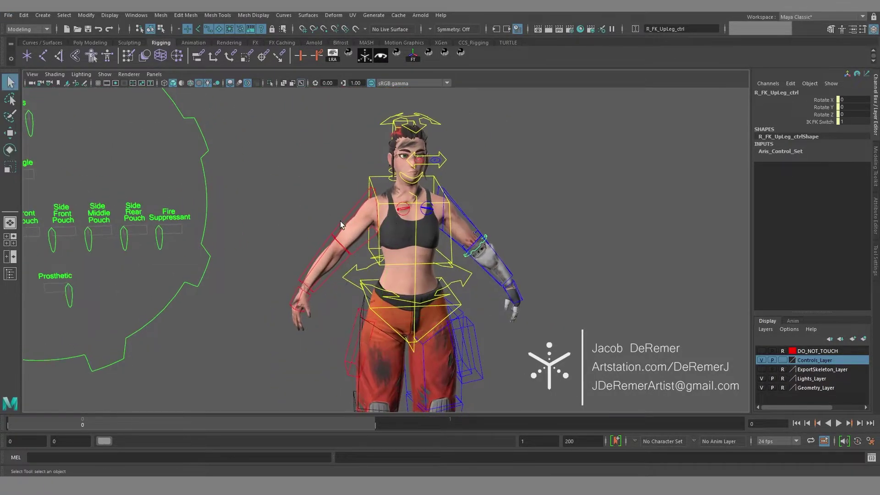
scroll(504, 271, down, 2)
alt+middle_drag(408, 302, 393, 183)
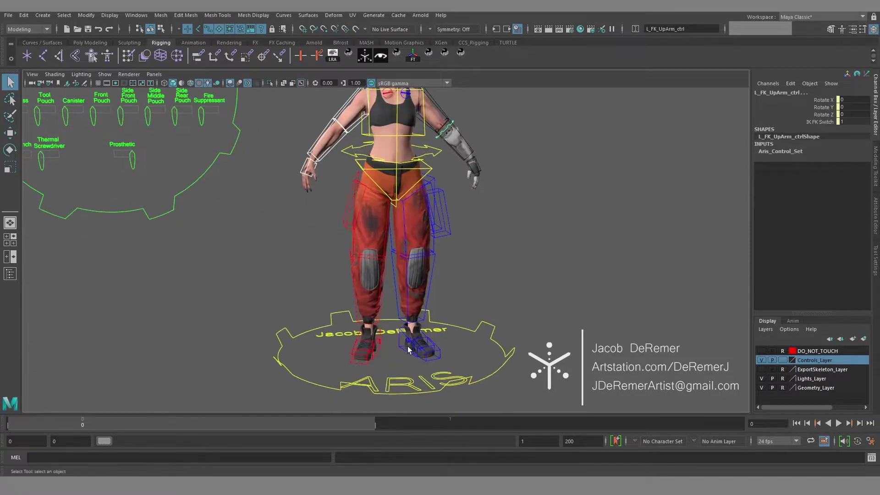
click(380, 349)
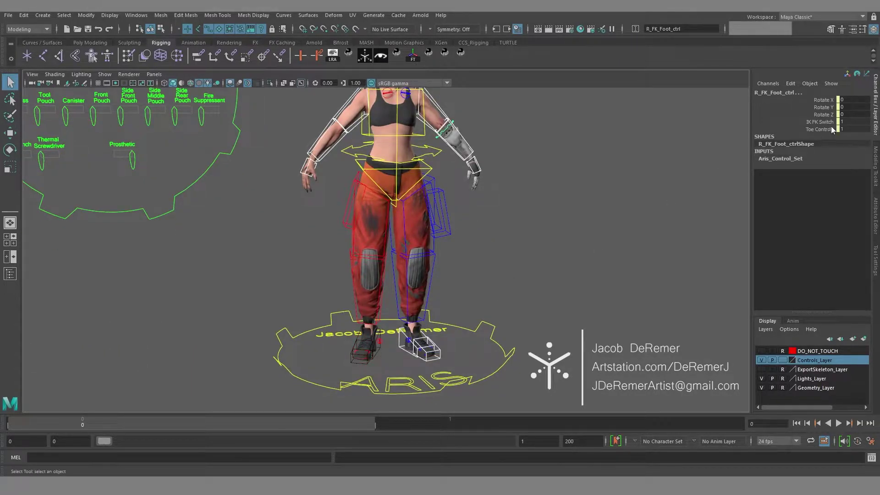
middle_drag(698, 136, 606, 140)
Try moving the right IK arm control and its elbow pole vector control, and undo the pole vector move.
alt+middle_drag(395, 208, 425, 279)
scroll(445, 258, up, 3)
click(325, 229)
key(w)
alt+drag(347, 222, 338, 166)
click(298, 146)
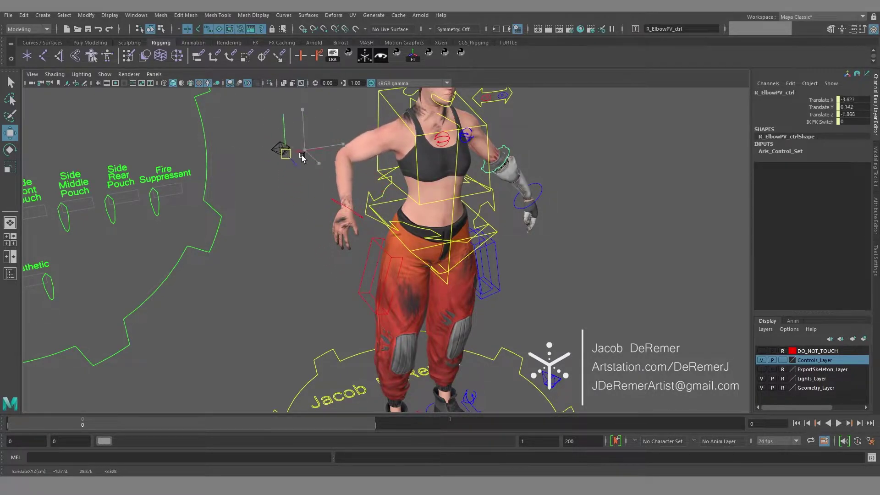
mouse_move(276, 162)
mouse_down()
mouse_move(364, 194)
mouse_move(291, 159)
mouse_up()
key(ctrl+z)
Reset Translate X, Y and Z to 0 on the right IK arm control, and test its elbow pole vector control again.
click(347, 213)
alt+drag(366, 215, 368, 272)
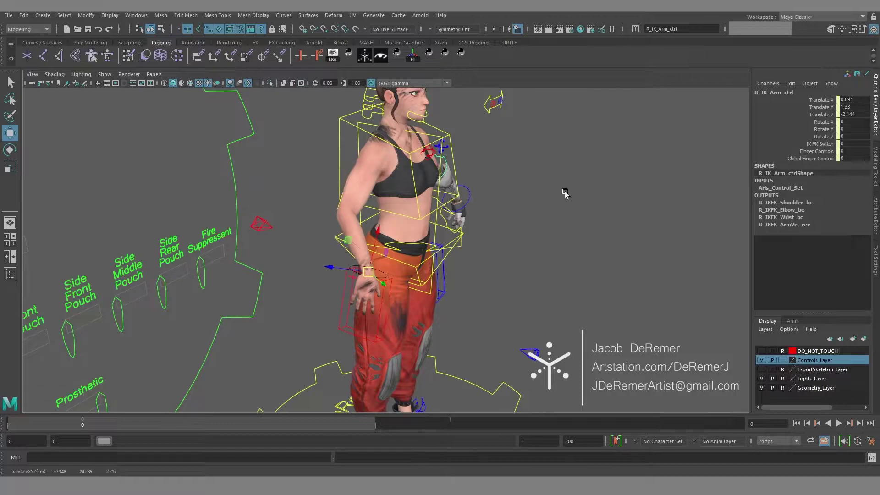
text(0)
key(Return)
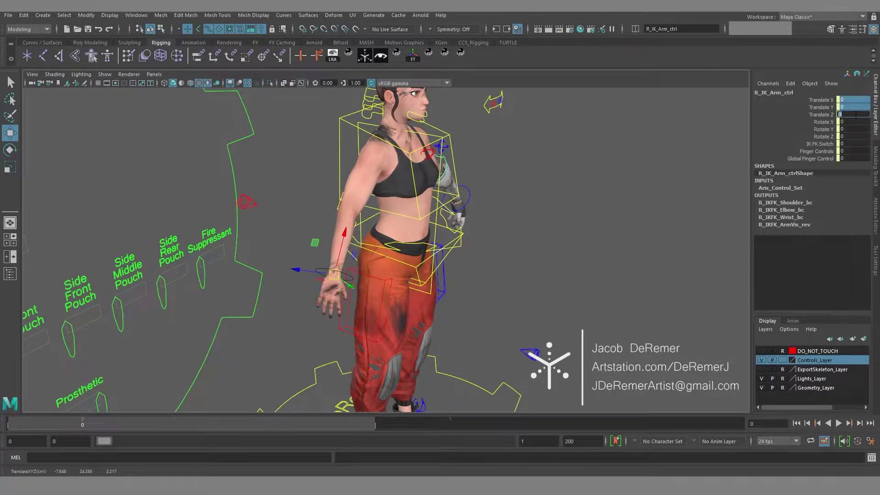
click(248, 207)
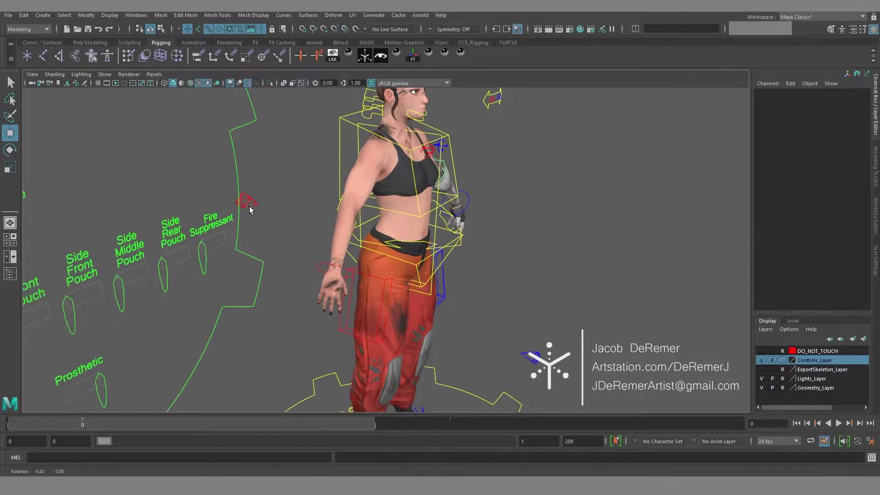
alt+drag(250, 207, 292, 120)
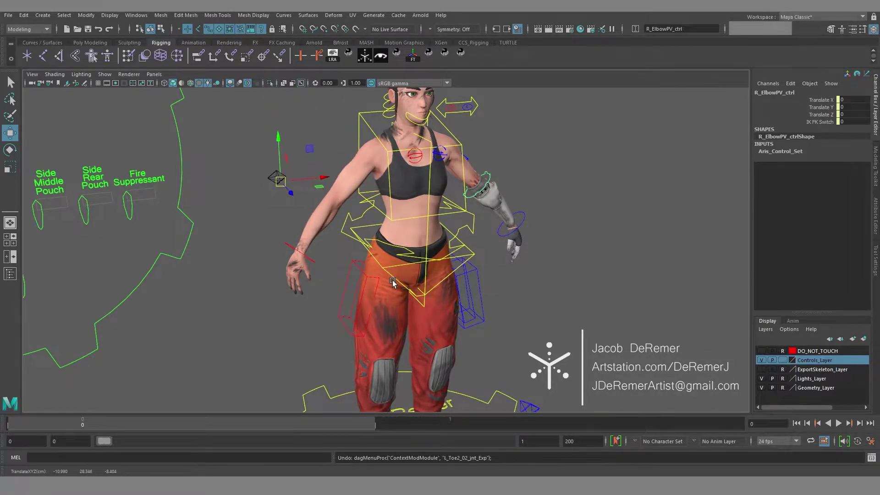
Try raising the right IK leg control to bend the knee, and undo the move.
scroll(393, 280, down, 2)
alt+middle_drag(392, 281, 379, 200)
alt+drag(378, 199, 345, 257)
key(q)
click(396, 301)
alt+drag(396, 301, 391, 293)
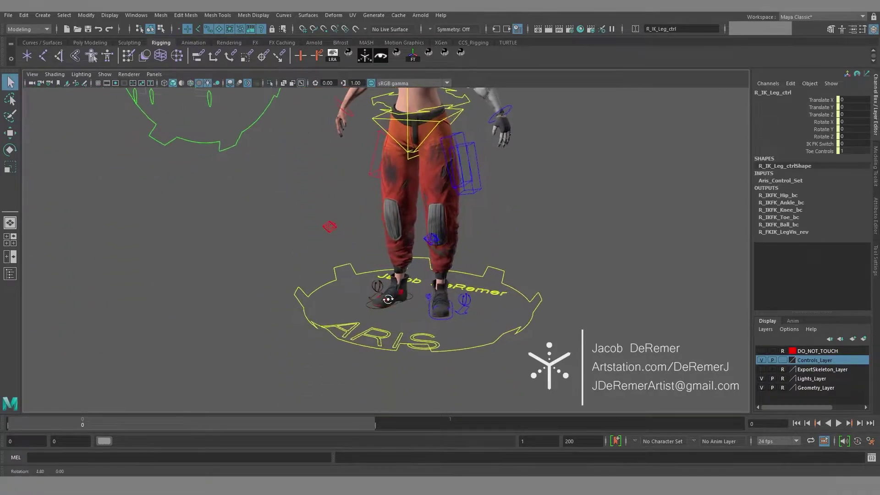
key(w)
middle_drag(384, 282, 405, 186)
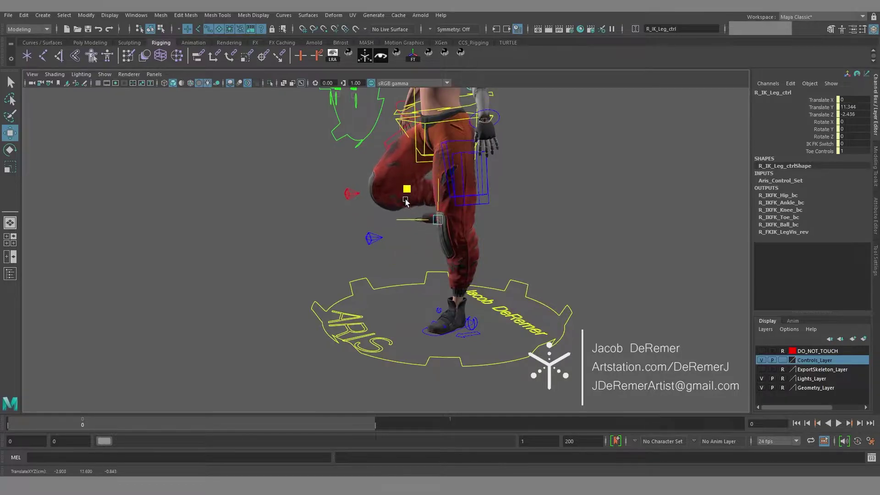
key(ctrl+z)
key(ctrl+z)
key(ctrl+z)
Try moving the right knee pole vector control and undo the changes.
alt+drag(353, 234, 364, 304)
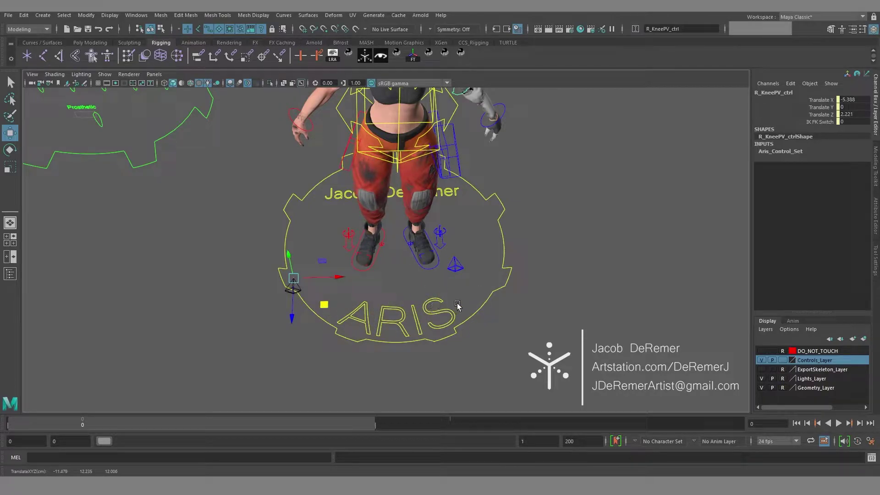
key(ctrl+z)
key(ctrl+z)
key(ctrl+z)
key(ctrl+z)
Select the clavicle controls and make ExportSkeleton_Layer visible to inspect the shoulder joints from behind.
alt+drag(527, 196, 477, 188)
key(q)
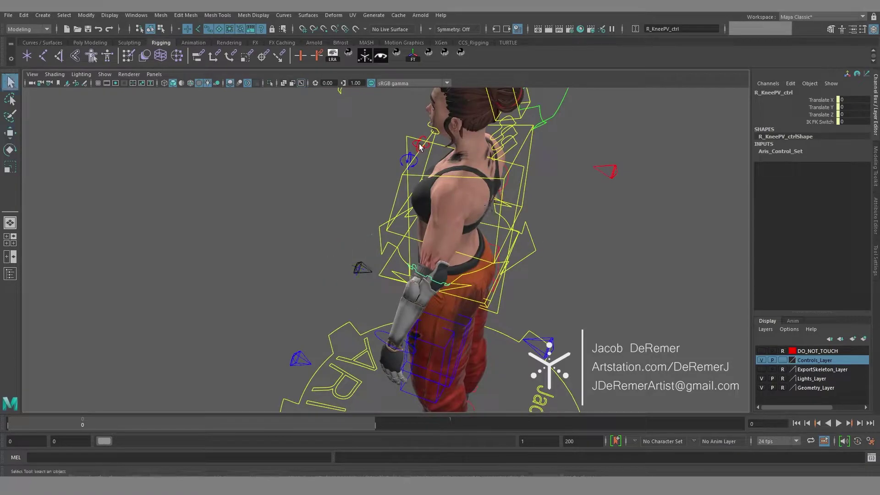
click(419, 144)
alt+middle_drag(420, 160, 467, 201)
alt+drag(467, 201, 482, 217)
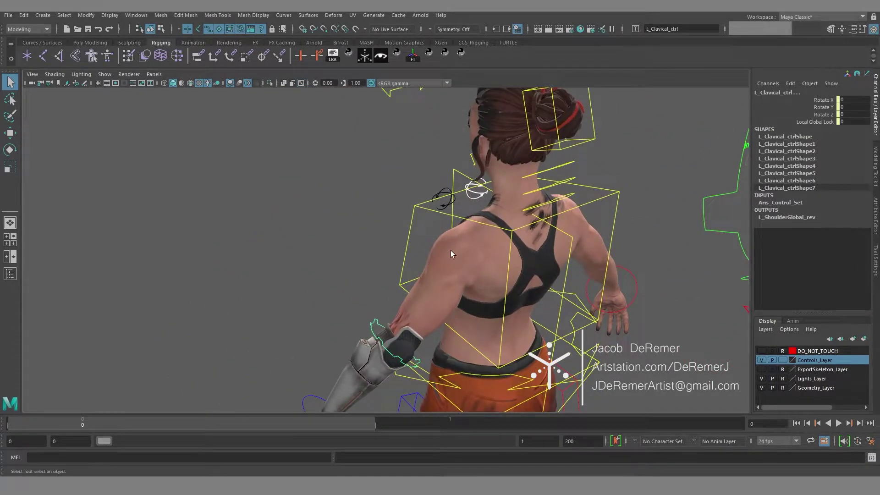
click(761, 369)
alt+drag(525, 279, 450, 200)
alt+middle_drag(450, 200, 444, 224)
alt+right_drag(444, 224, 453, 219)
alt+middle_drag(471, 186, 442, 195)
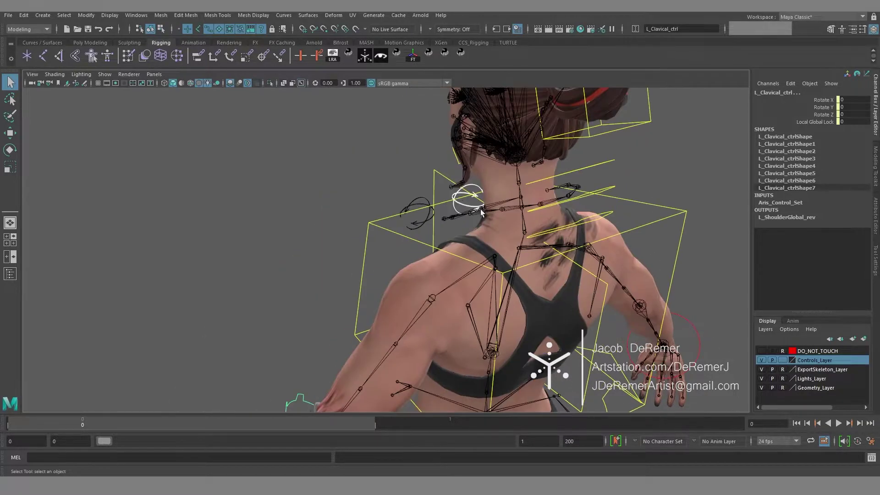
Try rotating the clavicle controls with the skeleton shown, undo the rotation, and hide ExportSkeleton_Layer.
alt+drag(477, 200, 419, 220)
key(e)
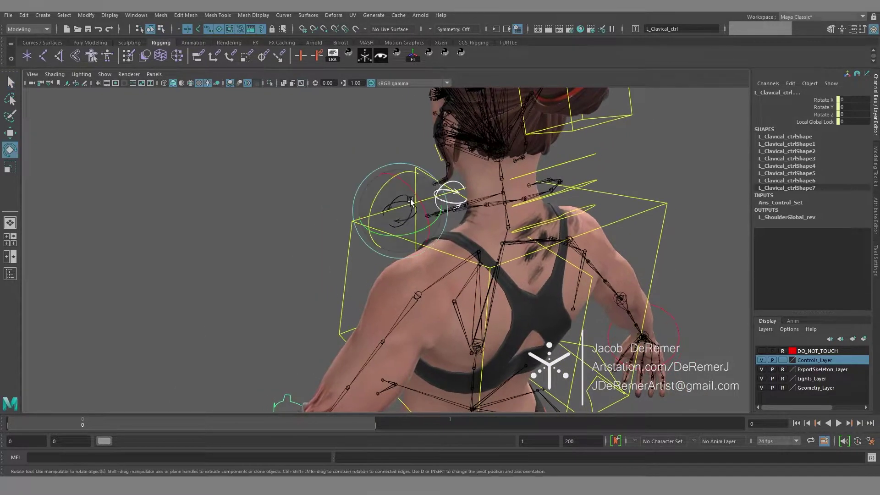
alt+middle_drag(409, 233, 393, 207)
alt+drag(393, 206, 362, 195)
key(ctrl+z)
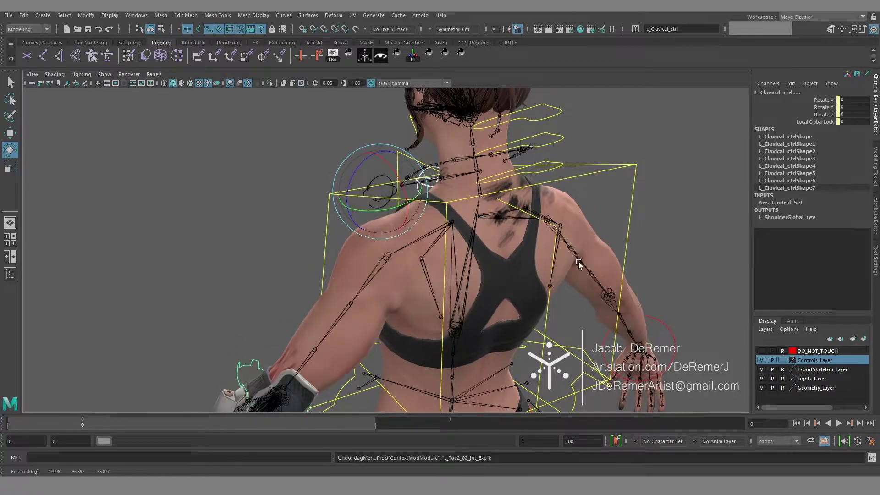
click(763, 370)
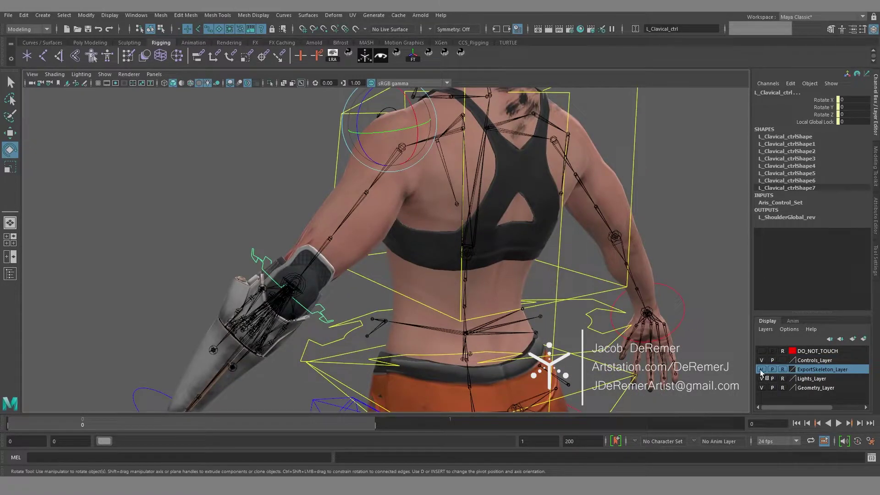
click(761, 370)
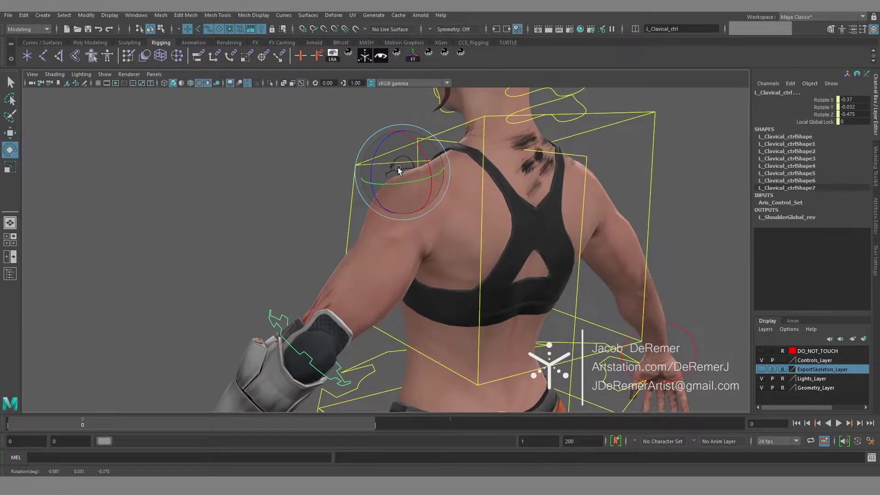
Test-rotate the left clavicle control without the skeleton shown and undo the rotations.
drag(397, 169, 491, 181)
key(ctrl+z)
key(ctrl+z)
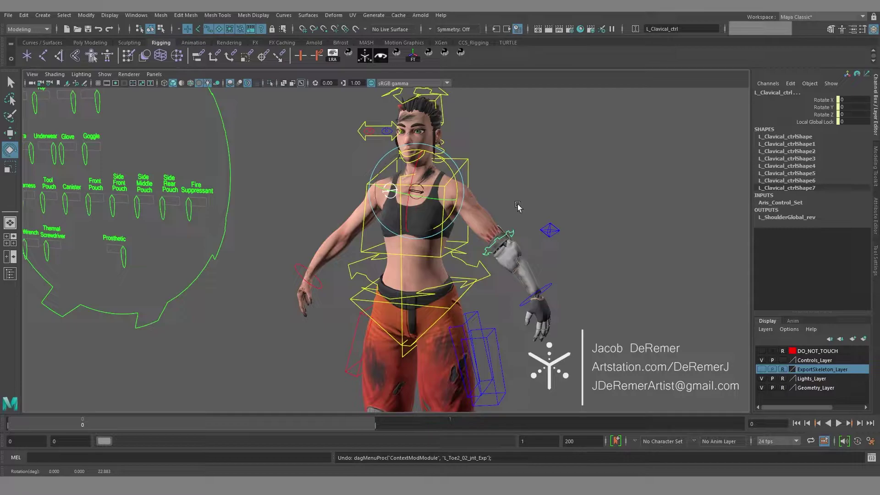
Select the pelvis control and set its Hip Controls attribute to 1.
alt+middle_drag(463, 305, 477, 236)
alt+right_drag(476, 235, 499, 241)
alt+middle_drag(462, 242, 444, 212)
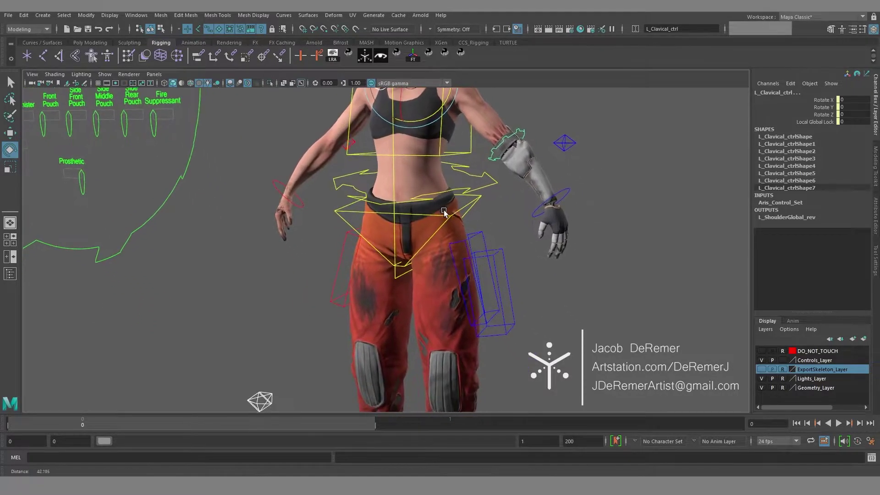
alt+right_drag(444, 212, 512, 194)
key(q)
click(495, 190)
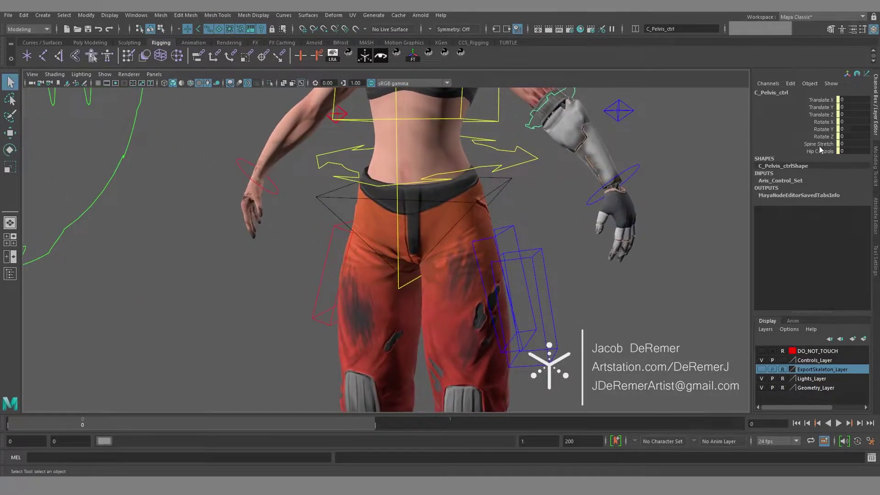
alt+drag(539, 206, 460, 236)
key(e)
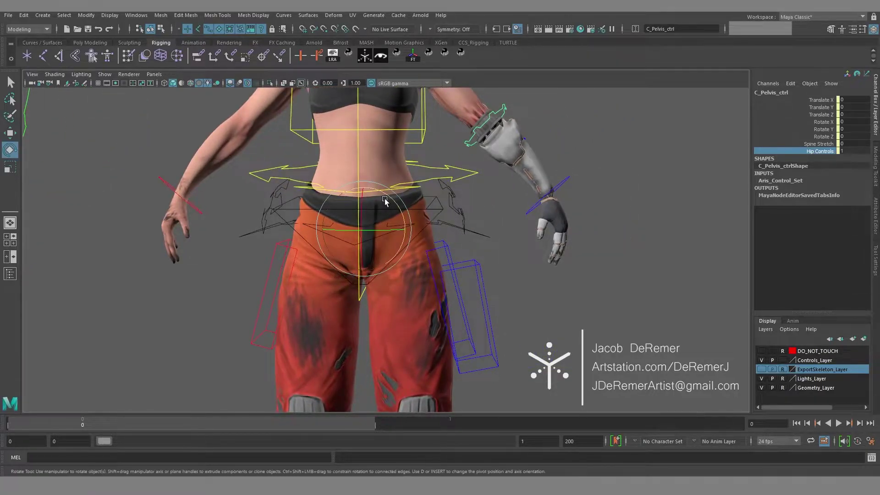
Try rotating the pelvis control and the central hip control, undoing each rotation.
drag(392, 201, 404, 213)
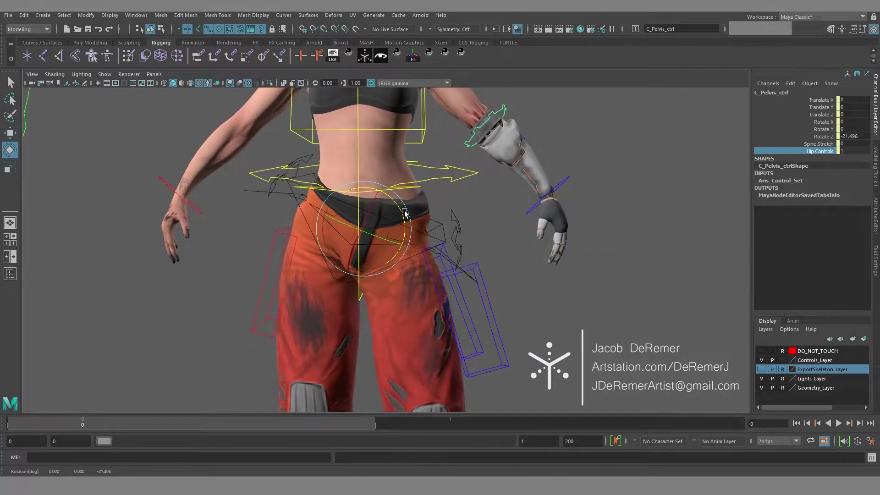
key(ctrl+z)
click(446, 227)
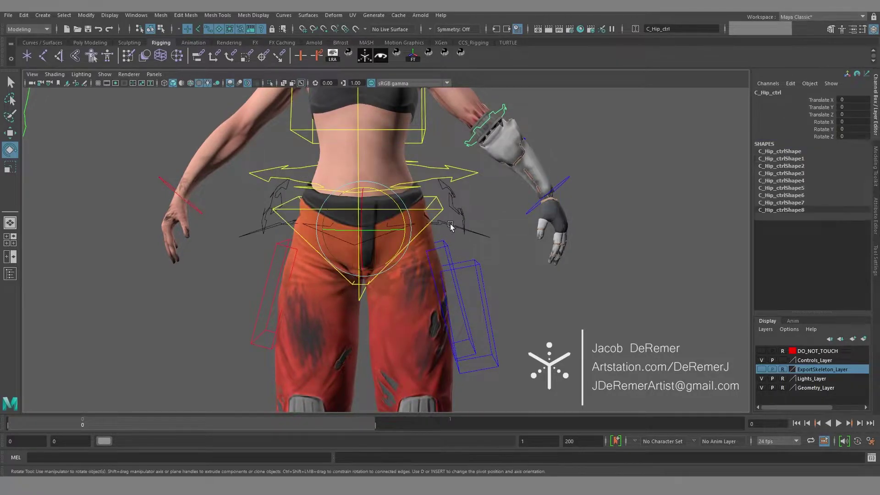
alt+middle_drag(445, 227, 460, 210)
mouse_move(414, 192)
mouse_down()
mouse_move(417, 222)
mouse_move(420, 208)
mouse_move(432, 221)
mouse_move(419, 208)
mouse_up()
key(ctrl+z)
Try moving the left hip control, undo the move, and set Hip Controls to 0 on the pelvis control.
click(470, 193)
key(w)
key(ctrl+z)
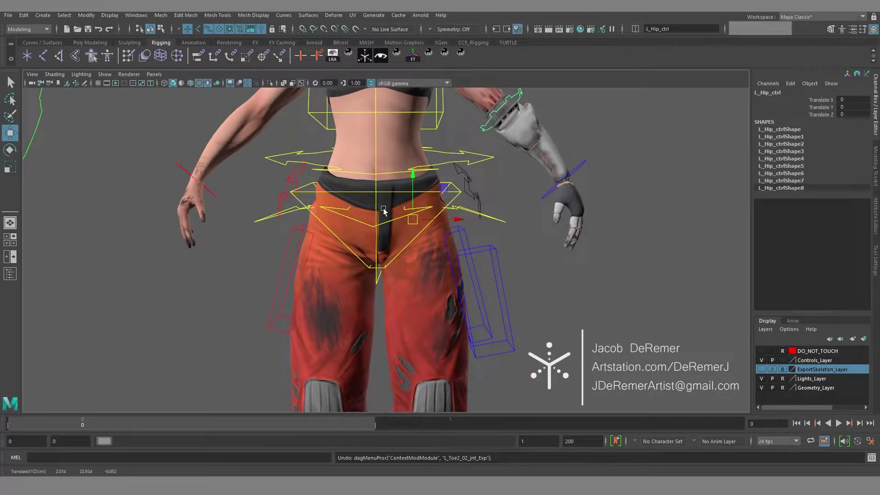
click(453, 195)
middle_drag(716, 168, 673, 168)
Try rotating the torso control and undo the rotation.
alt+middle_drag(534, 157, 556, 269)
alt+drag(556, 269, 395, 170)
click(386, 160)
key(w)
key(e)
drag(415, 203, 471, 152)
key(ctrl+z)
Move the torso control to about 0.741, 3.193, -2.188 and set its Spine Stretch to 1.
key(w)
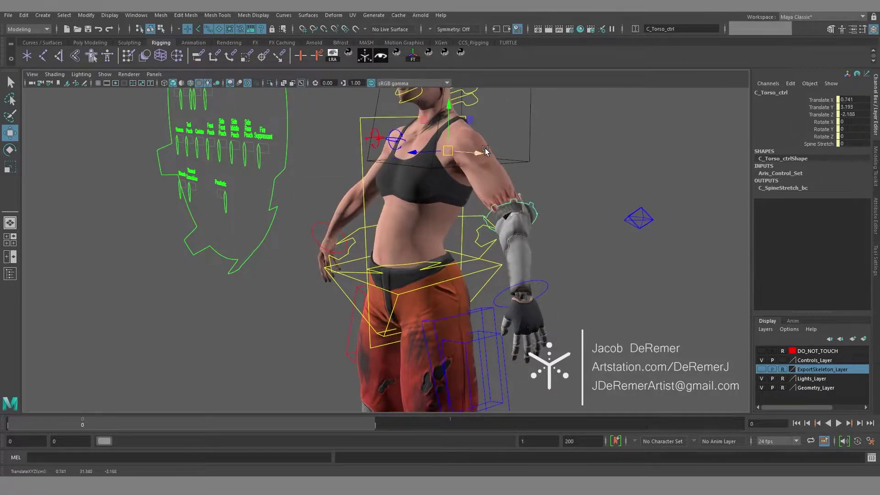
alt+middle_drag(500, 182, 472, 211)
mouse_move(471, 211)
alt+mouse_down()
mouse_move(515, 202)
mouse_move(465, 205)
alt+mouse_up()
middle_drag(541, 197, 609, 198)
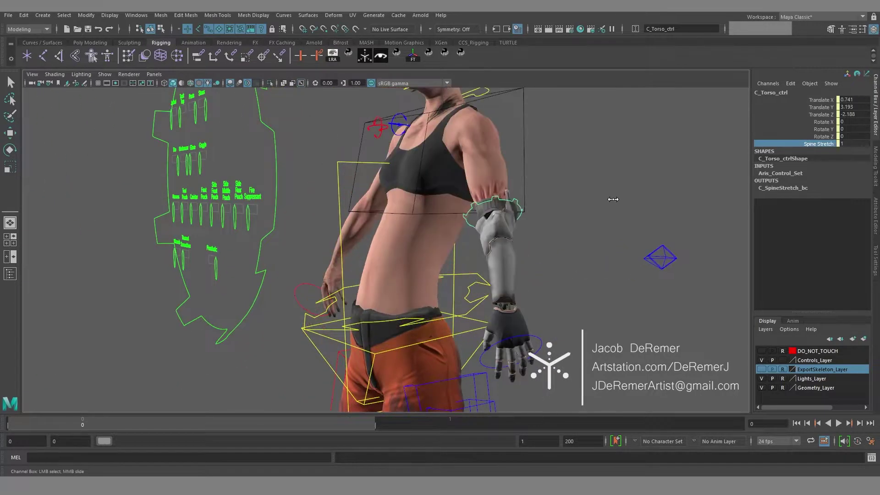
Move the mid-spine control to about -0.497, 2.11, 0.258 to bend the stretched torso.
alt+drag(553, 180, 415, 193)
click(468, 286)
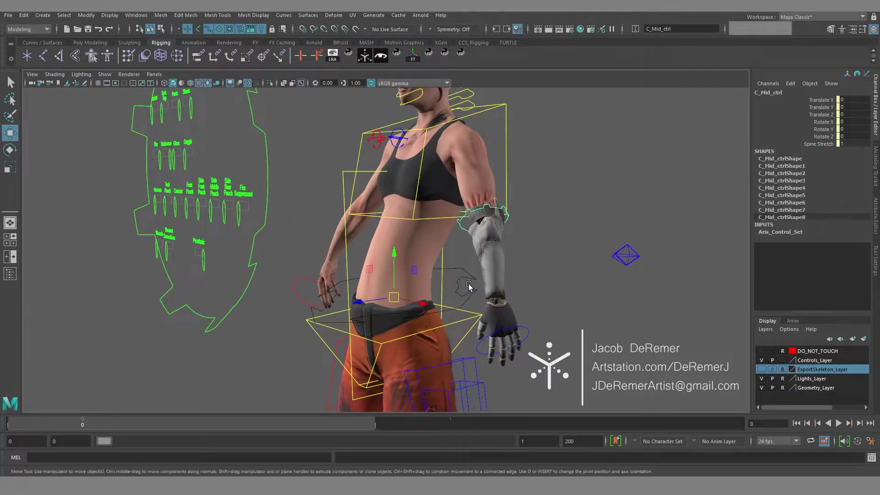
middle_drag(394, 298, 421, 275)
drag(421, 273, 386, 264)
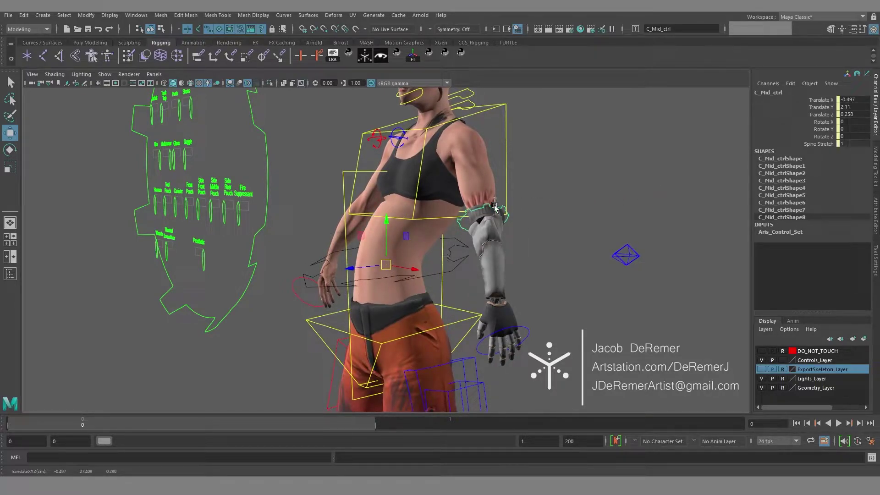
Set Spine Stretch and Translate X, Y and Z to 0 on the torso and mid-spine controls.
click(455, 220)
text(q)
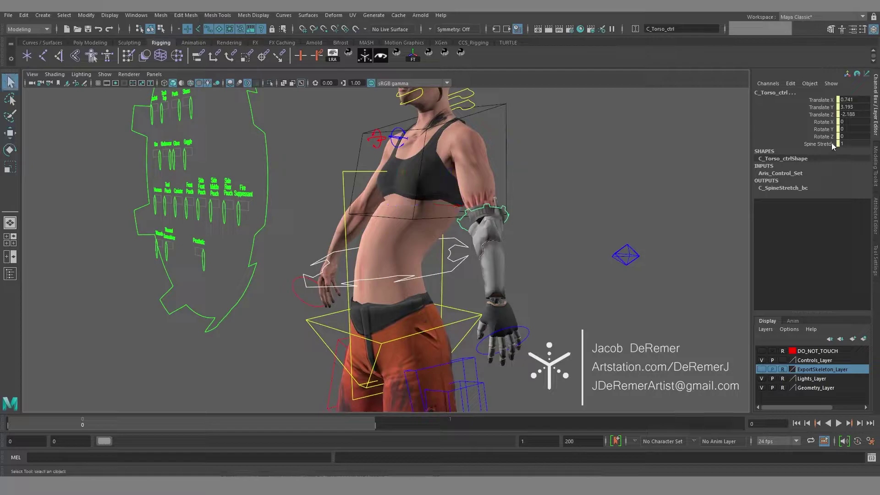
text(0)
key(Return)
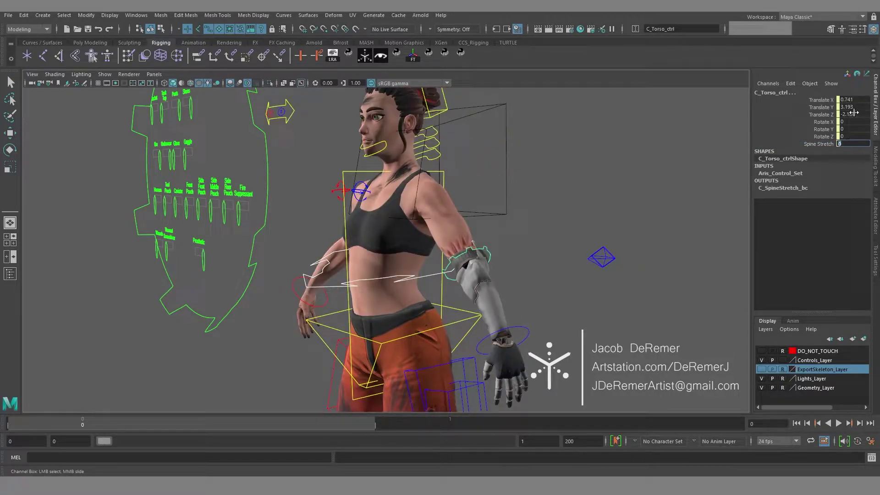
key(Return)
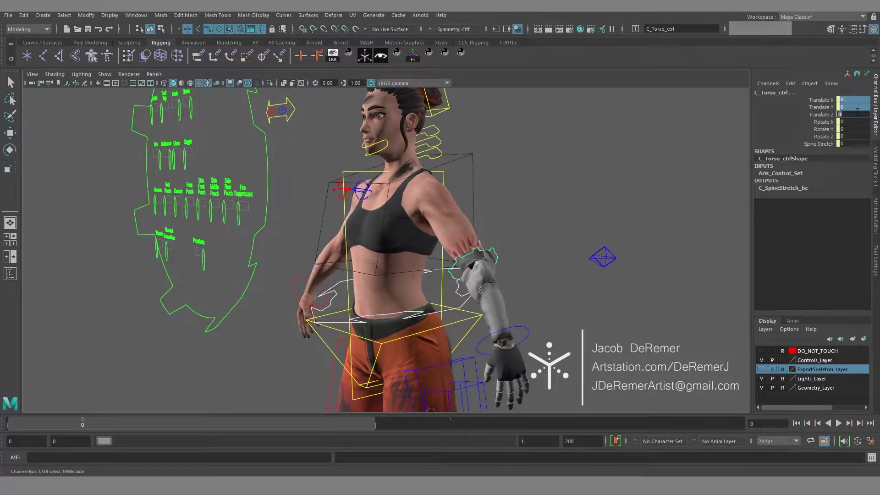
Try twisting the mid-spine control around Y and undo the rotation.
alt+drag(545, 155, 458, 197)
click(473, 283)
key(e)
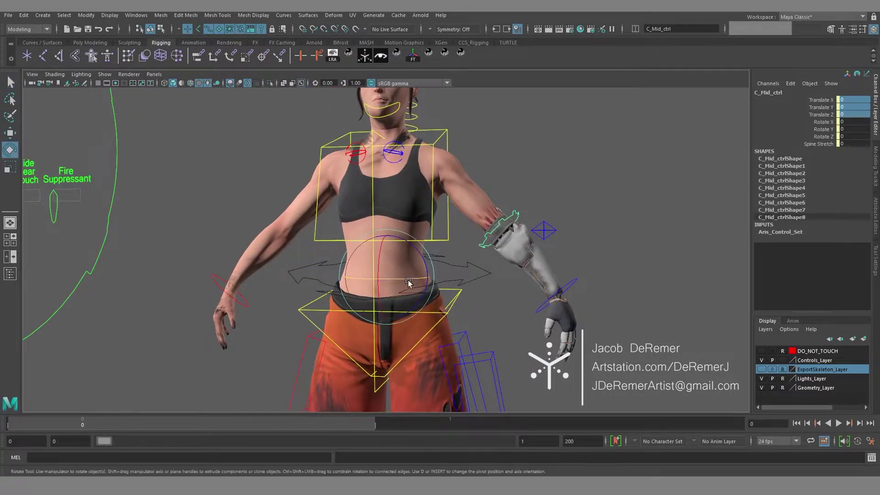
drag(418, 280, 447, 263)
key(ctrl+z)
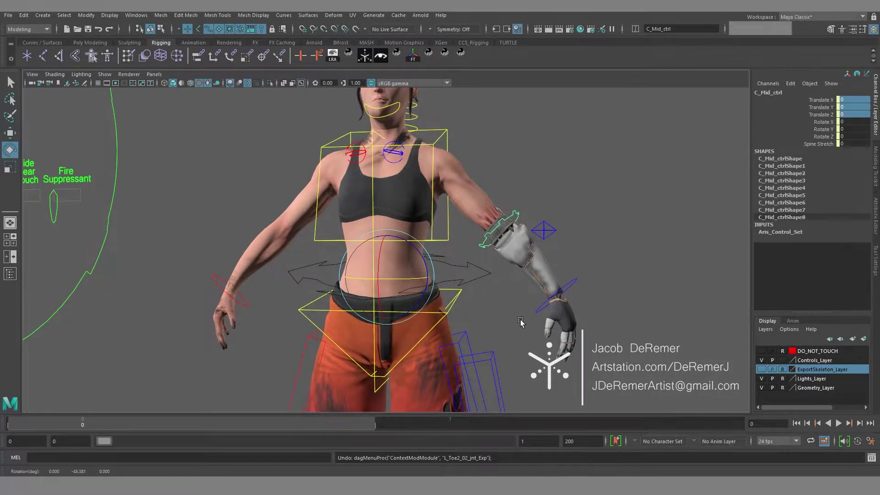
Try moving the central eye aim control in front of the face and undo the movement.
alt+right_drag(519, 321, 460, 311)
alt+middle_drag(387, 258, 407, 359)
alt+right_drag(353, 273, 554, 286)
alt+drag(394, 216, 458, 232)
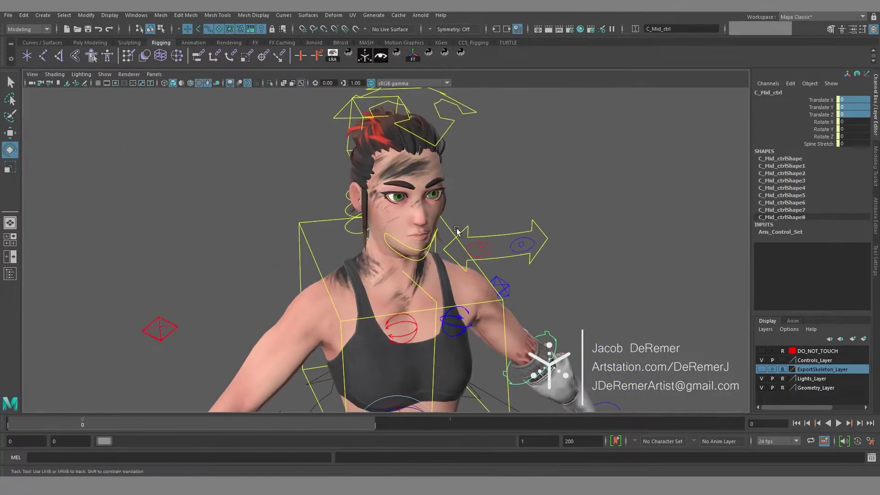
alt+right_drag(457, 232, 513, 230)
alt+middle_drag(513, 230, 460, 243)
click(461, 246)
key(w)
alt+drag(469, 267, 460, 248)
alt+middle_drag(460, 249, 424, 271)
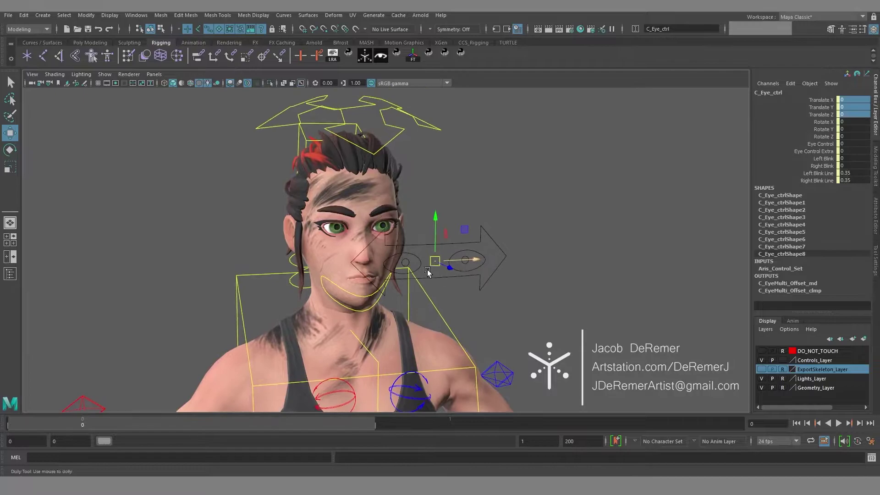
alt+right_drag(424, 270, 446, 264)
alt+drag(446, 264, 320, 144)
drag(500, 137, 387, 235)
key(ctrl+z)
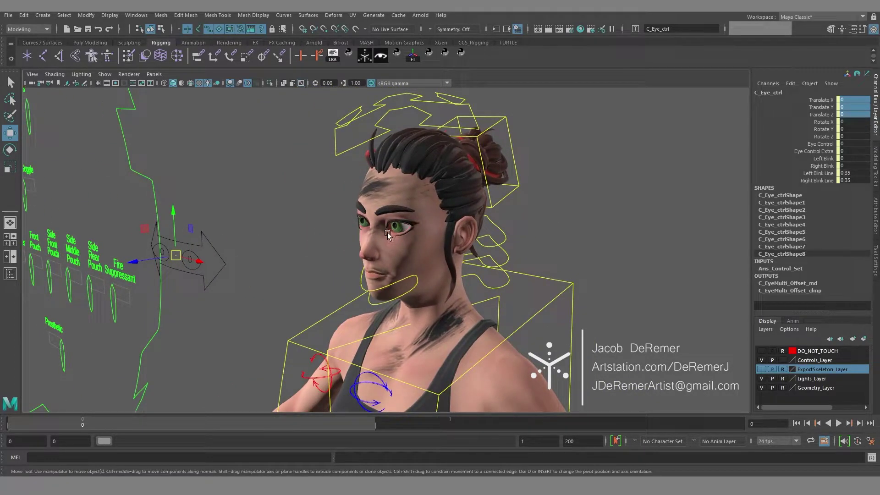
Move the central eye aim control to about 0.739, 1.183, -0.417 to redirect the gaze.
alt+drag(294, 246, 226, 256)
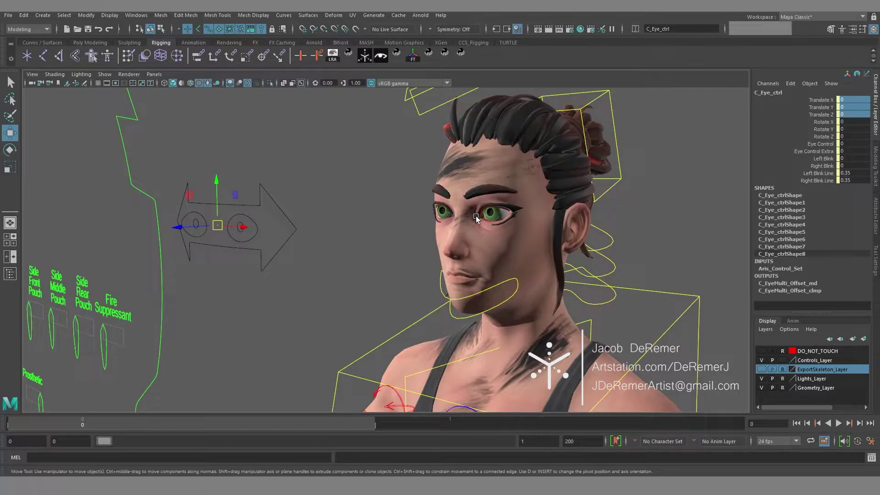
alt+drag(380, 200, 377, 205)
drag(324, 221, 367, 156)
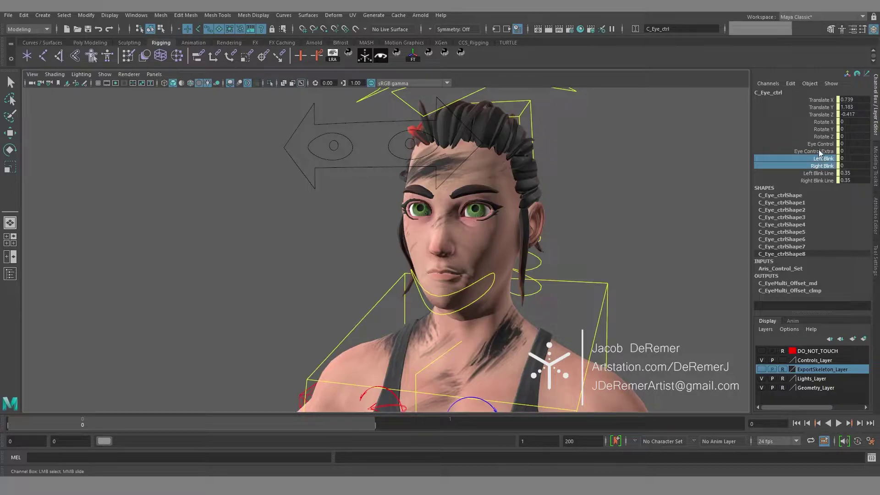
Set Eye Control and Eye Control Extra to 1 and return the eye aim control's Translate X, Y and Z to 0.
key(w)
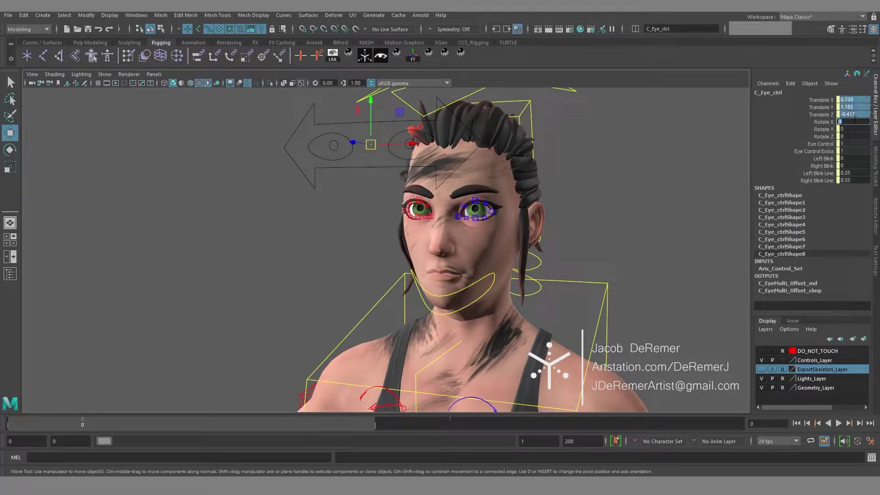
key(Return)
alt+drag(485, 256, 442, 208)
Try moving the inner corner controls of both eyes vertically and clear the selection.
key(q)
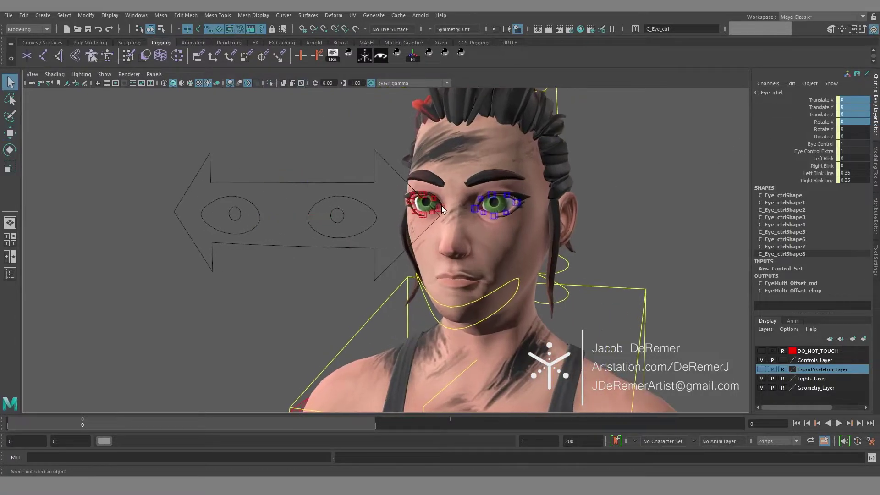
click(477, 210)
key(w)
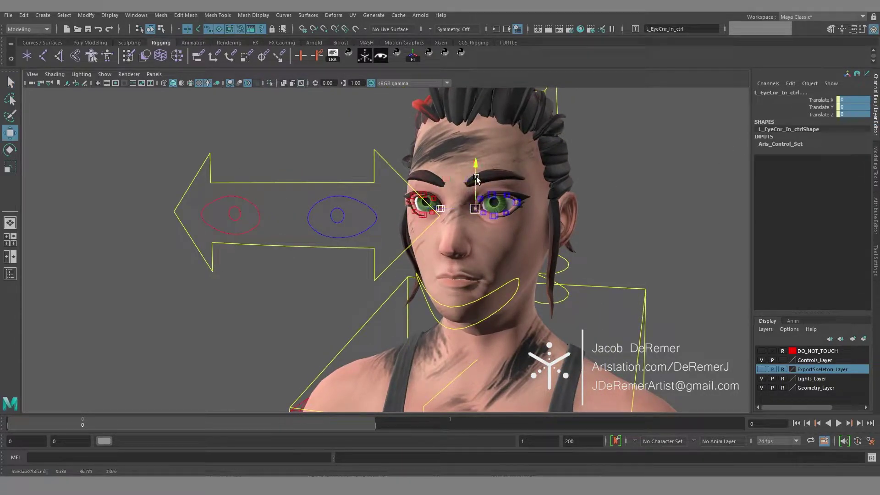
click(492, 207)
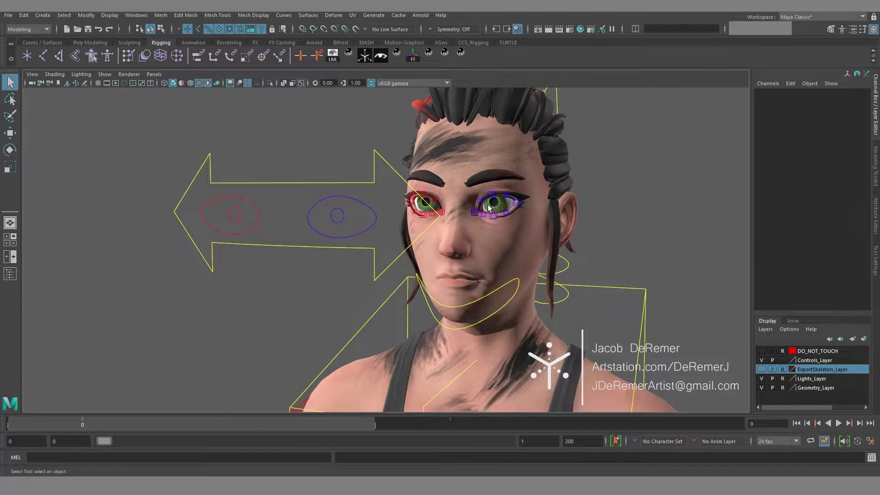
Try moving the outer corner controls of both eyes.
click(512, 202)
alt+drag(512, 202, 394, 204)
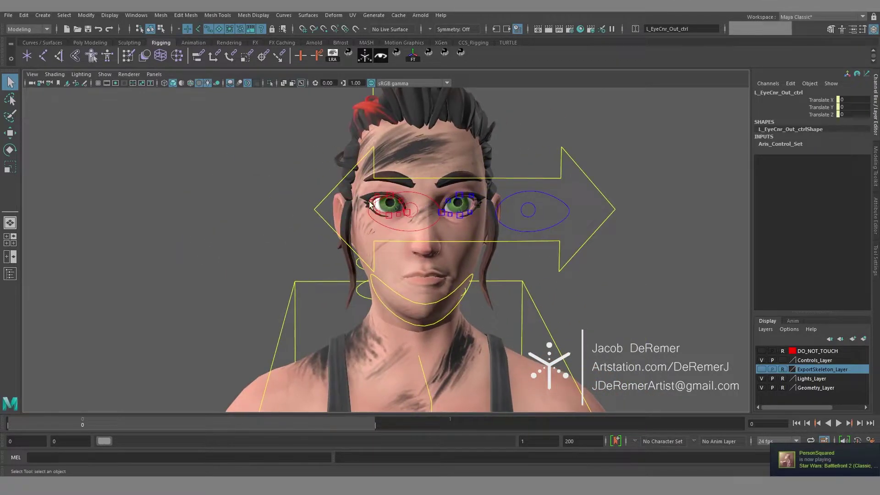
alt+middle_drag(393, 193, 394, 220)
scroll(393, 220, up, 2)
key(w)
drag(370, 196, 373, 192)
key(q)
Try moving the central eye aim control, then undo this and the preceding eye corner changes.
click(593, 238)
scroll(592, 238, down, 2)
key(w)
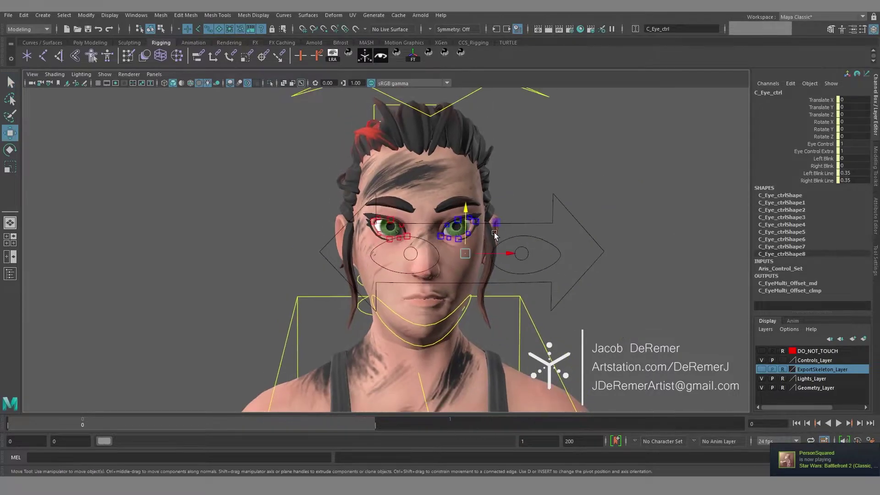
drag(496, 225, 449, 256)
key(ctrl+z)
key(ctrl+z)
key(ctrl+z)
key(ctrl+z)
key(ctrl+z)
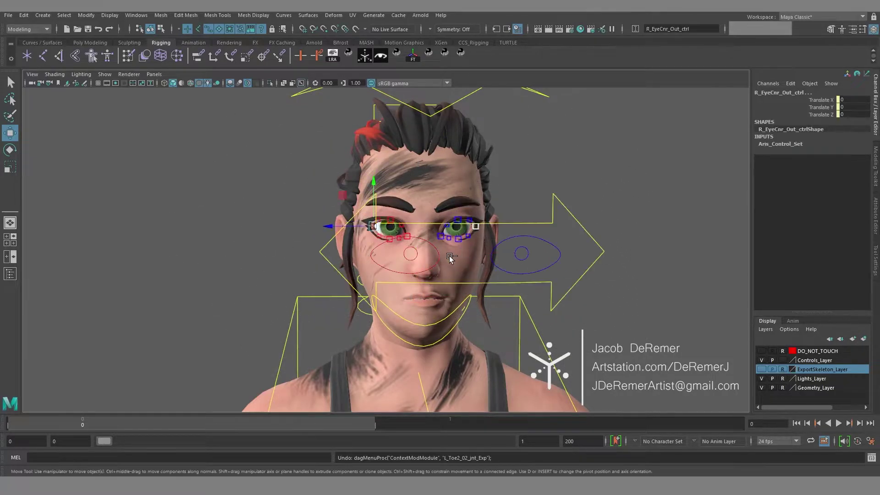
Try scaling both pupil controls to an Iris Scale of about 1.378 and undo the scaling.
click(449, 256)
key(q)
click(499, 260)
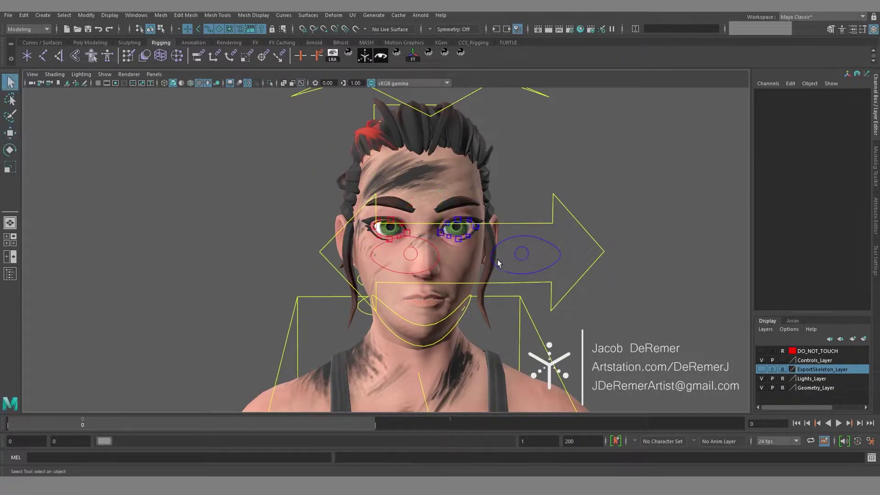
click(420, 256)
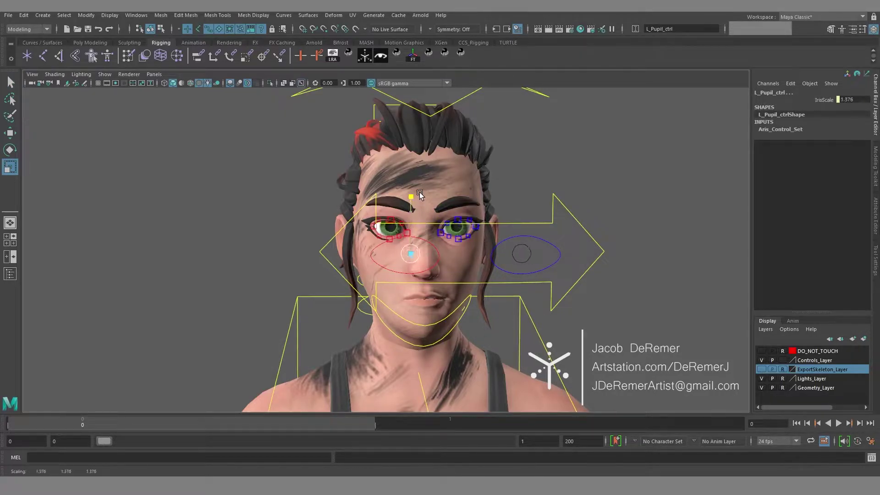
key(ctrl+z)
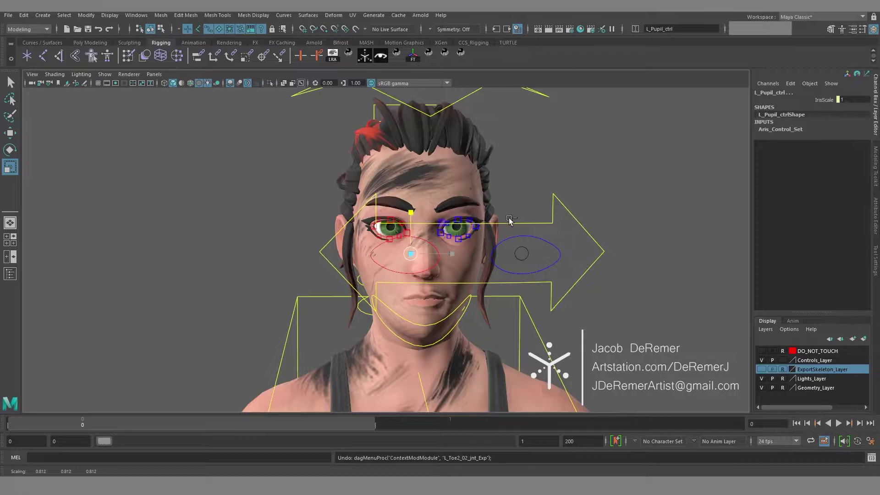
Close both eyes by setting Left Blink and Right Blink to 1 on the central eye aim control.
alt+drag(498, 231, 531, 245)
key(q)
click(650, 238)
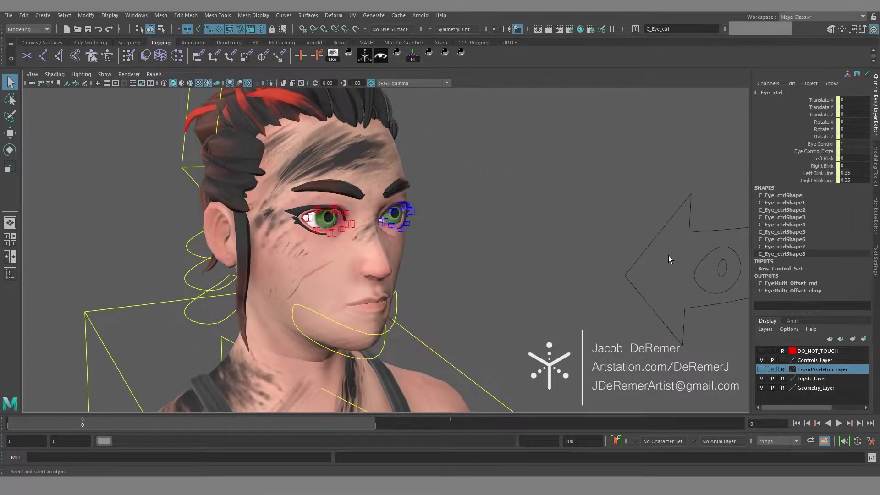
alt+drag(667, 254, 513, 231)
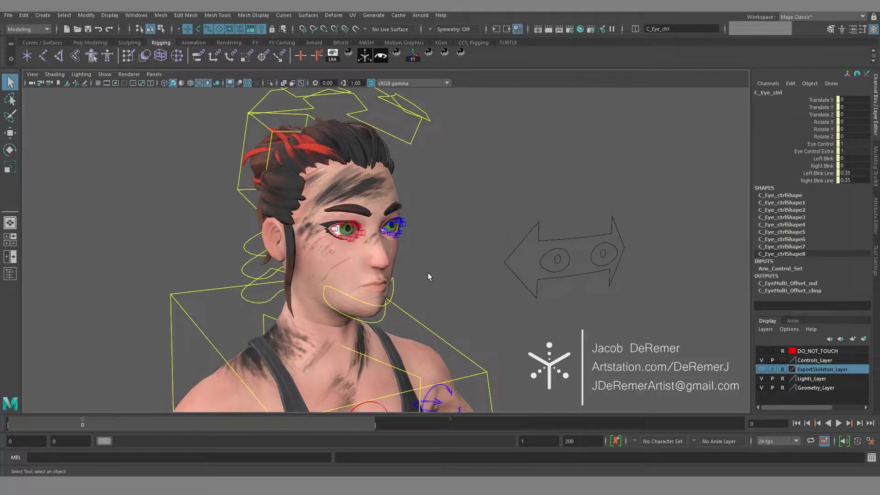
alt+middle_drag(451, 269, 488, 261)
alt+right_drag(489, 261, 496, 238)
alt+middle_drag(405, 215, 439, 219)
alt+drag(439, 219, 631, 228)
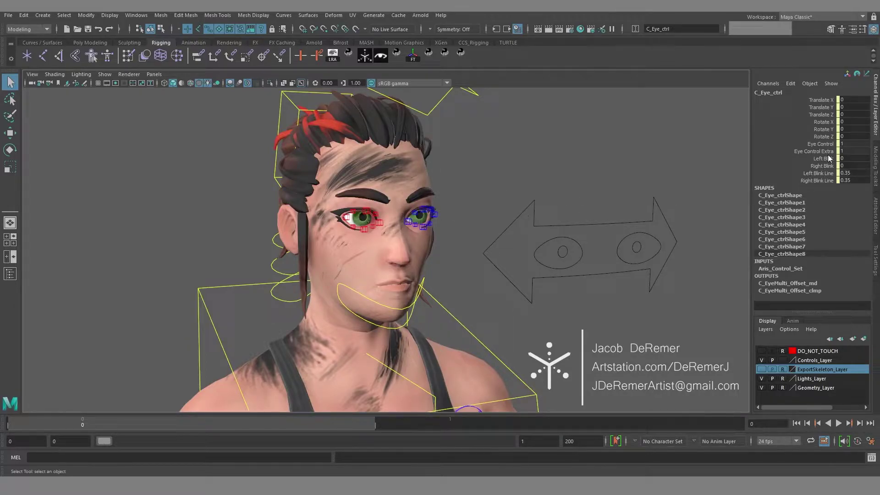
click(827, 158)
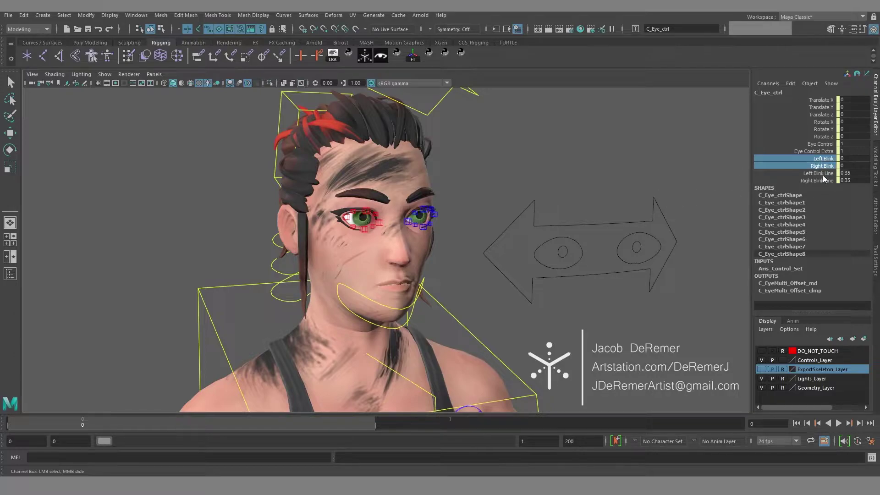
click(823, 174)
scroll(512, 208, up, 3)
middle_drag(504, 209, 560, 211)
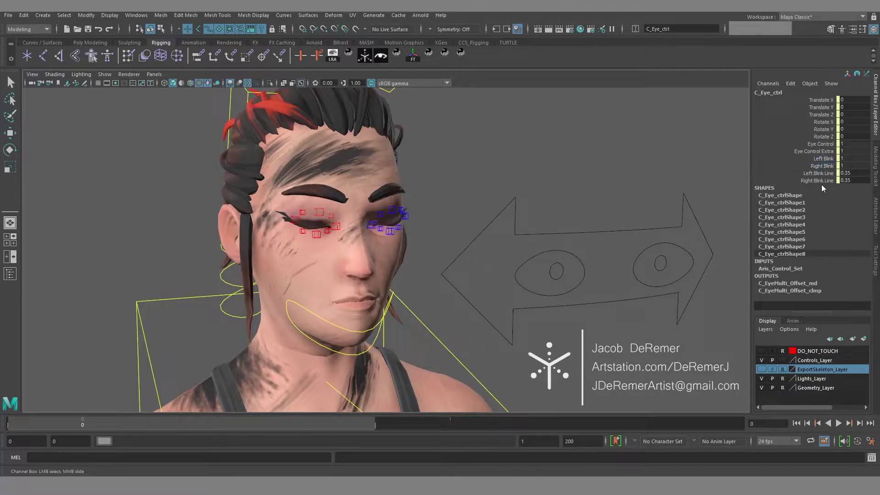
Lower Left Blink Line and Right Blink Line to about 0.27, then return both to 0.35.
drag(821, 184, 818, 174)
middle_drag(606, 187, 595, 188)
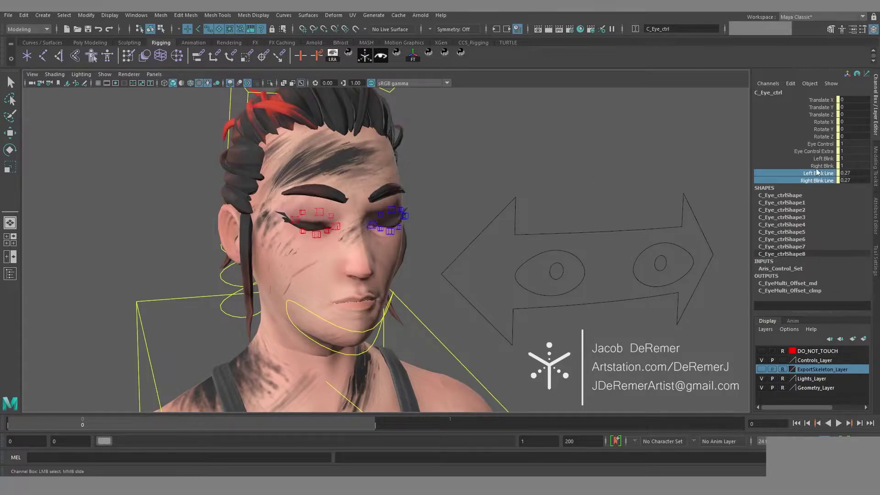
double_click(853, 173)
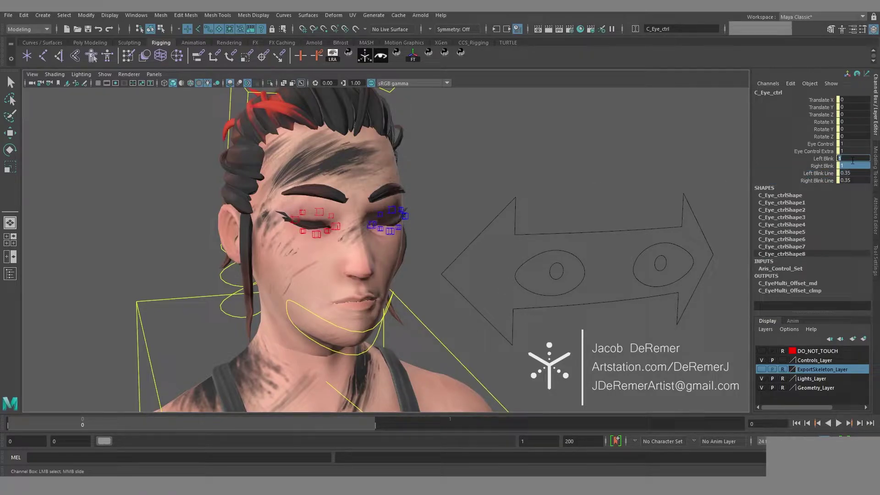
Reopen both eyes by setting Left Blink and Right Blink to 0.
text(0)
key(Return)
alt+drag(499, 207, 413, 222)
alt+drag(465, 182, 402, 200)
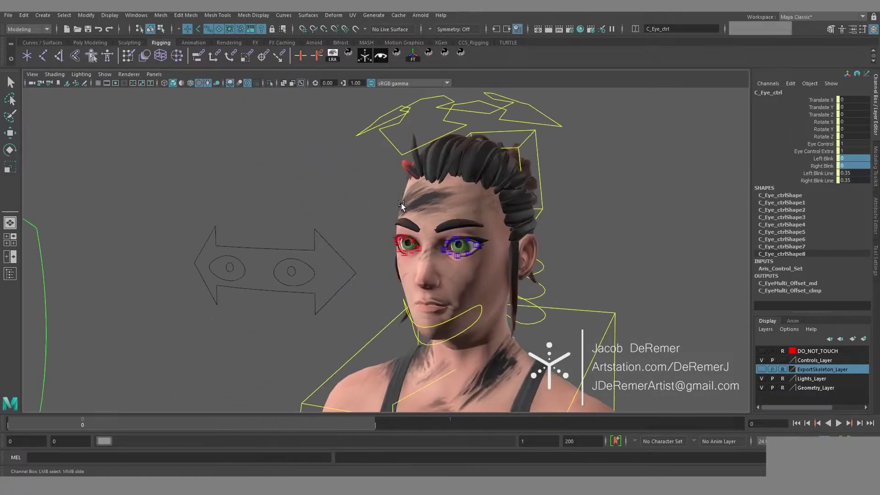
Turn on the face and lip controls from the head control and clear the selection.
click(496, 112)
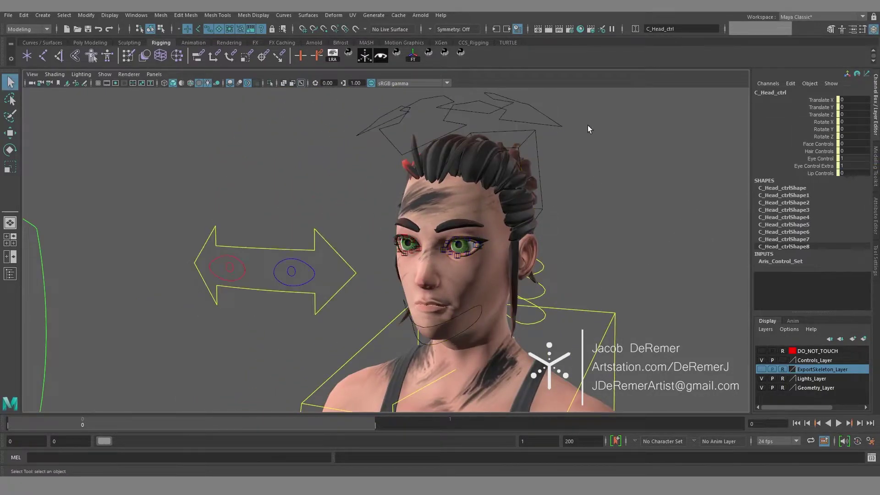
click(814, 144)
middle_drag(545, 176, 566, 185)
click(599, 218)
alt+middle_drag(487, 332, 479, 247)
alt+right_drag(504, 249, 588, 293)
alt+drag(513, 269, 405, 230)
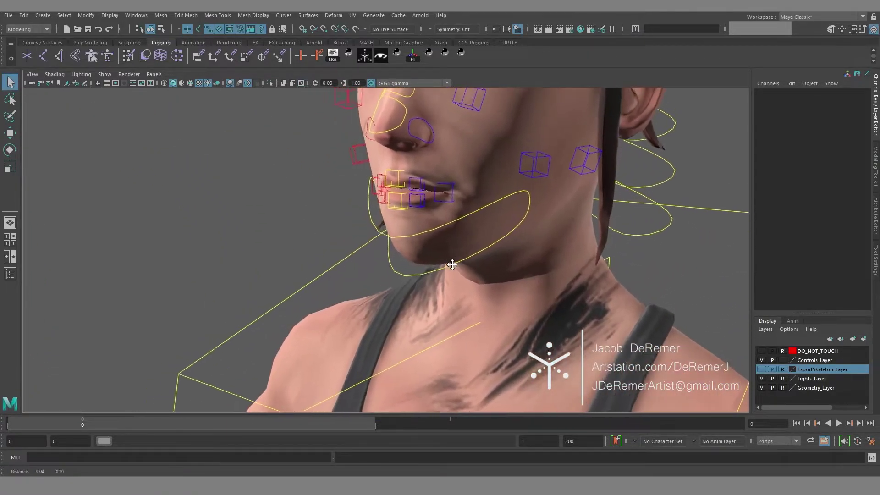
Try moving the upper centre lip control and undo the move.
alt+drag(397, 188, 314, 209)
click(314, 225)
key(w)
key(ctrl+z)
Try the lower centre lip control and the left and right lip corner controls, then clear the selection.
click(316, 248)
mouse_move(314, 267)
mouse_down()
mouse_move(315, 316)
mouse_move(315, 268)
mouse_up()
click(263, 246)
click(346, 243)
key(q)
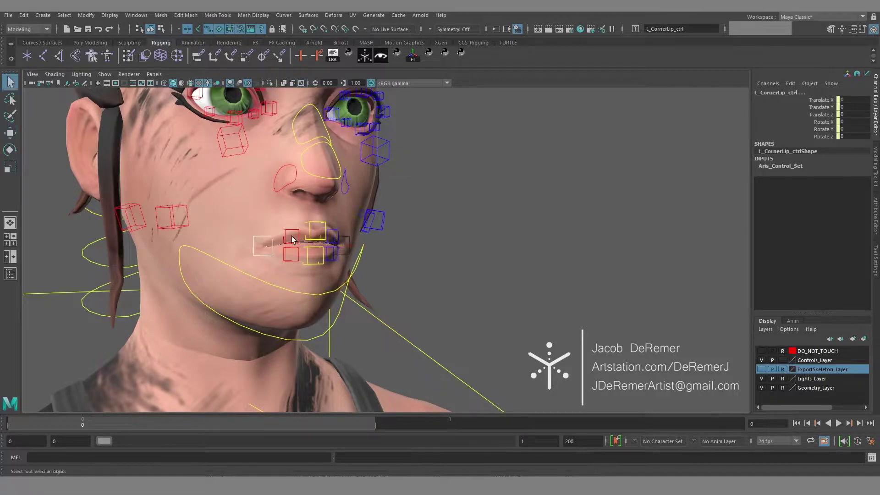
click(291, 245)
Examine the upper lip, jaw and lip corner controls around the mouth, selecting them one by one.
alt+drag(289, 257, 341, 235)
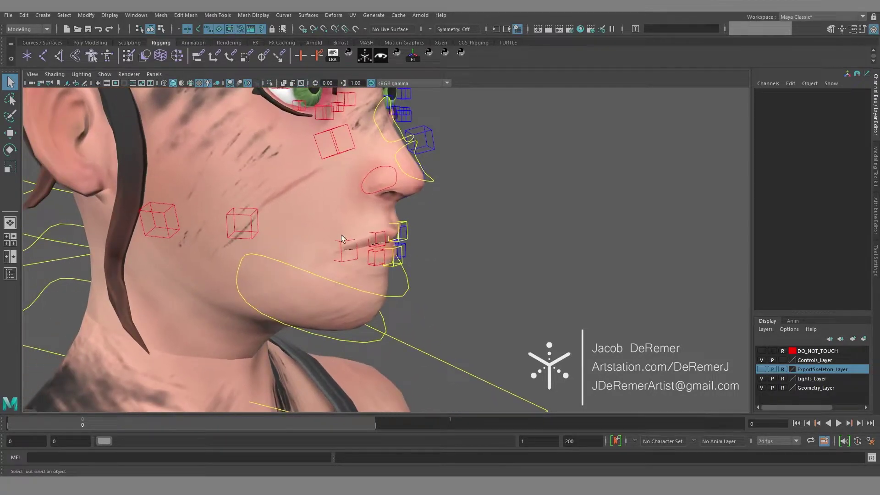
click(399, 227)
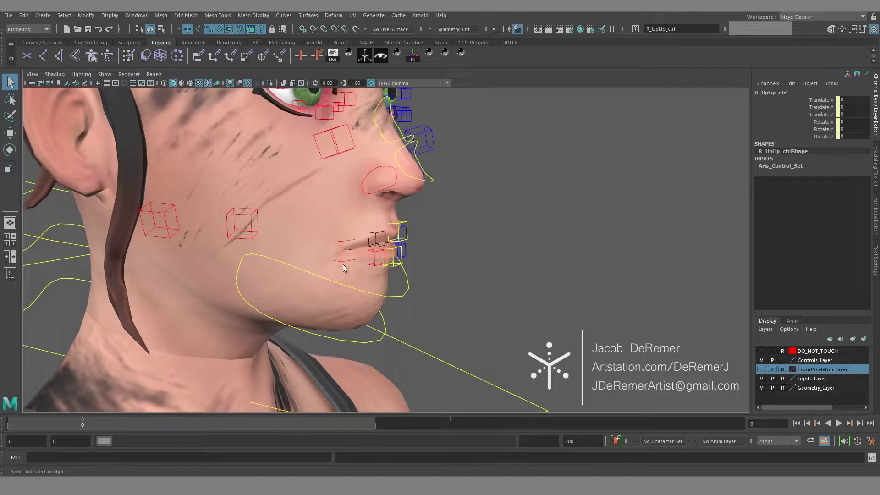
click(403, 296)
alt+drag(414, 291, 405, 286)
click(346, 248)
alt+drag(350, 257, 446, 271)
Try rotating the jaw control and undo the rotation.
click(456, 298)
key(e)
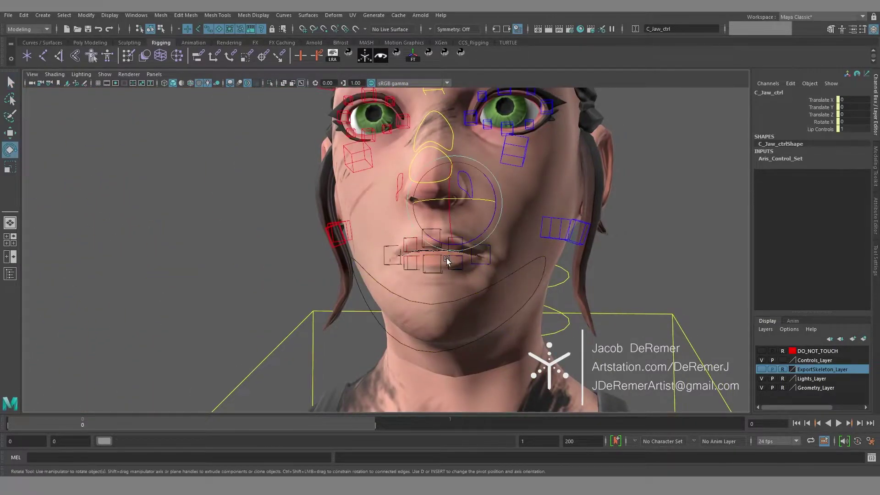
mouse_move(451, 237)
mouse_down()
mouse_move(455, 246)
mouse_move(448, 226)
mouse_move(447, 241)
mouse_up()
key(ctrl+z)
Move both lip corner controls inward to purse the lips.
key(q)
click(387, 253)
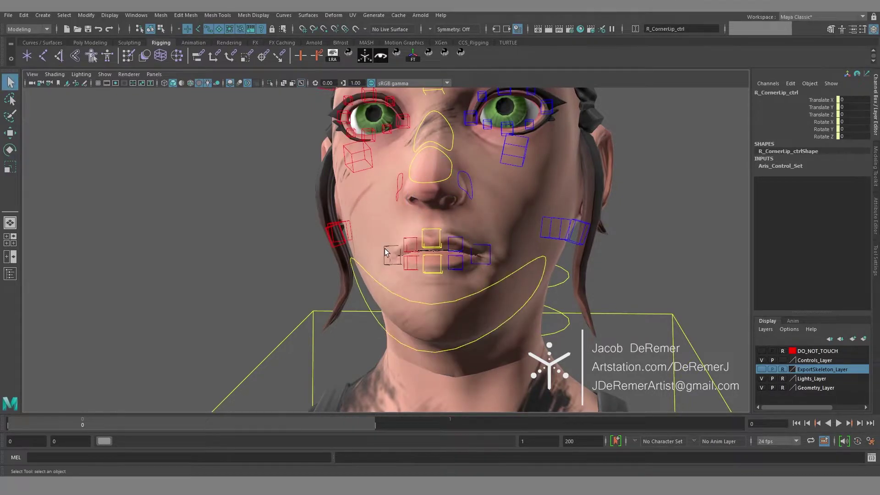
alt+drag(484, 265, 524, 240)
key(w)
key(q)
click(524, 240)
Puff both cheeks by moving the cheek controls to Translate X about 0.551 and increasing their Scale X, Y and Z.
click(275, 220)
alt+drag(443, 235, 425, 235)
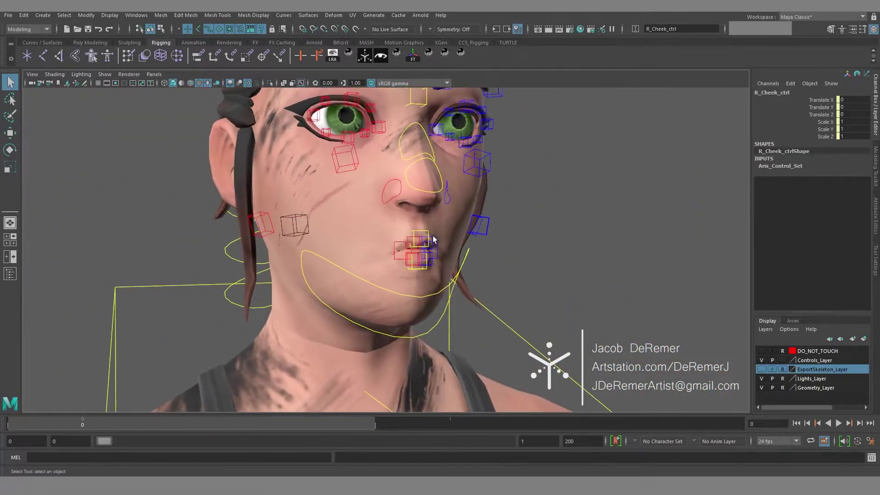
alt+drag(485, 233, 577, 229)
key(w)
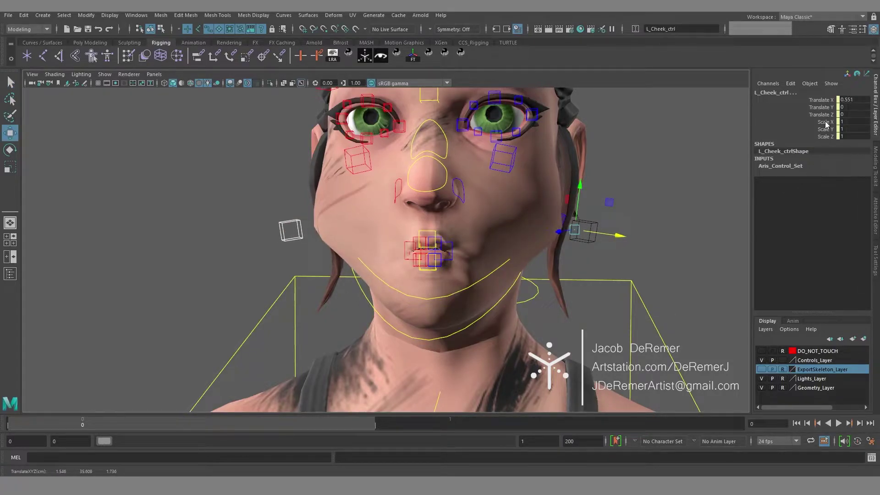
drag(825, 124, 826, 141)
middle_drag(646, 200, 678, 200)
Move the left and right levator controls below the eyes along Translate Y.
alt+drag(678, 199, 424, 207)
key(q)
click(423, 206)
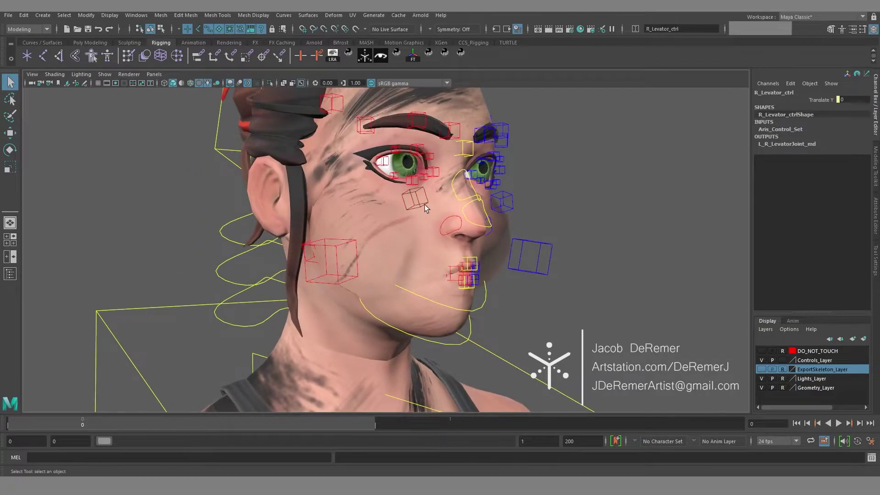
click(509, 207)
alt+drag(515, 204, 360, 228)
key(w)
drag(368, 192, 224, 168)
Pull the eyebrow controls down to furrow the brows.
alt+drag(224, 168, 475, 192)
key(q)
key(w)
drag(556, 163, 544, 159)
alt+right_drag(543, 159, 424, 173)
alt+drag(424, 172, 453, 152)
key(q)
click(438, 152)
key(w)
mouse_move(446, 124)
middle_down()
mouse_move(431, 129)
mouse_move(435, 138)
middle_up()
key(q)
Try the Move tool on the crux control between the eyebrows and clear the selection.
click(453, 164)
alt+drag(454, 163, 522, 184)
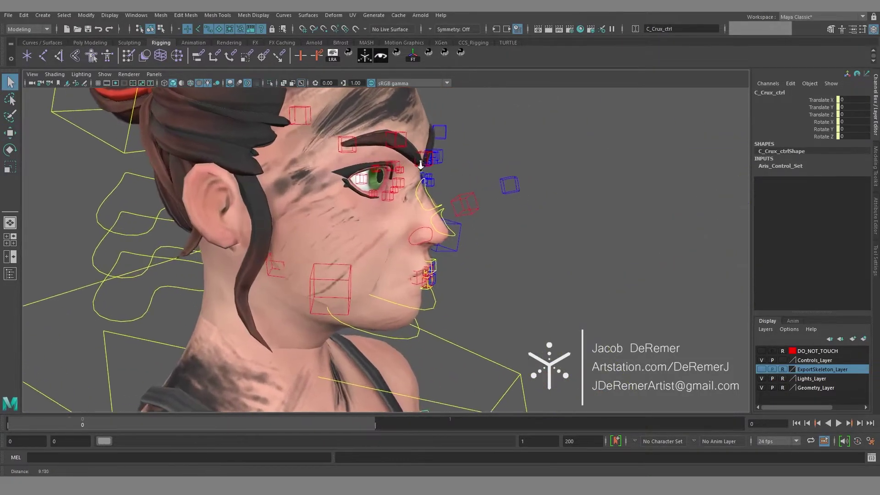
alt+right_drag(407, 163, 442, 202)
key(w)
alt+drag(442, 202, 436, 166)
click(599, 212)
Hide Controls_Layer and show ExportSkeleton_Layer to reveal the facial joints.
scroll(598, 248, down, 3)
alt+drag(598, 253, 496, 246)
mouse_move(496, 246)
alt+right_down()
mouse_move(331, 250)
mouse_move(510, 242)
alt+right_up()
alt+drag(510, 243, 497, 239)
click(761, 360)
alt+drag(736, 353, 596, 334)
click(761, 369)
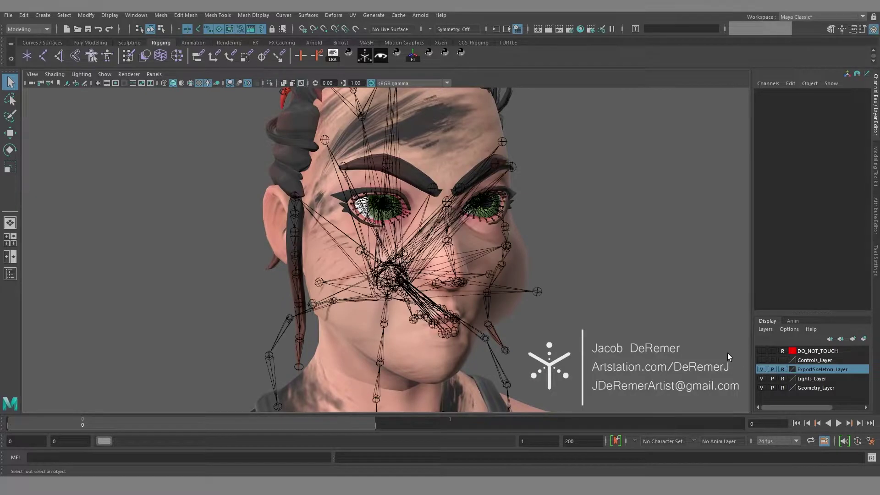
Hide ExportSkeleton_Layer and show Controls_Layer again.
click(761, 369)
click(761, 360)
alt+drag(458, 302, 551, 302)
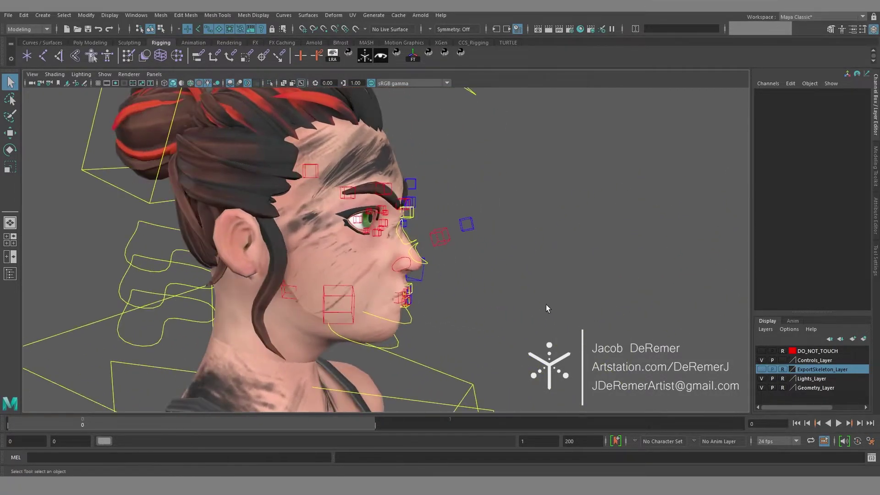
Reset the Translate and Rotate values of the jaw, nose, lip and levator controls to 0.
drag(347, 245, 347, 246)
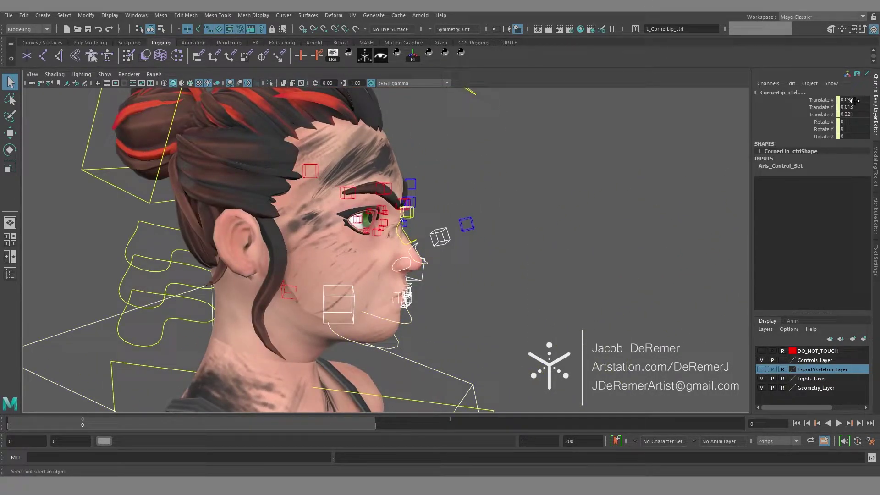
drag(850, 133, 850, 134)
text(0)
key(Return)
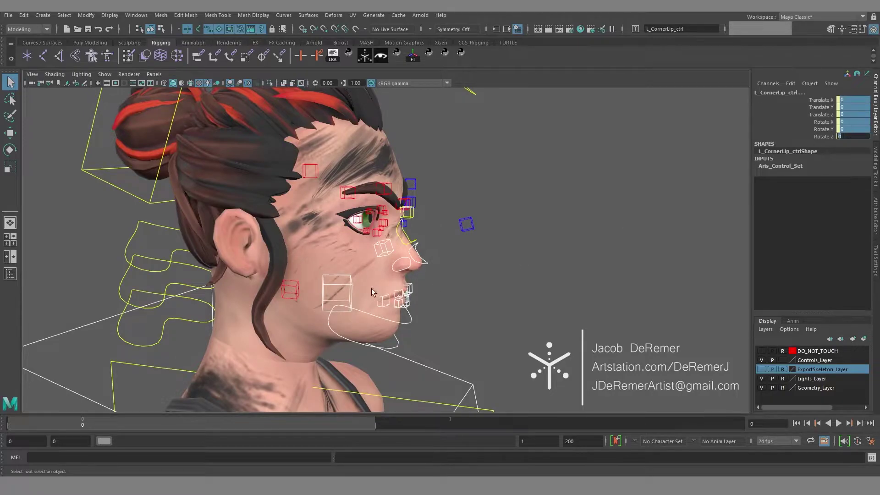
Set Scale X, Y and Z of both cheek controls to 1.
click(342, 287)
alt+drag(342, 288, 397, 287)
shift+click(493, 277)
drag(859, 121, 859, 138)
text(1)
key(Return)
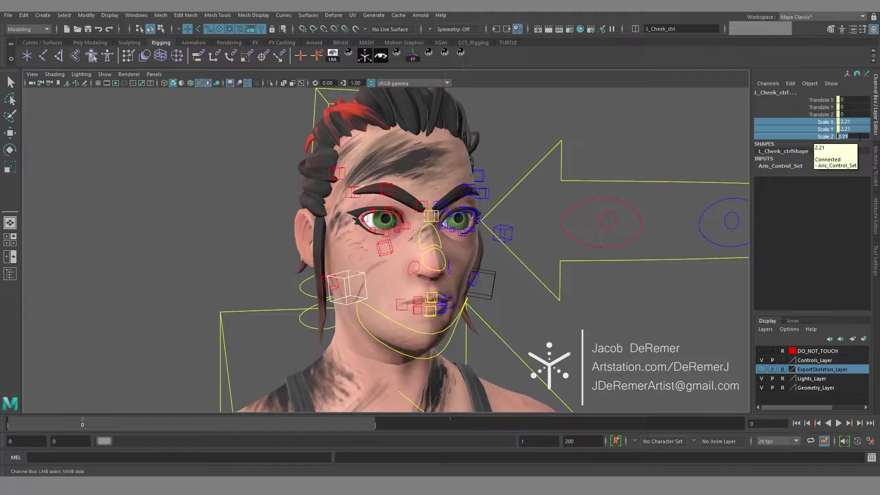
Reset the inner brow and crux controls' Translate and Rotate values to 0 and clear the selection.
alt+middle_drag(340, 249, 365, 222)
alt+right_drag(365, 223, 447, 228)
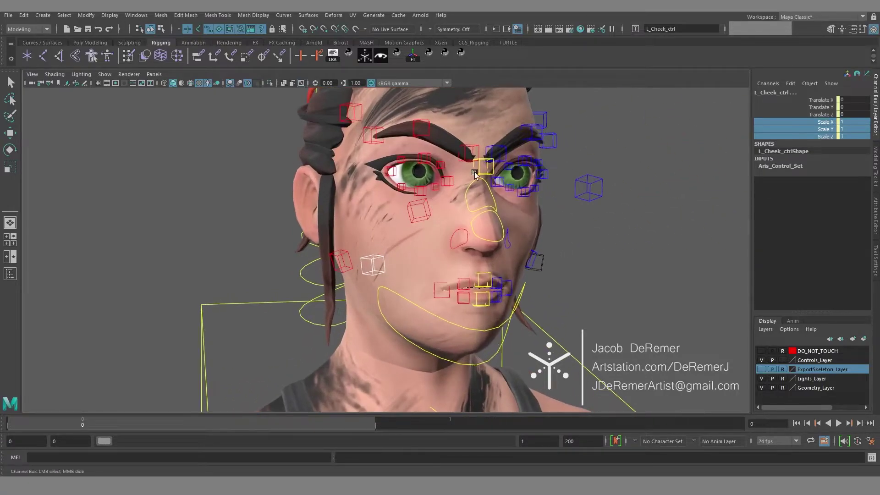
click(489, 162)
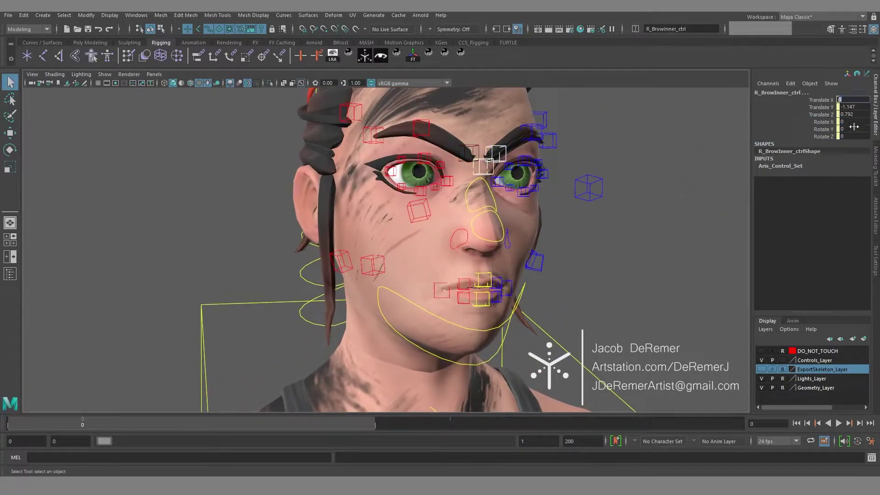
drag(853, 126, 851, 146)
text(0)
key(Return)
click(596, 235)
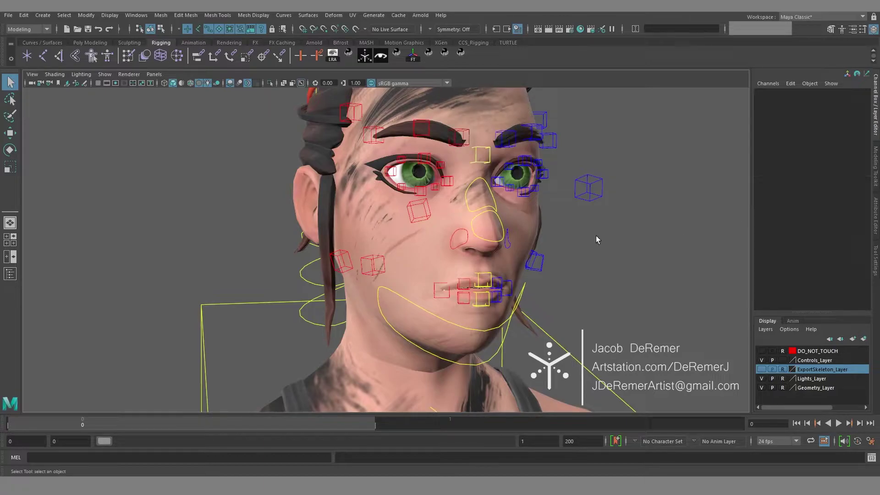
Rotate the jaw control downward to open the mouth.
click(486, 328)
key(e)
drag(446, 247, 462, 275)
key(q)
Try moving the left and right lip corner controls on the open mouth.
click(451, 303)
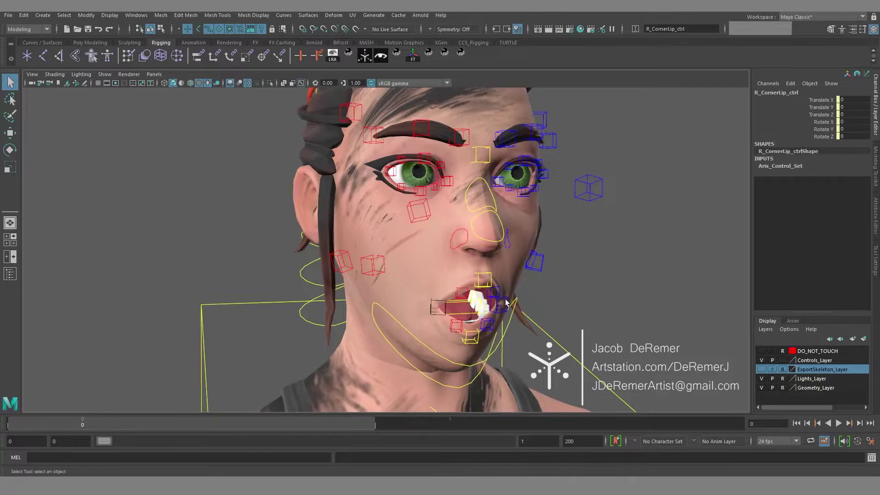
alt+drag(512, 302, 435, 297)
key(w)
mouse_move(427, 351)
mouse_down()
mouse_move(451, 344)
mouse_move(464, 287)
mouse_move(434, 344)
mouse_up()
key(q)
Try moving the left and right lower lip controls along Translate Y and undo the last move.
click(442, 333)
mouse_move(501, 332)
alt+mouse_down()
mouse_move(477, 284)
mouse_move(492, 338)
alt+mouse_up()
key(w)
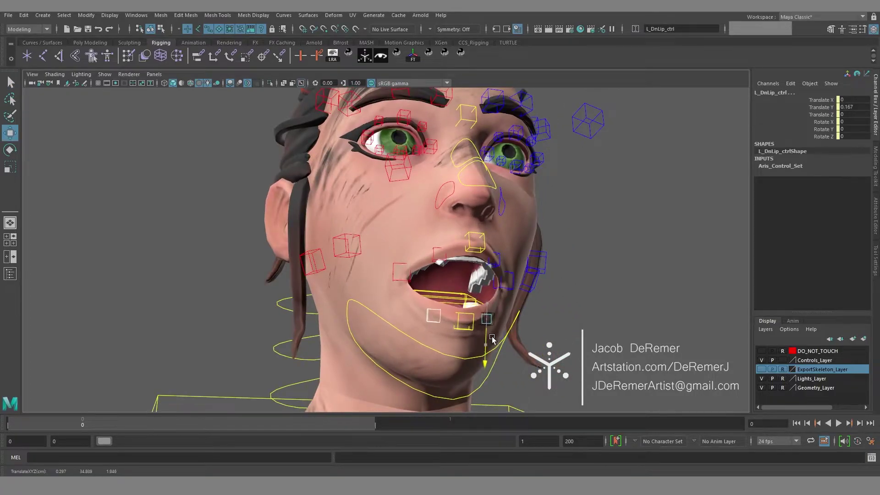
key(ctrl+z)
Try moving the left and right upper lip controls above the teeth.
key(q)
click(436, 247)
click(433, 249)
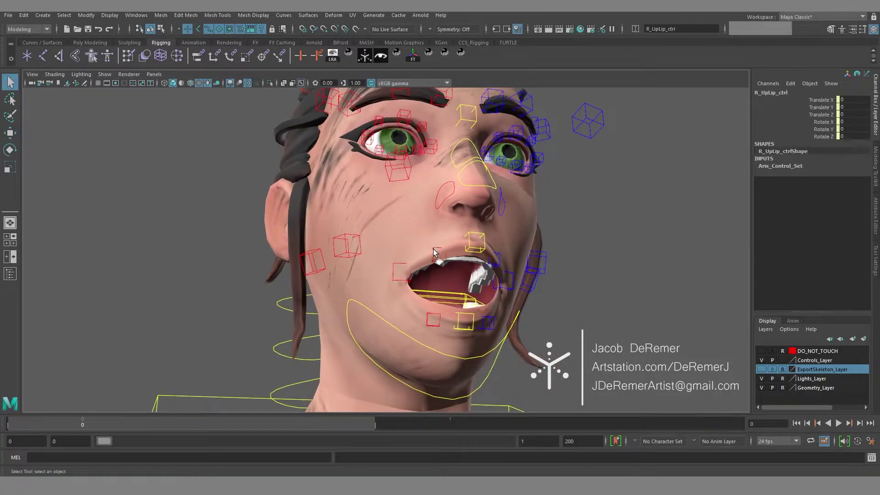
click(498, 267)
key(w)
alt+drag(498, 267, 492, 231)
alt+drag(491, 232, 458, 282)
Adjust the lip corner controls again with the Move tool while checking the mouth from the side and front.
key(q)
click(435, 279)
click(461, 287)
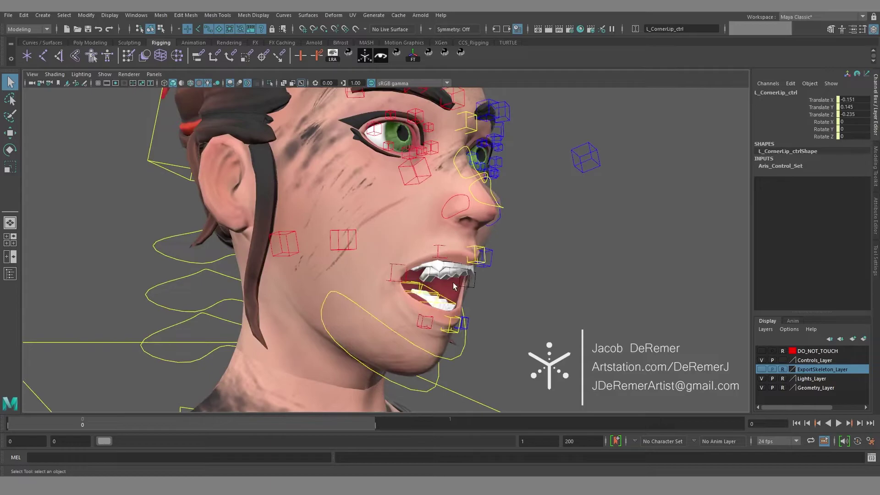
alt+drag(396, 275, 476, 314)
key(w)
Undo the jaw and lip control changes step by step until the mouth is closed.
key(ctrl+z)
key(ctrl+z)
key(ctrl+z)
key(ctrl+z)
key(ctrl+z)
key(ctrl+z)
key(ctrl+z)
key(ctrl+z)
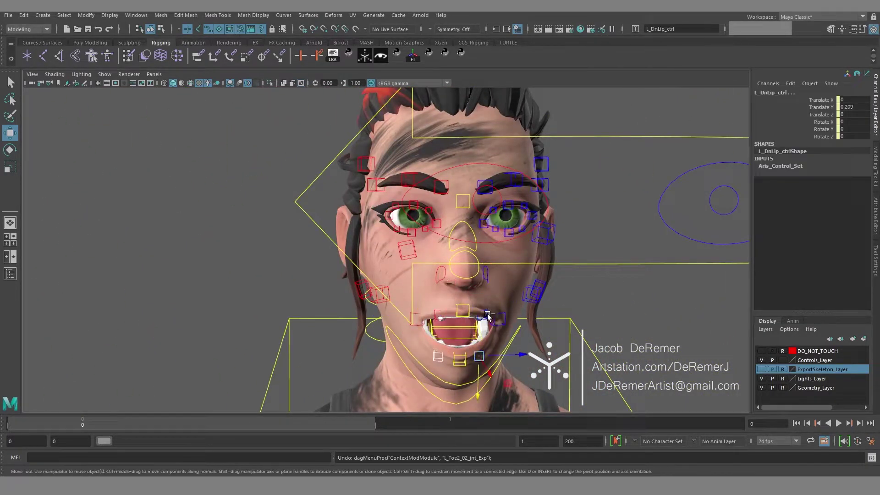
key(ctrl+z)
key(ctrl+z)
key(ctrl+z)
Try moving the right jaw clench control and the right temple control, undoing each move.
alt+drag(487, 316, 313, 306)
click(348, 290)
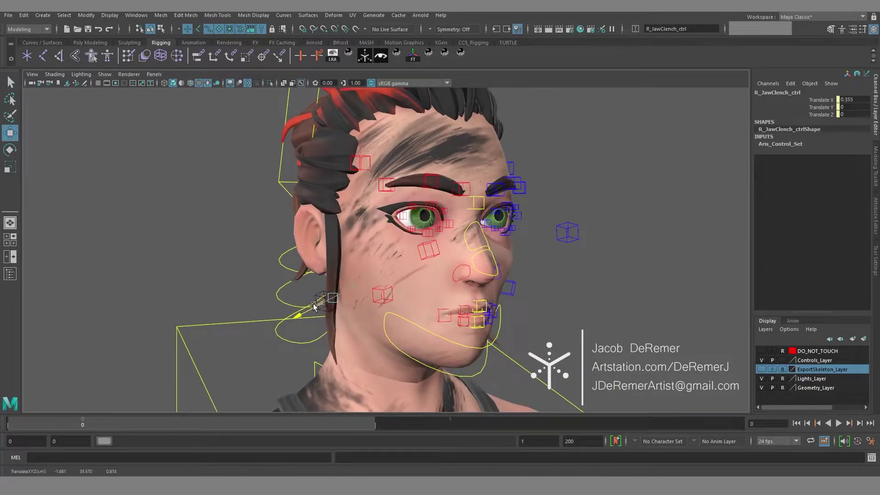
key(ctrl+z)
click(360, 162)
drag(344, 162, 533, 262)
key(ctrl+z)
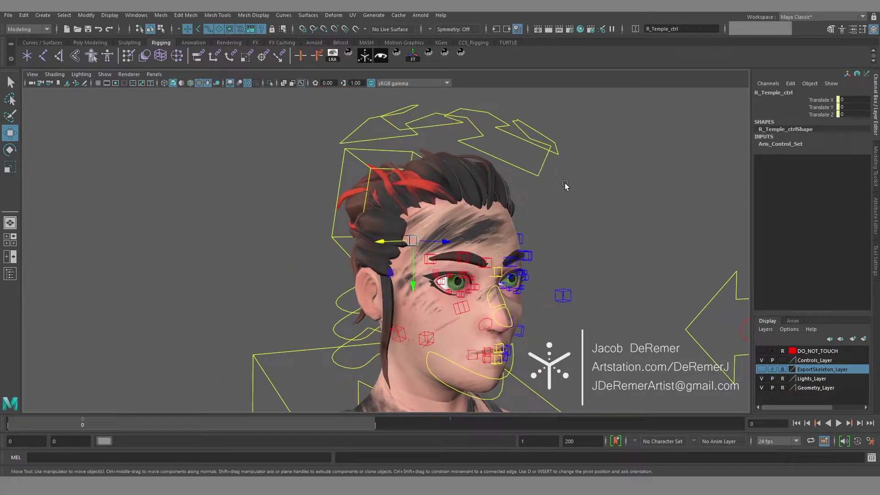
Turn on Hair Controls on the head control and clear the selection.
click(544, 162)
click(818, 152)
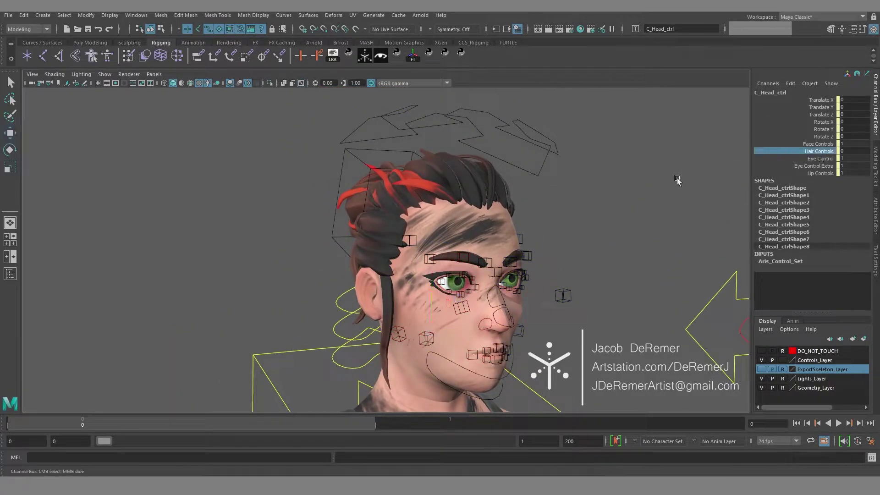
middle_drag(671, 178, 706, 177)
click(606, 185)
click(453, 165)
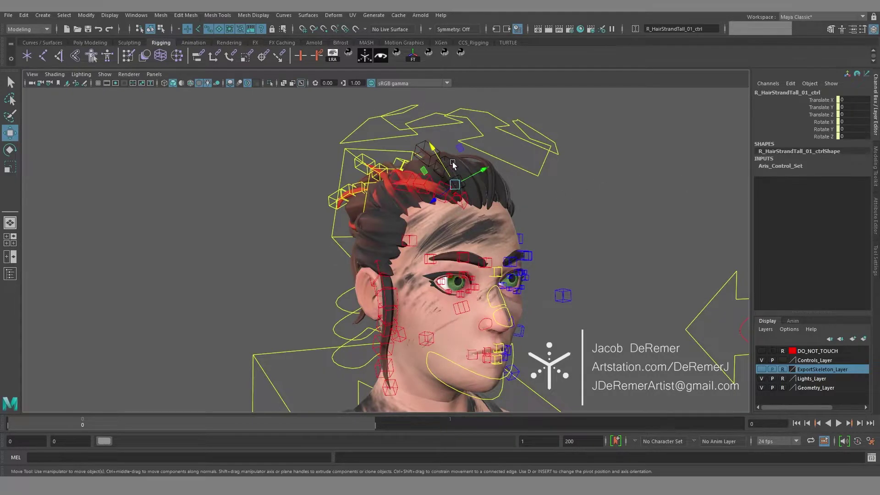
key(q)
key(F8)
click(439, 152)
right_click(552, 188)
right_drag(552, 187, 585, 175)
Try rotating the right tall hair strand control above the forehead and clear the selection.
click(463, 182)
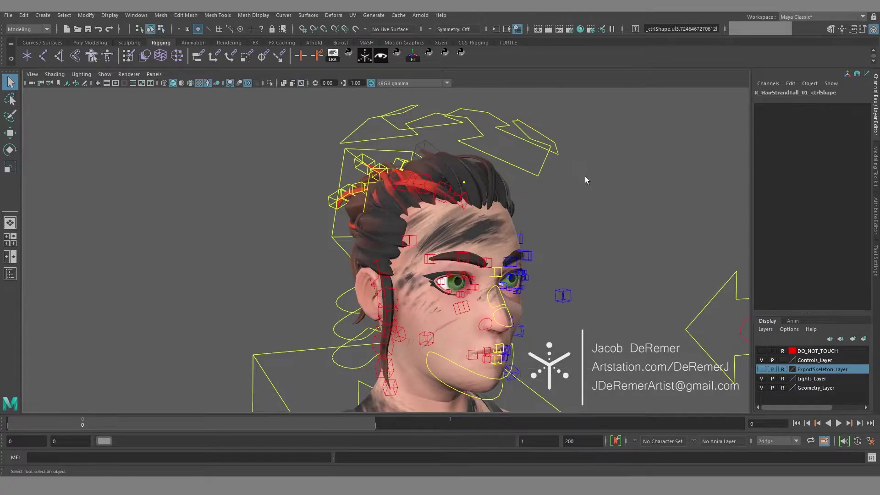
key(e)
drag(458, 166, 470, 179)
key(q)
click(603, 229)
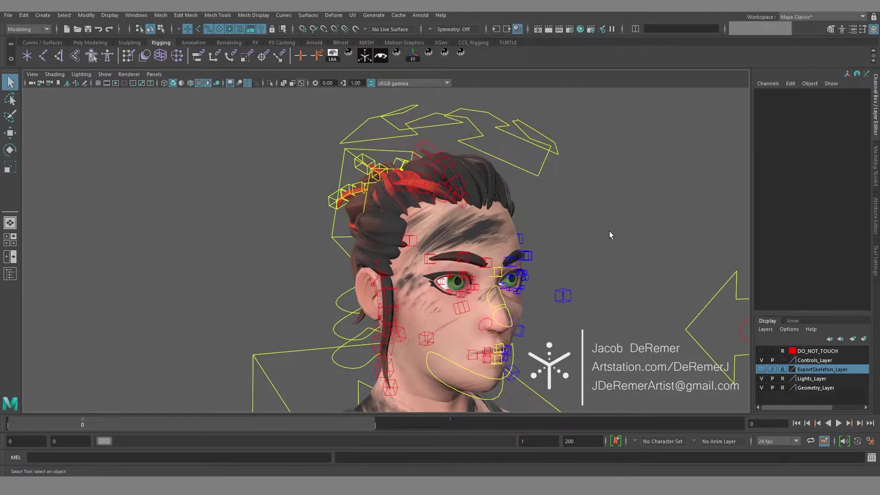
Try rotating the hair bun control at the back of the head.
alt+drag(603, 229, 504, 193)
click(297, 169)
key(e)
drag(290, 188, 278, 182)
key(q)
Try rotating the first right hair curl control beside the ear, undo it and clear the selection.
click(378, 282)
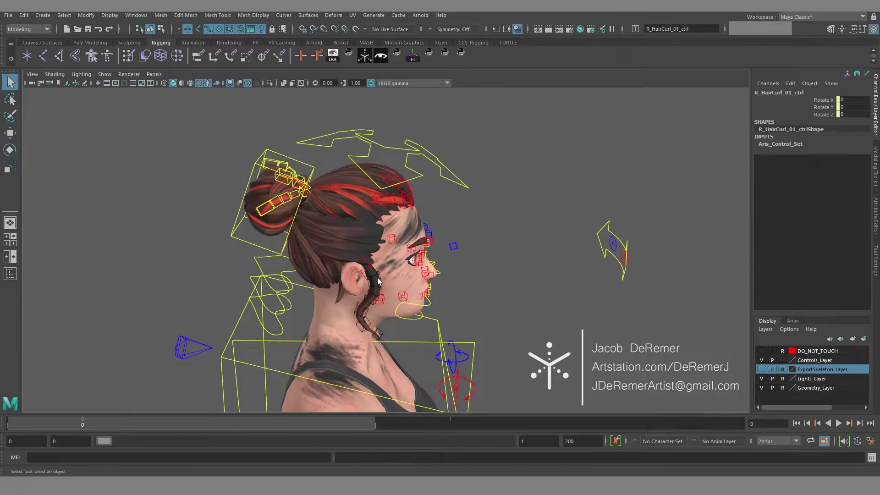
key(e)
drag(398, 269, 392, 262)
key(ctrl+z)
key(q)
click(467, 269)
Try rotating further hair and head controls, undoing each rotation.
alt+right_drag(465, 270, 414, 296)
alt+drag(485, 212, 431, 192)
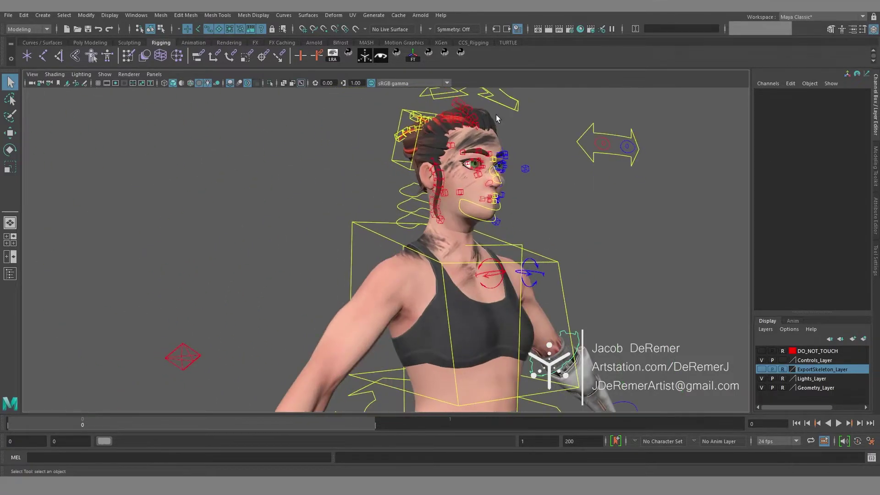
click(495, 121)
alt+drag(559, 153, 439, 213)
key(e)
key(ctrl+z)
click(405, 247)
key(q)
key(e)
drag(412, 244, 435, 246)
key(ctrl+z)
Try one more control near the head with the Rotate tool, undo the changes and clear the selection.
click(499, 125)
alt+drag(507, 143, 472, 147)
drag(472, 206, 513, 222)
key(ctrl+z)
key(ctrl+z)
click(585, 240)
Turn on Finger Controls for both the left and right IK arm controls.
scroll(585, 239, down, 4)
alt+drag(371, 152, 393, 203)
alt+middle_drag(496, 273, 488, 250)
key(q)
click(514, 226)
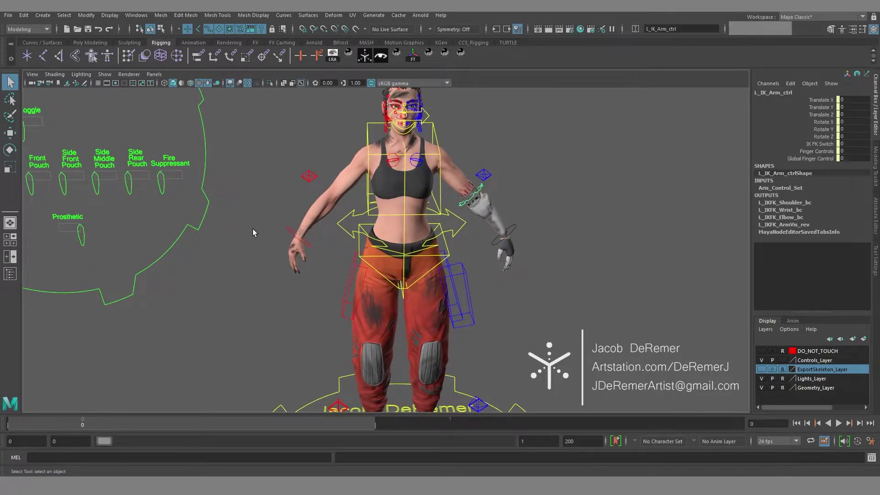
shift+click(291, 234)
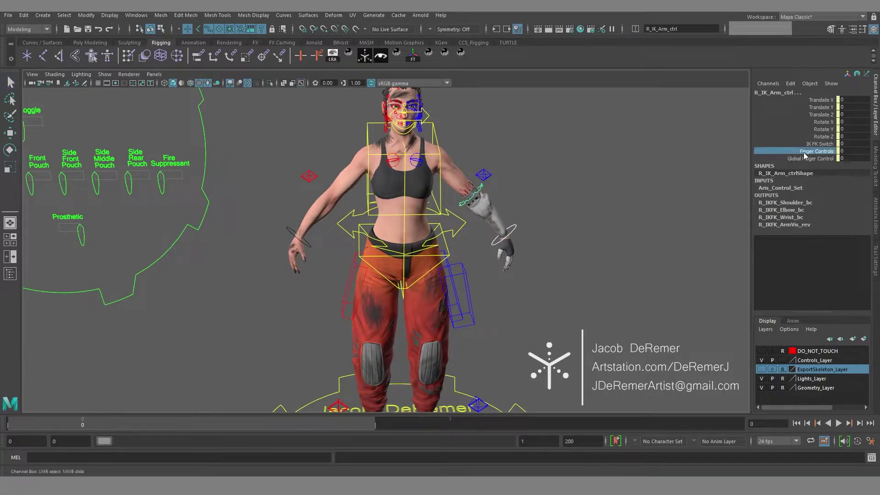
middle_drag(578, 225, 586, 232)
Frame the left hand's global finger control and try rotating and moving it, undoing each change.
alt+middle_drag(579, 243, 520, 241)
alt+right_drag(520, 242, 366, 229)
click(627, 225)
key(f)
alt+drag(367, 228, 411, 242)
alt+middle_drag(411, 242, 436, 227)
key(e)
drag(480, 219, 366, 199)
key(ctrl+z)
key(ctrl+z)
key(w)
key(ctrl+z)
Try moving and rotating individual controls on the left hand and undo the rotation.
alt+drag(401, 229, 471, 250)
key(e)
key(w)
drag(458, 293, 393, 236)
key(q)
click(394, 233)
key(e)
drag(341, 213, 369, 204)
key(ctrl+z)
Try rotating another finger control on the left hand, undo the changes and clear the selection.
alt+drag(418, 250, 430, 231)
click(400, 265)
key(e)
key(ctrl+z)
key(ctrl+z)
click(522, 227)
Pose the right fingers with their global control to Translate Y 1.046, Rotate Y -18.839 and Rotate Z 22.286.
scroll(522, 228, down, 3)
alt+drag(475, 192, 468, 133)
click(238, 233)
key(f)
key(w)
alt+right_drag(467, 134, 357, 229)
alt+drag(357, 229, 379, 221)
alt+right_drag(379, 221, 271, 201)
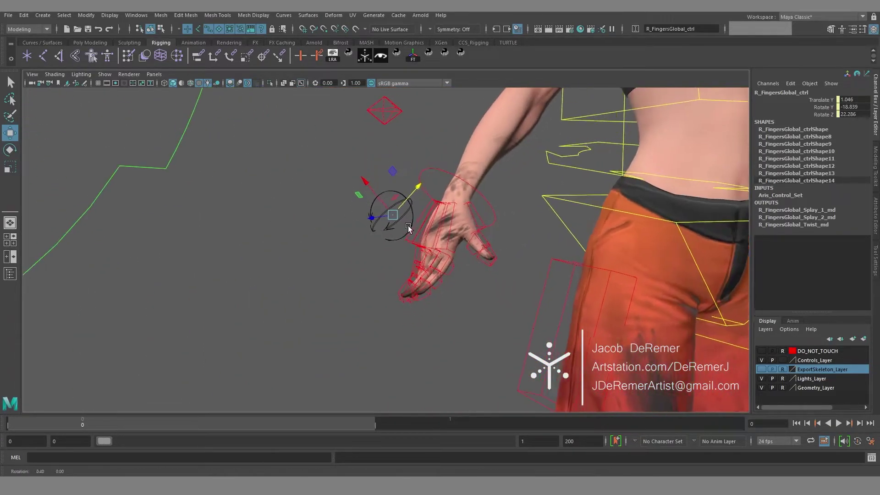
alt+drag(408, 224, 445, 244)
alt+right_drag(445, 243, 227, 218)
key(q)
Try rotating the right index finger's first control, undo the rotation and return to the Select tool.
alt+middle_drag(449, 279, 394, 255)
alt+right_drag(394, 255, 475, 257)
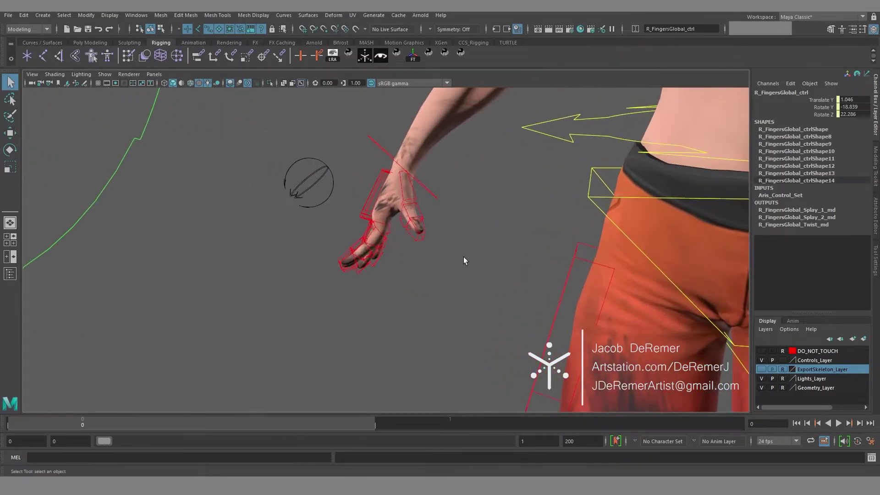
click(382, 243)
alt+drag(383, 243, 380, 218)
key(e)
key(ctrl+z)
alt+right_drag(659, 257, 549, 237)
alt+middle_drag(550, 238, 427, 226)
key(q)
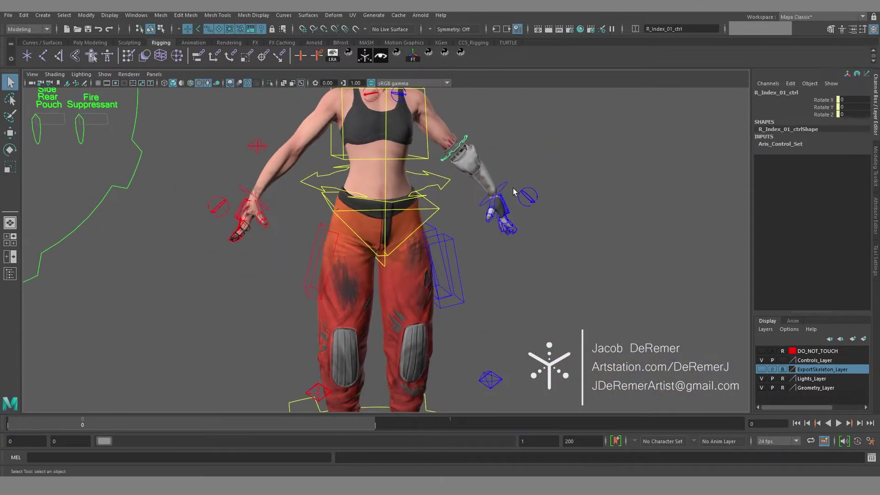
Reset Translate Y, Rotate Y and Rotate Z to 0 on the left and right global finger controls.
click(526, 204)
click(216, 207)
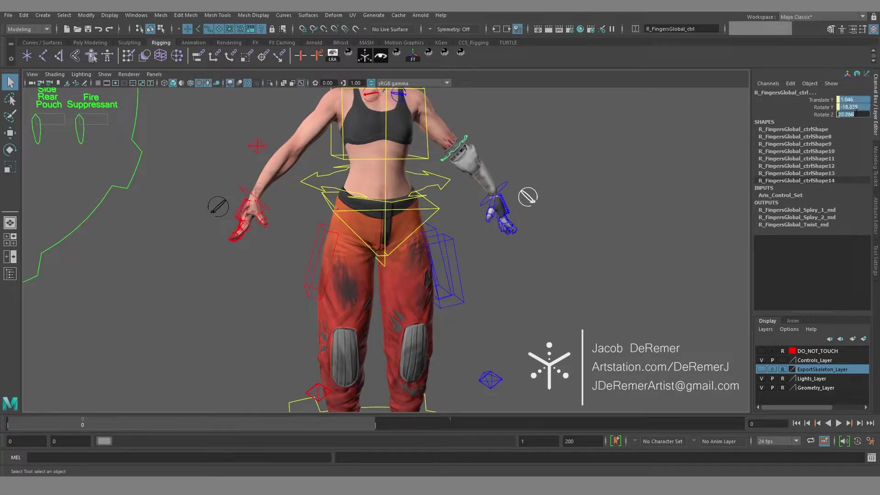
scroll(420, 312, down, 3)
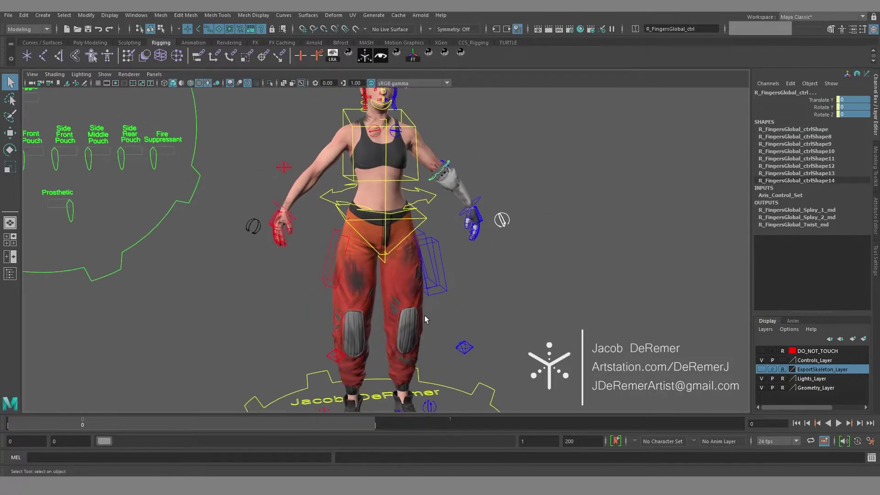
Try rotating the left foot roll control about different axes and undo the rotations.
alt+middle_drag(435, 314, 447, 161)
scroll(449, 220, up, 2)
click(444, 287)
key(f)
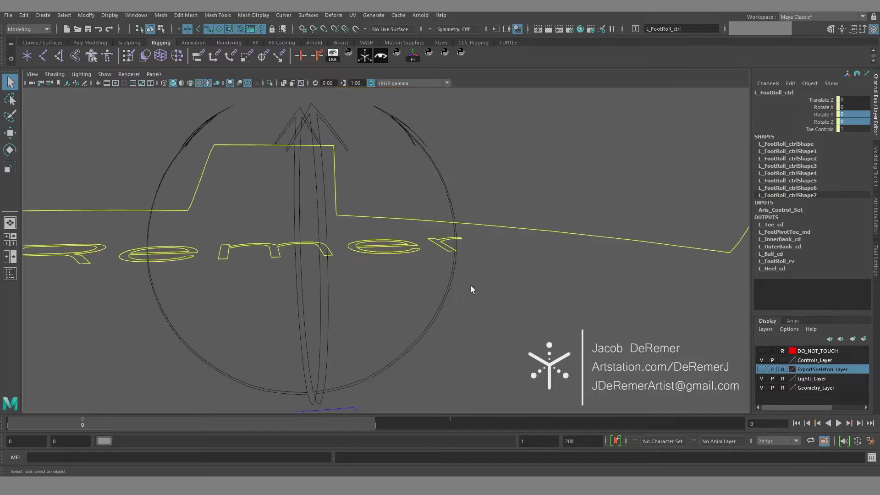
alt+right_drag(469, 286, 105, 214)
alt+drag(399, 255, 248, 252)
alt+drag(366, 248, 471, 228)
key(e)
key(ctrl+z)
key(w)
key(e)
drag(480, 269, 454, 272)
key(ctrl+z)
drag(503, 251, 513, 276)
key(ctrl+z)
Try moving the left foot roll control with the Move tool.
key(w)
drag(451, 251, 570, 237)
alt+drag(403, 243, 474, 221)
scroll(491, 244, down, 3)
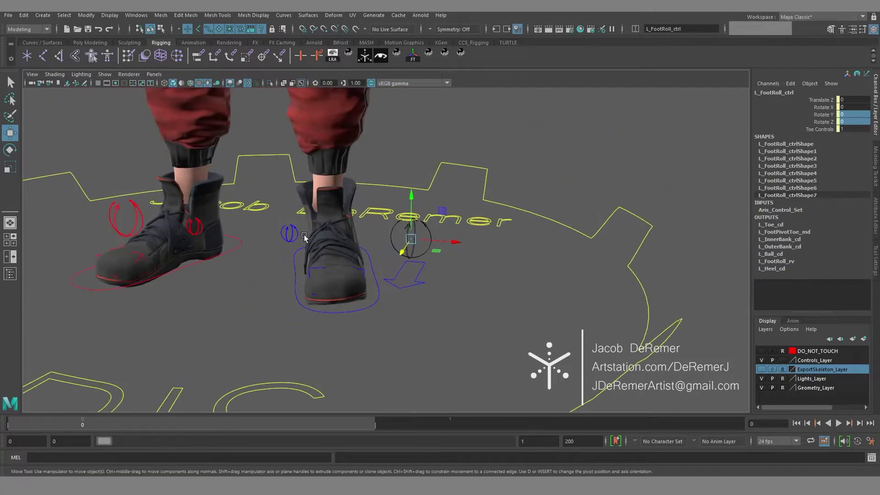
Try rotating the left shoe's lace control, then clear the selection.
click(296, 234)
scroll(334, 243, up, 3)
alt+middle_drag(334, 243, 444, 225)
key(e)
drag(357, 209, 356, 229)
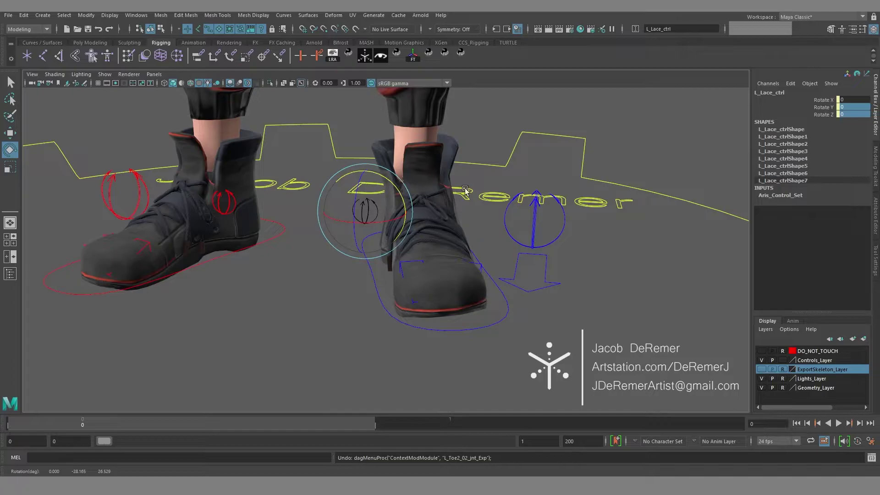
click(584, 275)
scroll(433, 249, down, 5)
alt+drag(434, 249, 505, 250)
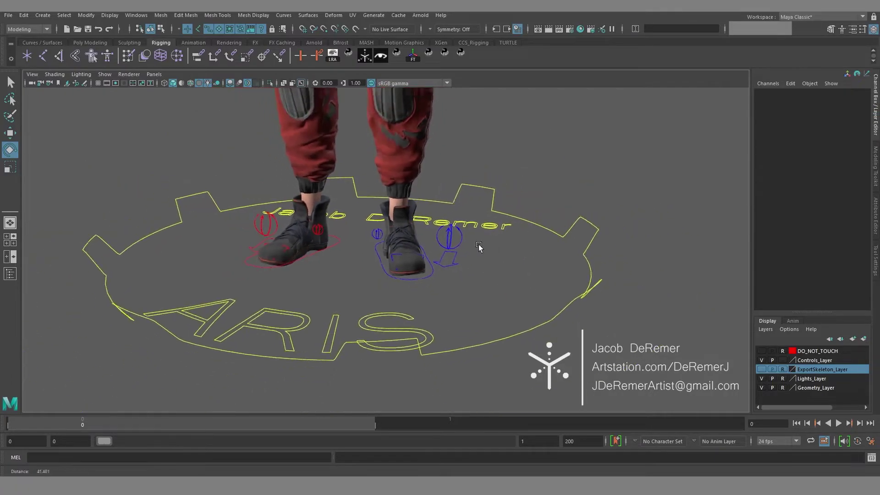
Hide the shoes by setting the Translate X of their visibility control to 0.
scroll(505, 250, down, 4)
alt+middle_drag(408, 218, 581, 287)
scroll(333, 166, down, 4)
alt+middle_drag(332, 165, 334, 268)
key(q)
click(281, 148)
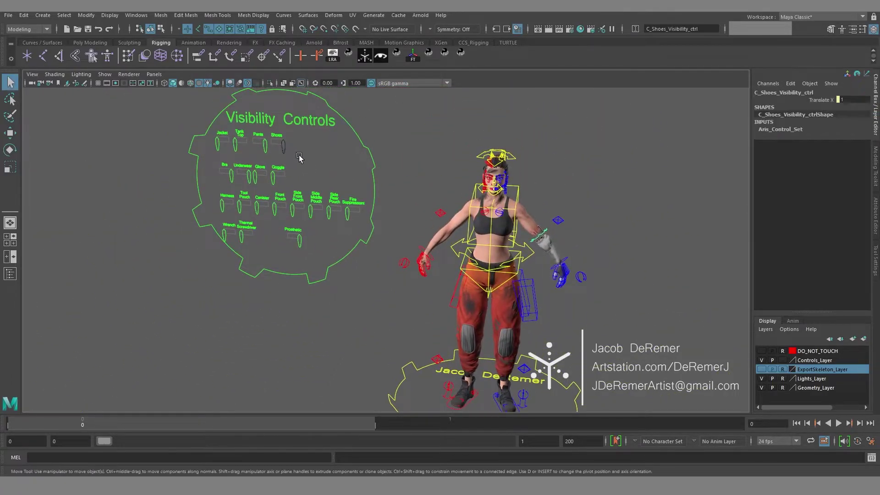
key(w)
drag(296, 156, 267, 162)
alt+middle_drag(444, 311, 404, 190)
alt+middle_drag(411, 274, 395, 233)
alt+right_drag(395, 234, 541, 276)
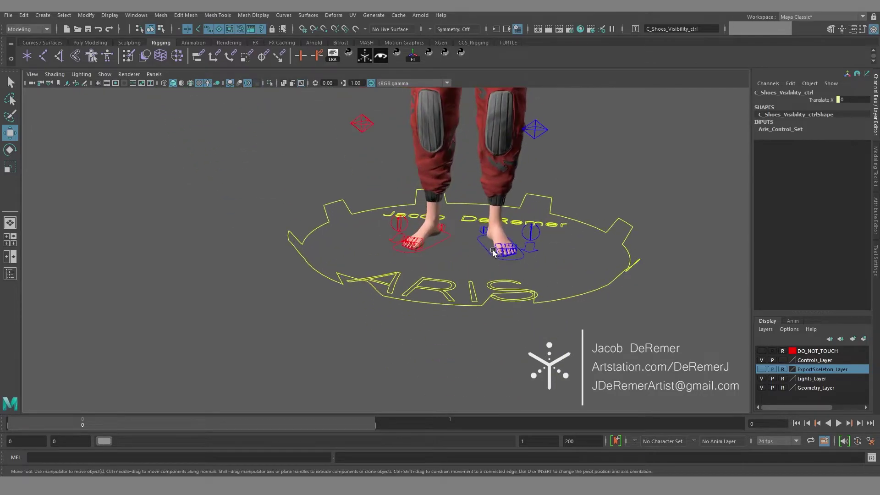
Toggle the Toe Controls attribute of the left IK leg control.
click(476, 244)
key(f)
click(820, 151)
middle_drag(691, 211, 731, 226)
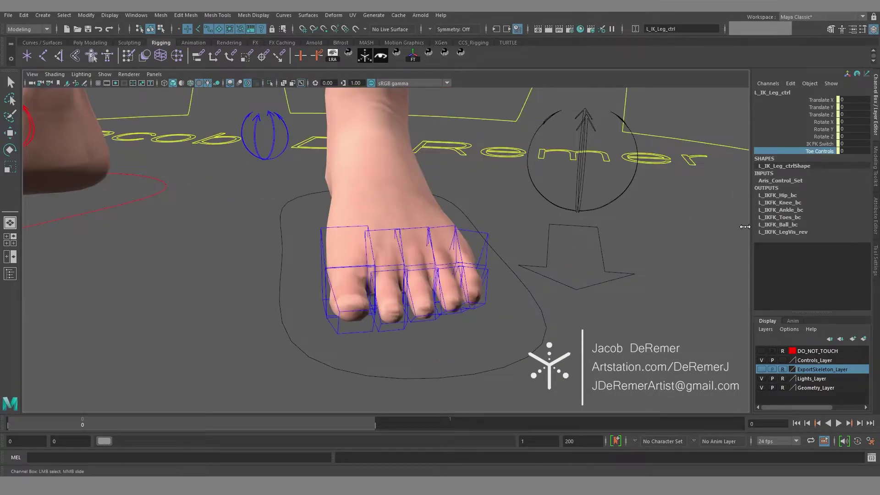
Try rotating the first controls of the left big toe and little toe, undoing each rotation.
click(323, 252)
alt+drag(322, 253, 355, 274)
key(e)
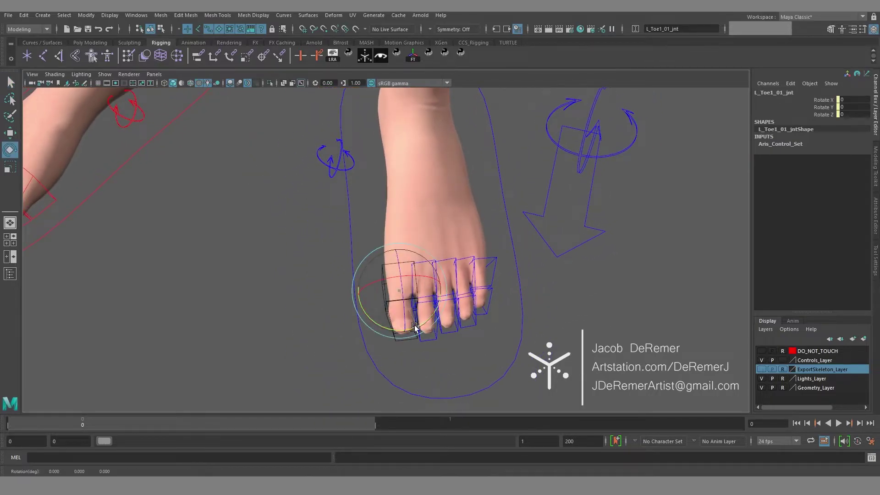
drag(417, 326, 411, 329)
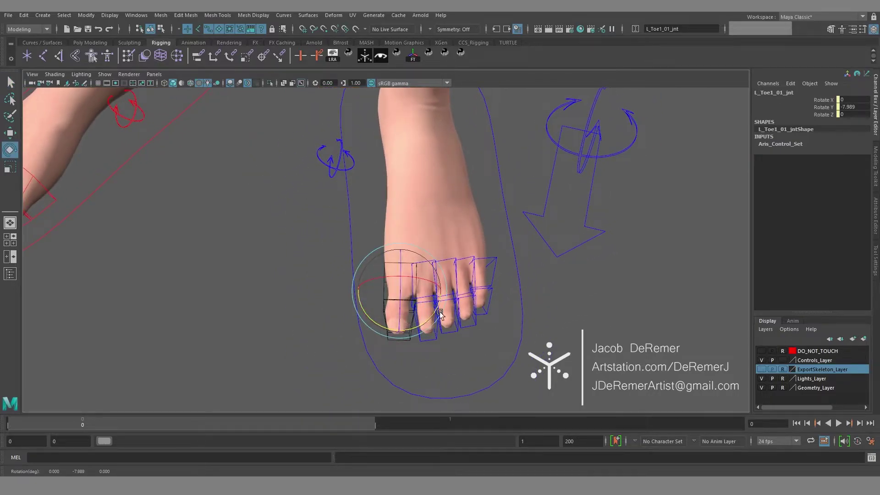
key(ctrl+z)
click(494, 268)
drag(495, 319, 509, 312)
key(ctrl+z)
key(q)
Show the shoes again by sliding their visibility control to the on position.
scroll(546, 264, down, 6)
alt+drag(339, 243, 375, 202)
key(a)
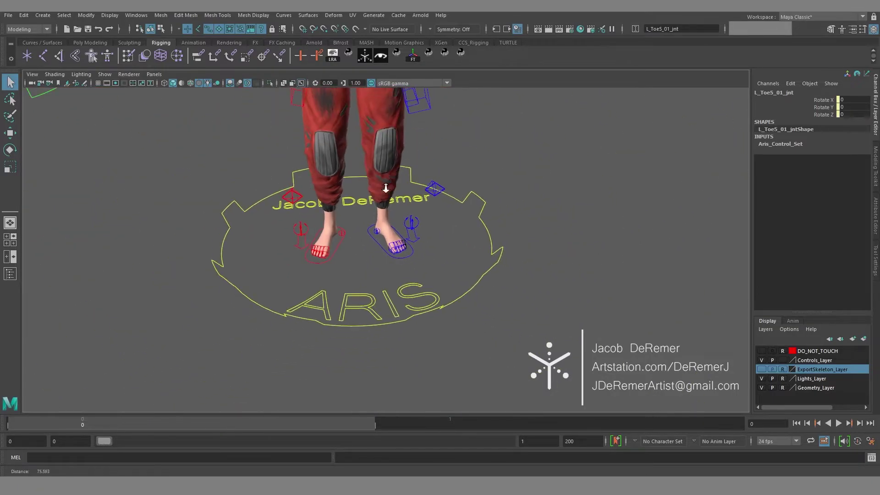
click(274, 166)
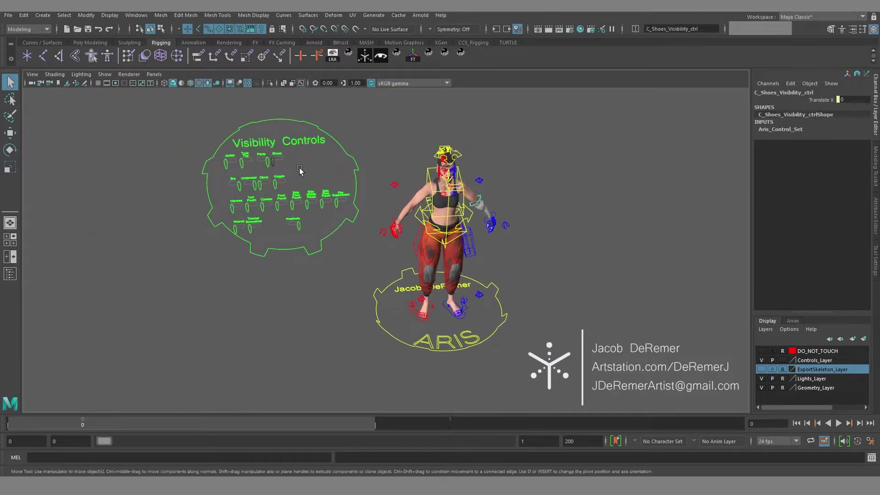
key(w)
drag(294, 169, 317, 207)
Show the tank top and jacket by setting the Translate X of their visibility controls to 1.
click(251, 164)
click(227, 166)
key(w)
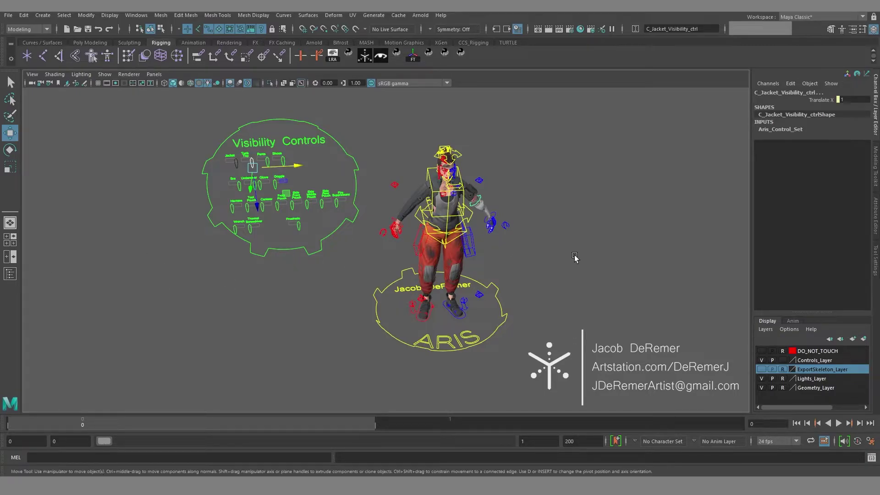
Show the harness, canister, fire suppressant and all pouches by switching on their row of visibility controls.
alt+middle_drag(379, 216, 397, 247)
alt+right_drag(396, 248, 507, 251)
alt+drag(506, 252, 507, 256)
alt+right_drag(508, 257, 439, 247)
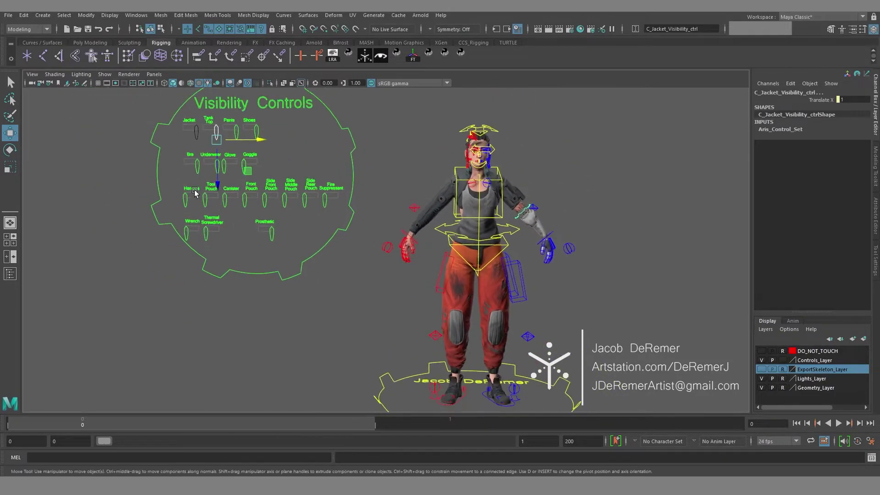
key(q)
drag(182, 186, 207, 199)
key(w)
drag(335, 209, 372, 207)
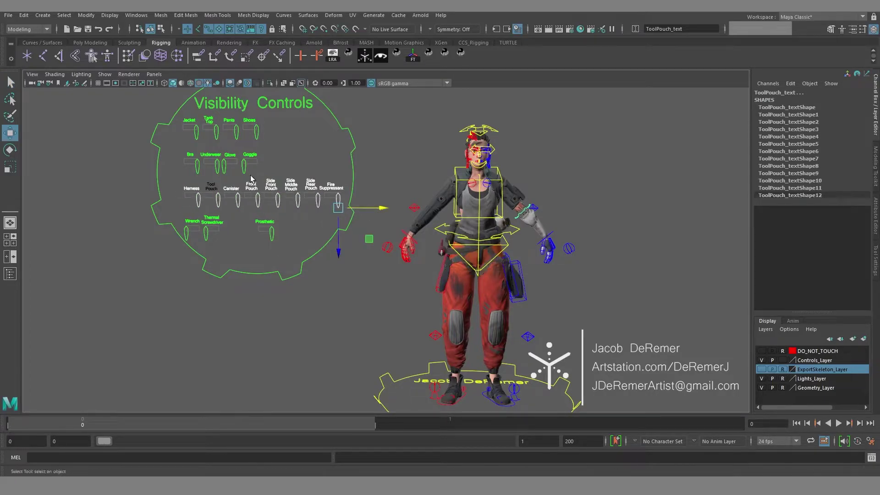
Show the glove, goggle, wrench and thermal screwdriver with their visibility controls, then clear the selection.
drag(205, 170, 205, 171)
key(w)
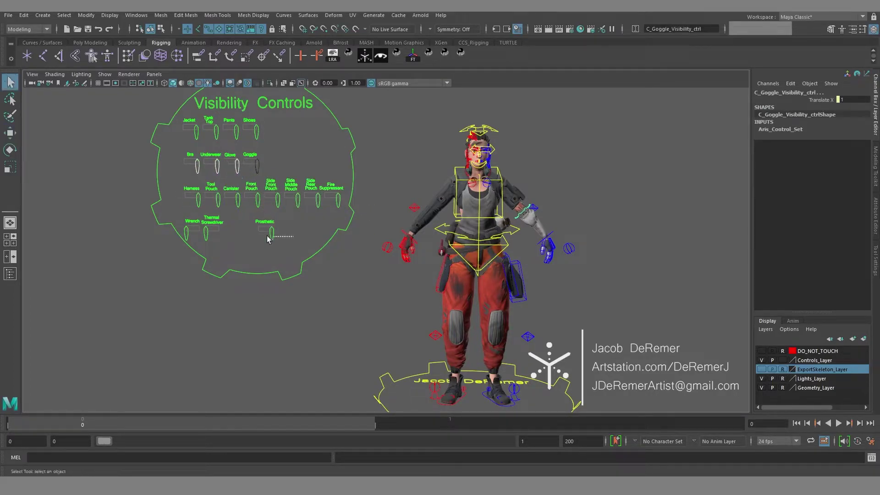
drag(191, 232, 188, 235)
key(w)
drag(258, 241, 269, 243)
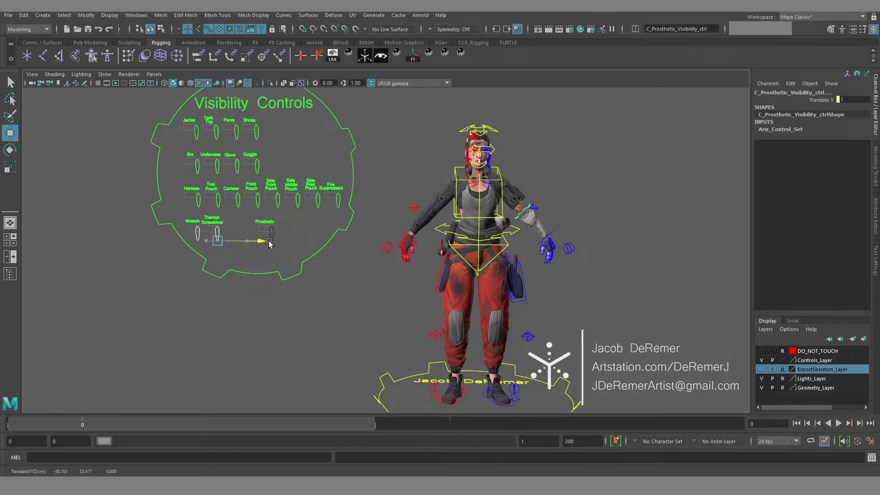
click(399, 203)
Set Equipment Controls to 1 on the center control at the character's hips.
alt+middle_drag(399, 203, 384, 178)
alt+right_drag(383, 177, 435, 216)
alt+drag(399, 202, 416, 212)
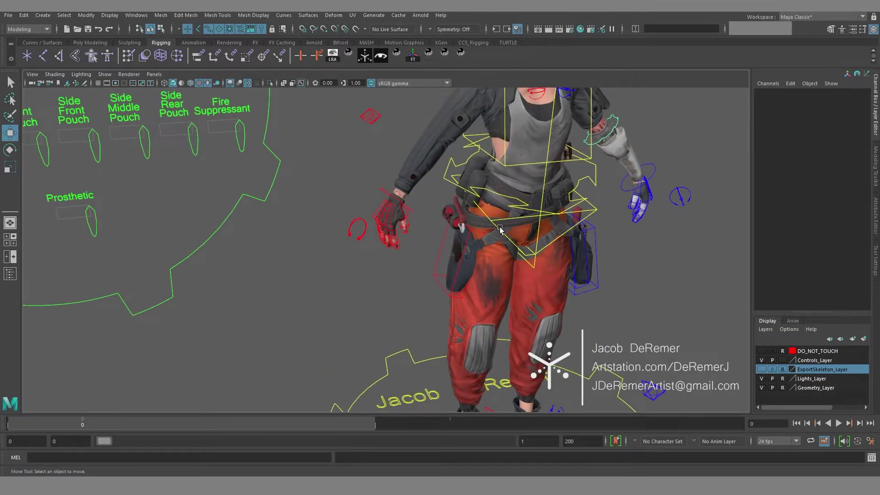
click(542, 186)
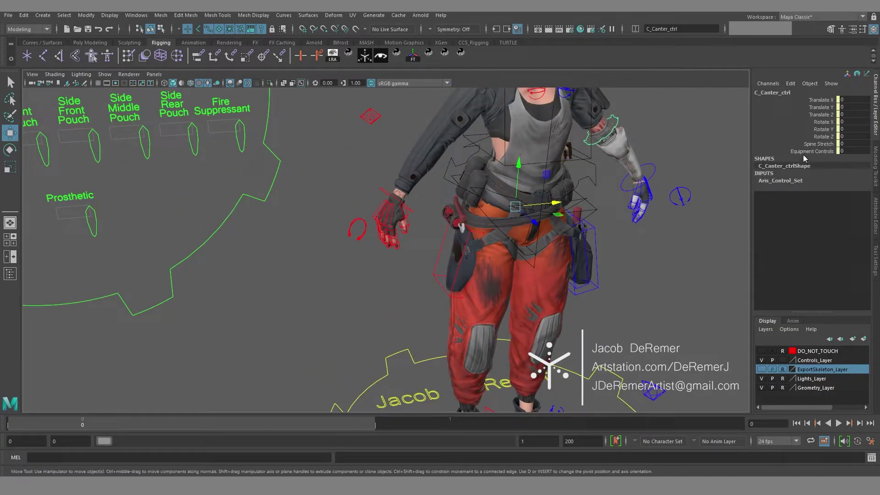
click(811, 152)
middle_drag(545, 197, 472, 220)
scroll(591, 188, up, 5)
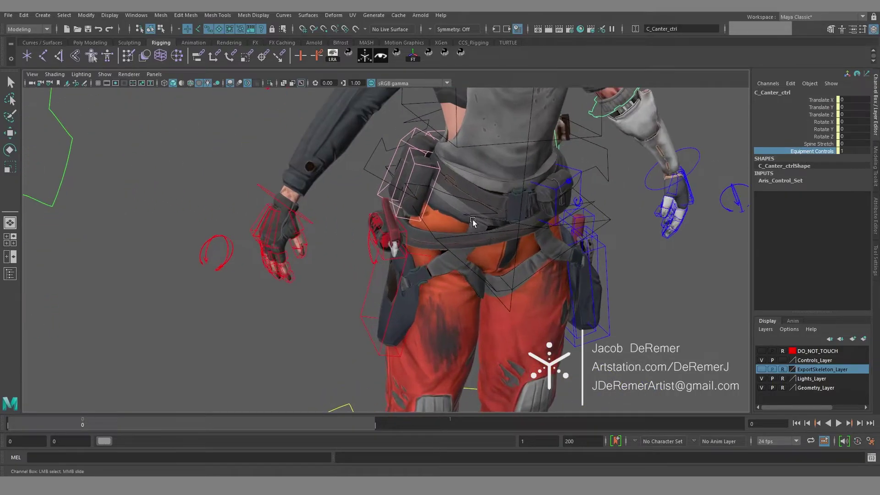
Parent the right fire suppressant control to R_Hand_loc and set its translation and rotation values to 0.
click(404, 229)
click(848, 159)
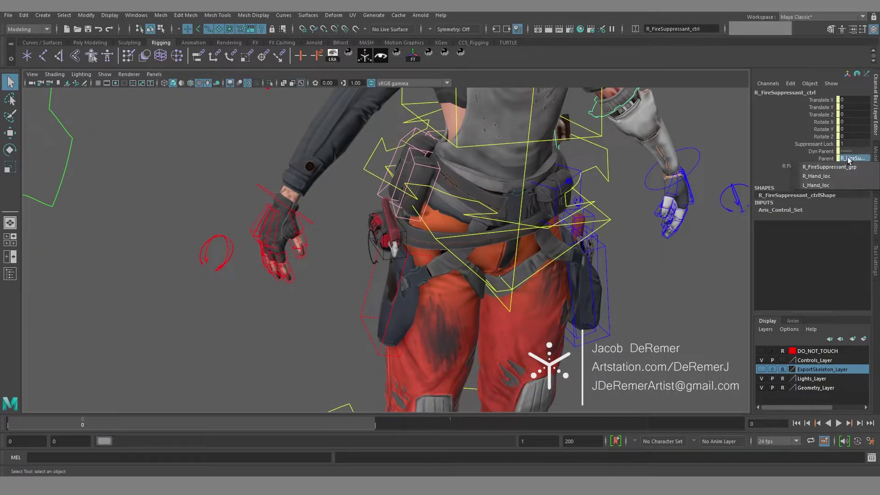
click(846, 177)
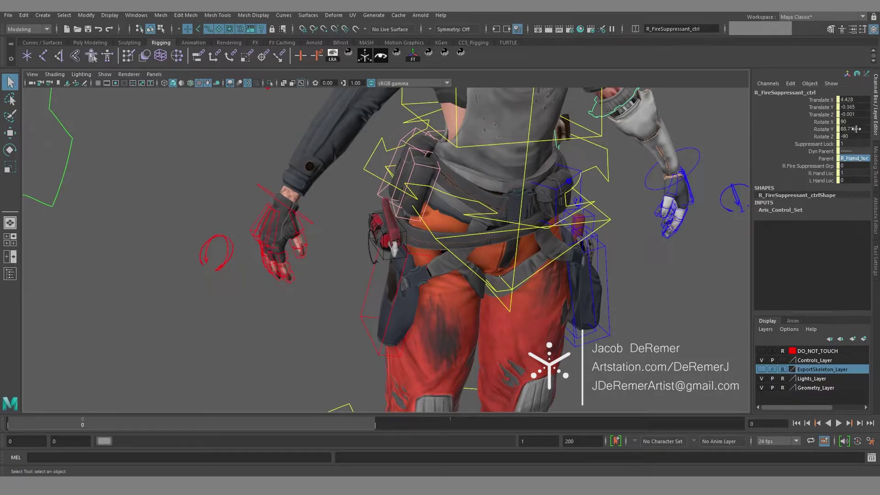
key(Return)
Rotate the fire suppressant in the right hand to 22.745, 79.117, -167.62 and select its Suppressant Lock attribute.
alt+drag(351, 183, 334, 177)
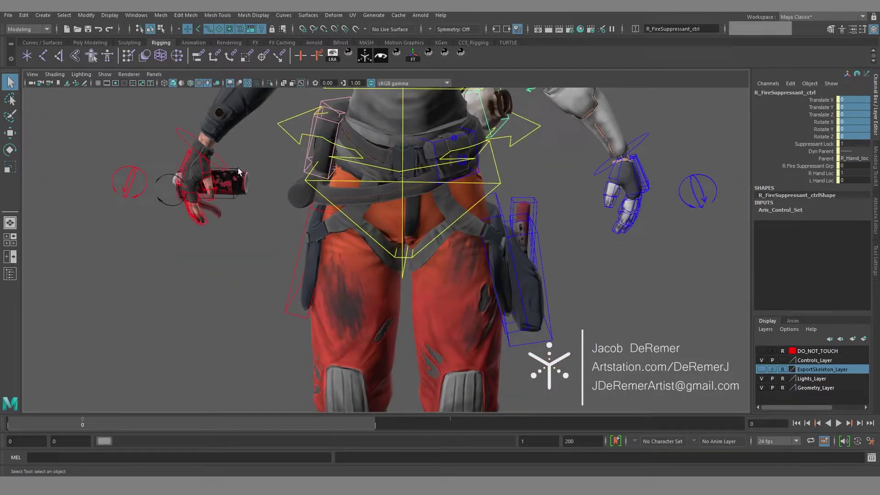
key(e)
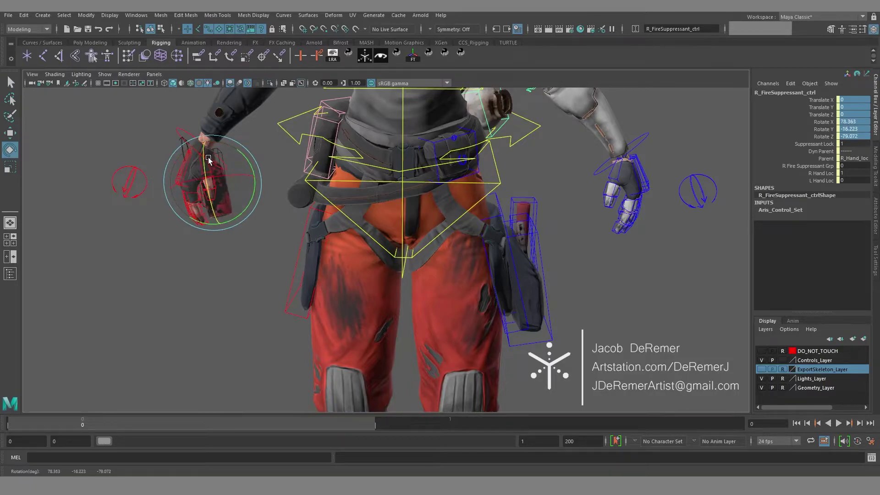
click(806, 144)
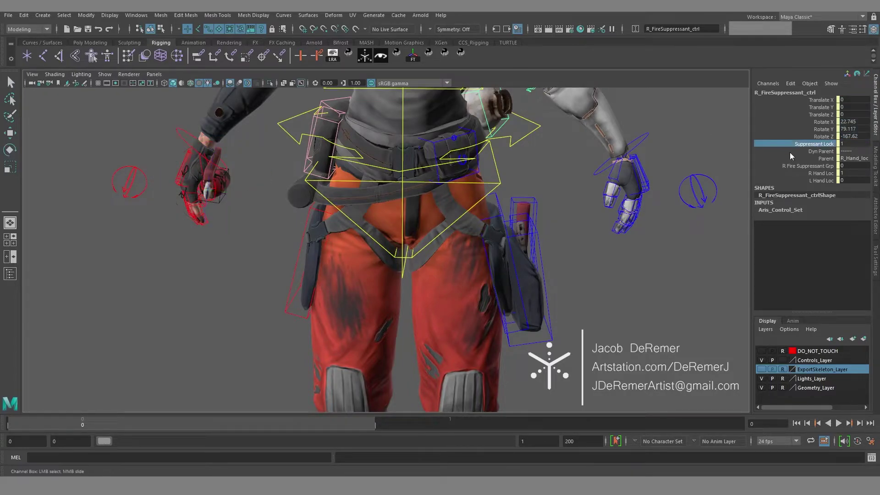
Try moving the right IK arm control with the fire suppressant in hand and undo the move.
alt+middle_drag(300, 218, 421, 231)
click(306, 147)
alt+drag(358, 192, 434, 146)
key(w)
key(ctrl+z)
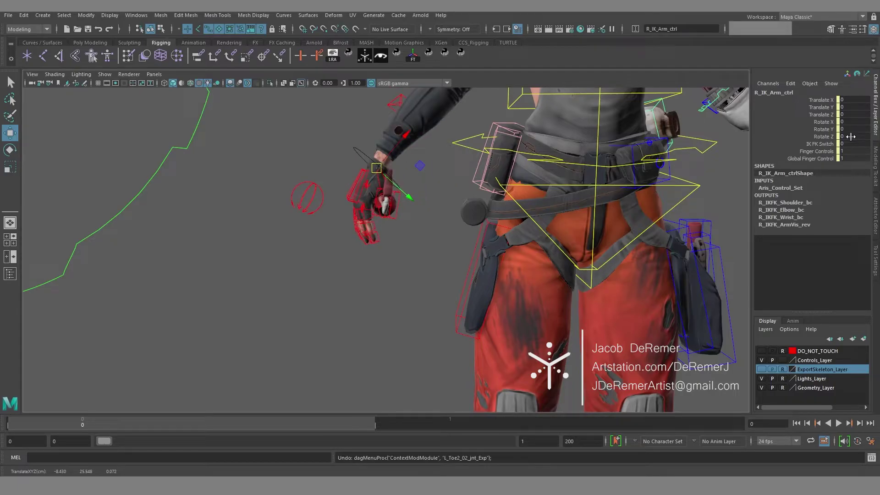
Rotate the lever control of the fire suppressant held in the right hand.
key(q)
alt+drag(383, 205, 403, 212)
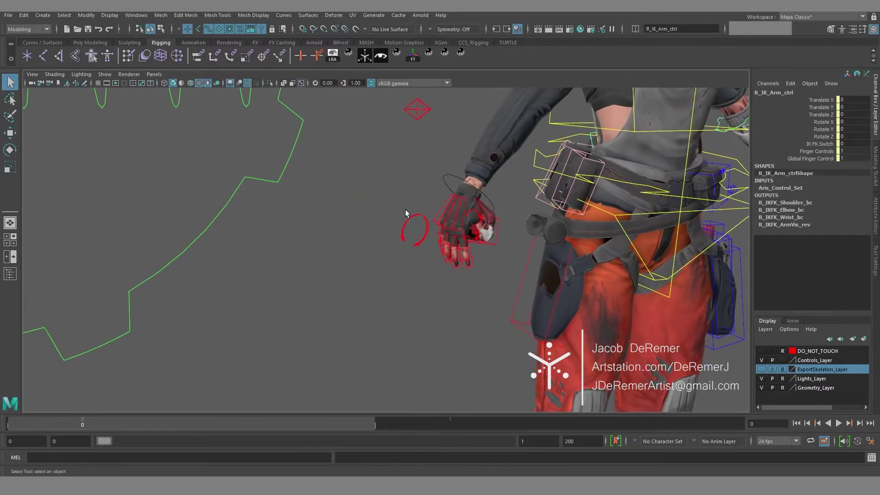
click(483, 215)
key(e)
drag(492, 205, 495, 213)
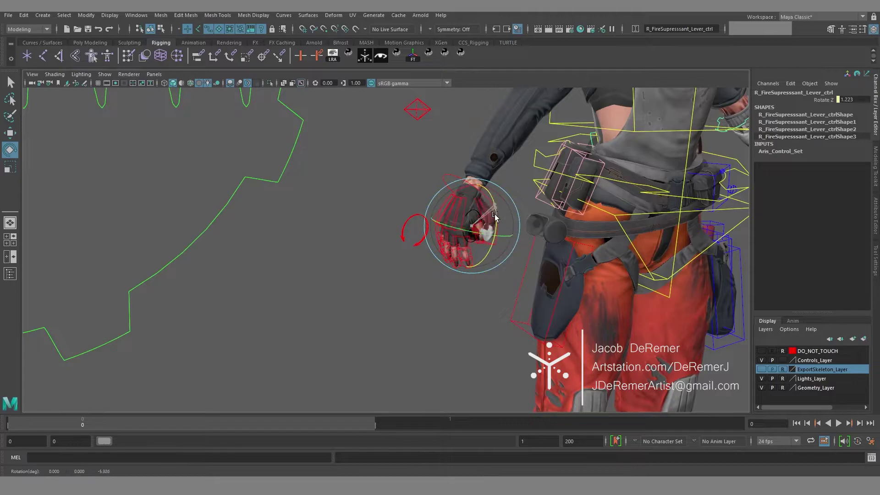
Parent the fire suppressant control back to R_FireSuppressant_grp and set its translation and rotation values to 0.
click(491, 253)
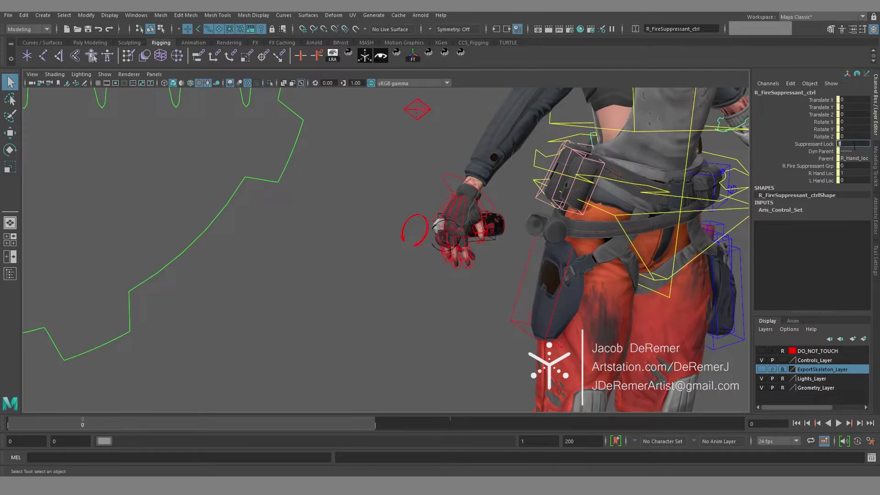
click(850, 168)
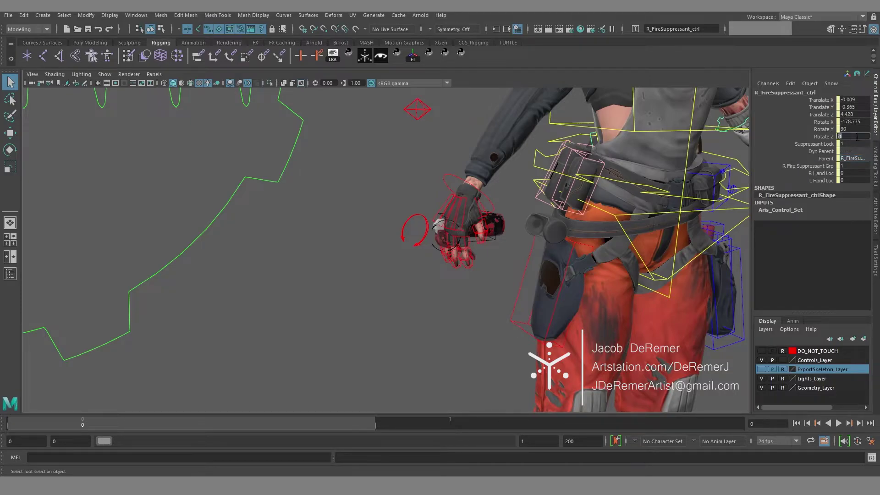
key(Return)
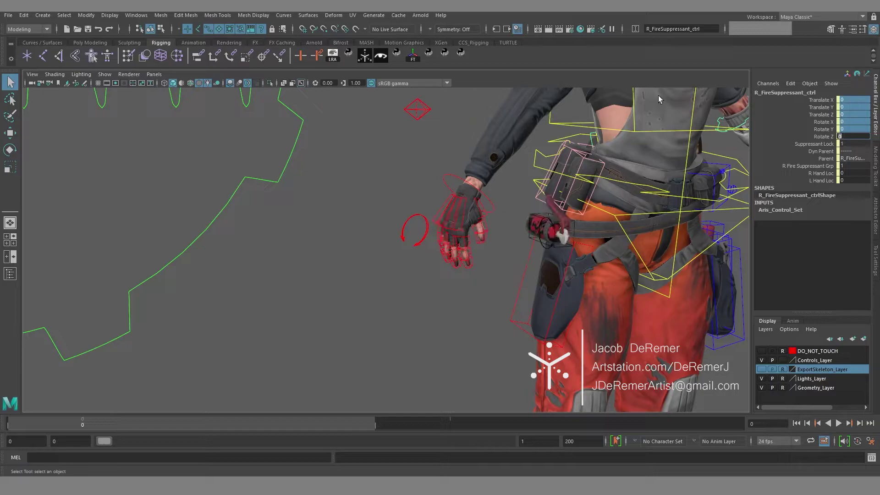
Select the torso control and frame the character's back with the canister in view.
alt+right_drag(512, 178, 417, 193)
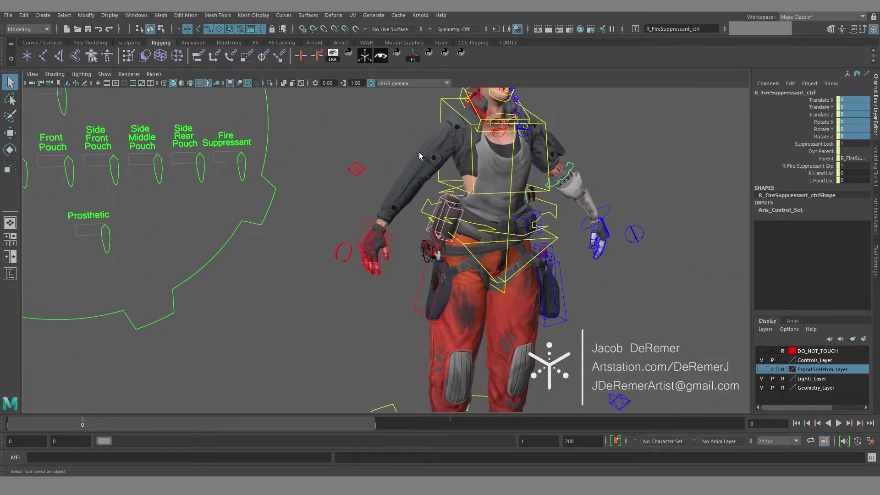
alt+drag(495, 222, 270, 213)
click(450, 201)
key(f)
alt+middle_drag(270, 212, 383, 240)
alt+right_drag(383, 240, 341, 280)
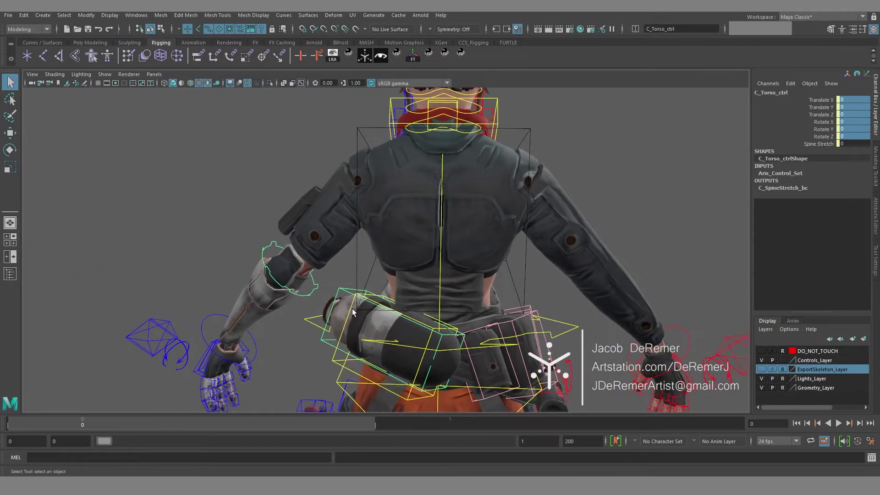
Try rotating the control around the canister, undo the rotation and select the canister control itself.
click(392, 297)
key(e)
drag(413, 323, 423, 292)
key(ctrl+z)
key(q)
click(340, 288)
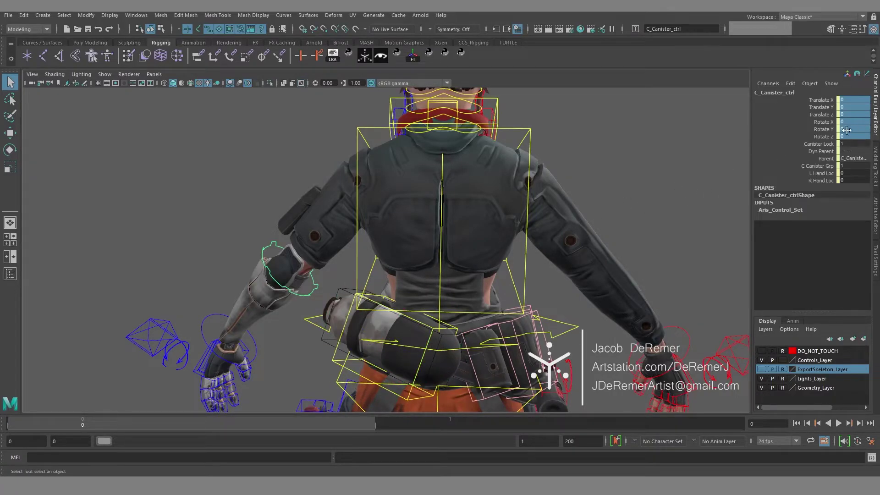
Try rotating the canister container control, undo the rotation, and set the canister control's Canister Lock to 1.
click(428, 328)
key(e)
drag(428, 322, 423, 317)
key(ctrl+z)
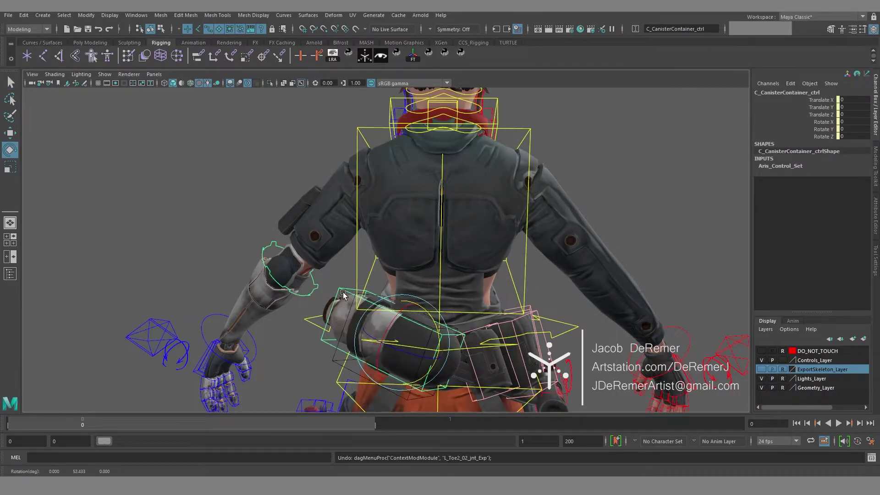
click(355, 295)
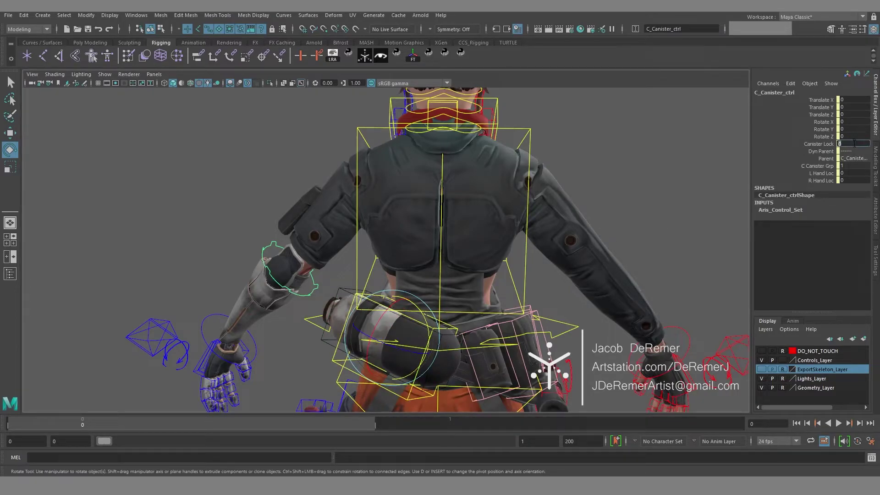
Select the left arm master control at the elbow of the prosthetic arm from the character's front.
alt+drag(293, 209, 508, 252)
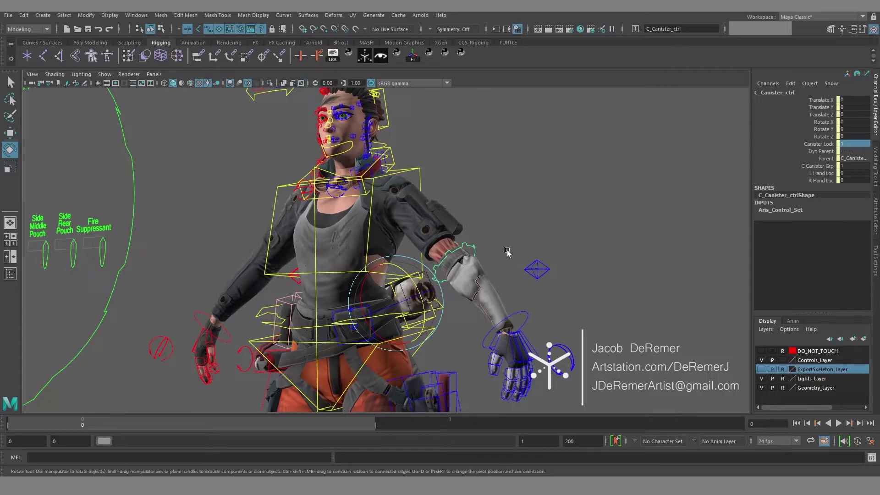
alt+middle_drag(464, 262, 460, 202)
alt+drag(459, 202, 482, 214)
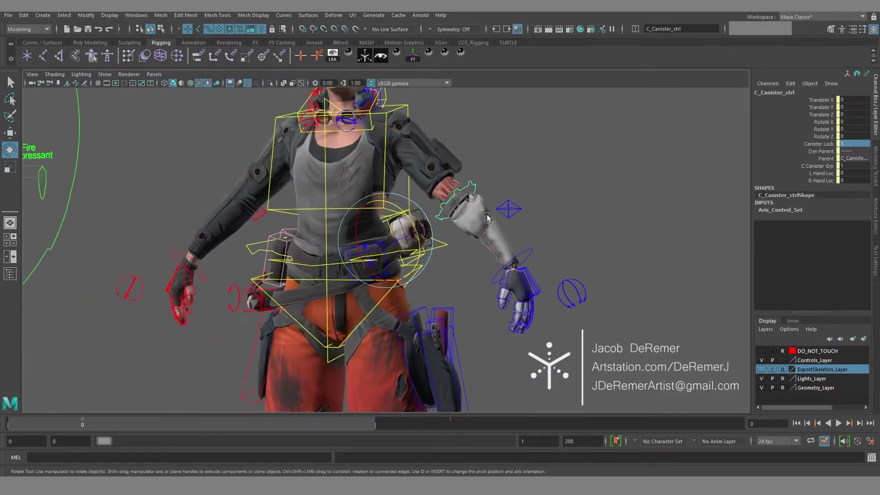
click(470, 188)
click(471, 181)
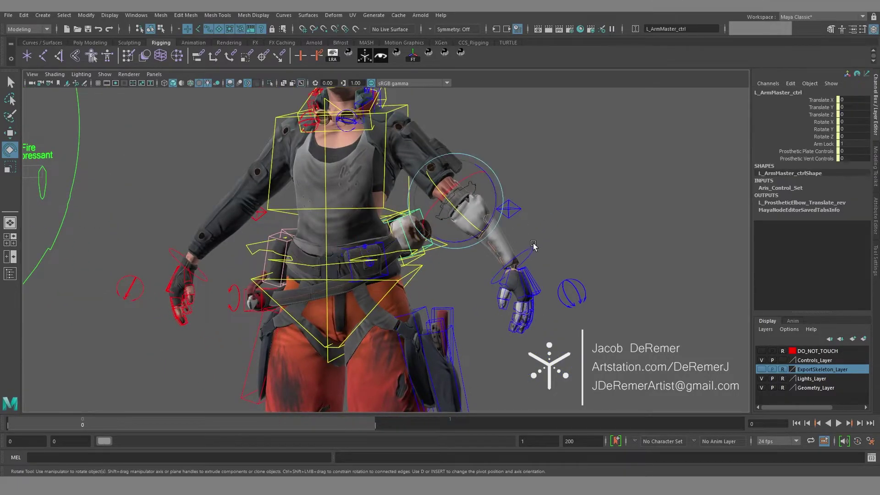
Set the left arm master control's Arm Lock to 0 and move the prosthetic arm away to about X 4.85, Y 4.68.
alt+middle_drag(532, 244, 528, 216)
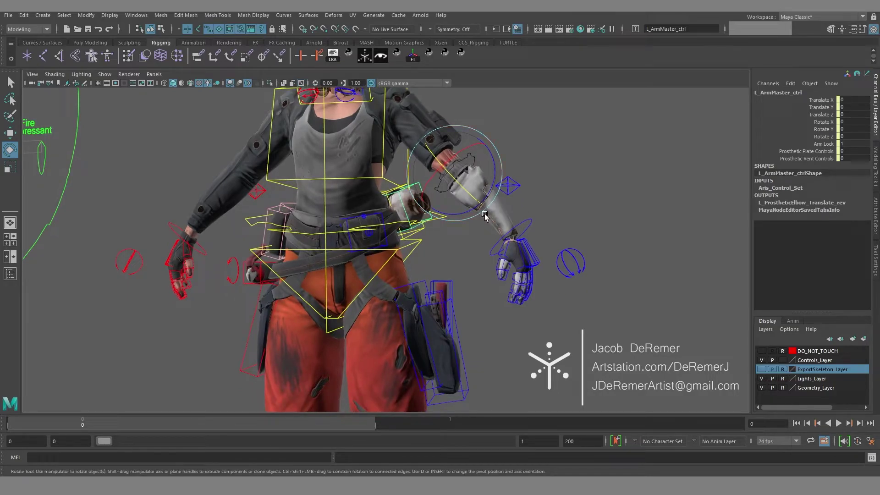
alt+middle_drag(485, 192, 459, 229)
alt+drag(460, 229, 485, 247)
alt+right_drag(486, 247, 575, 223)
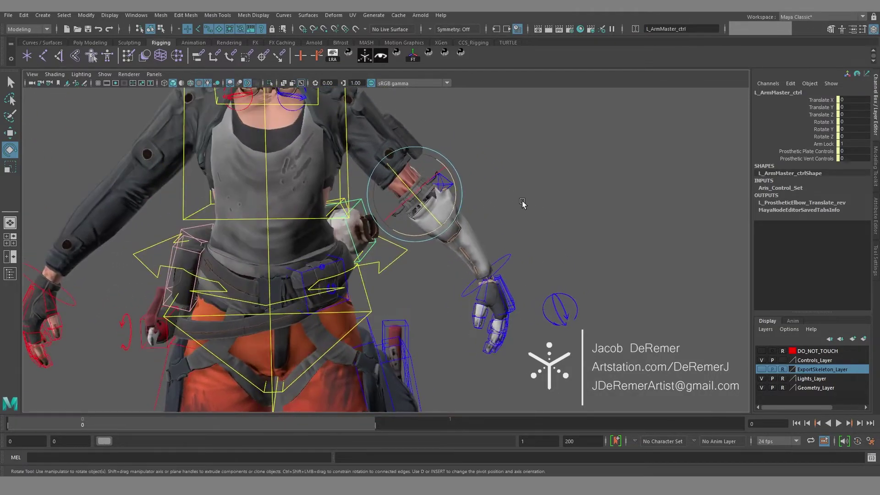
alt+right_drag(523, 204, 622, 196)
click(823, 144)
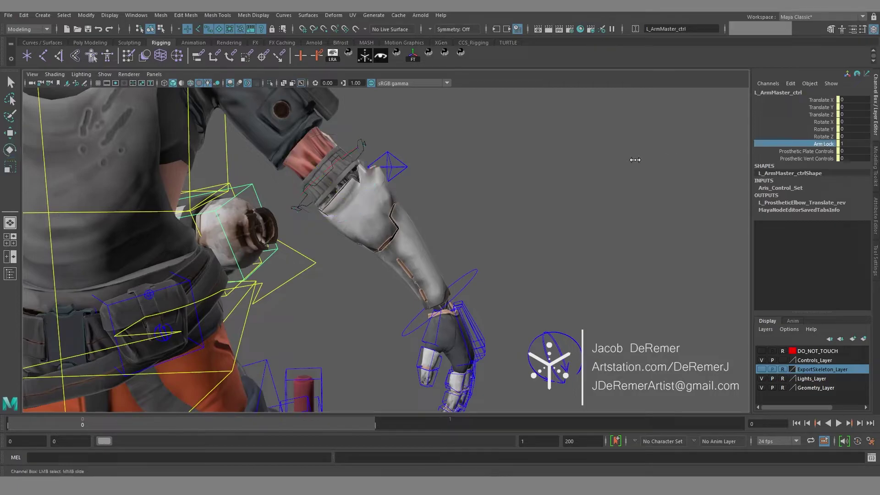
key(w)
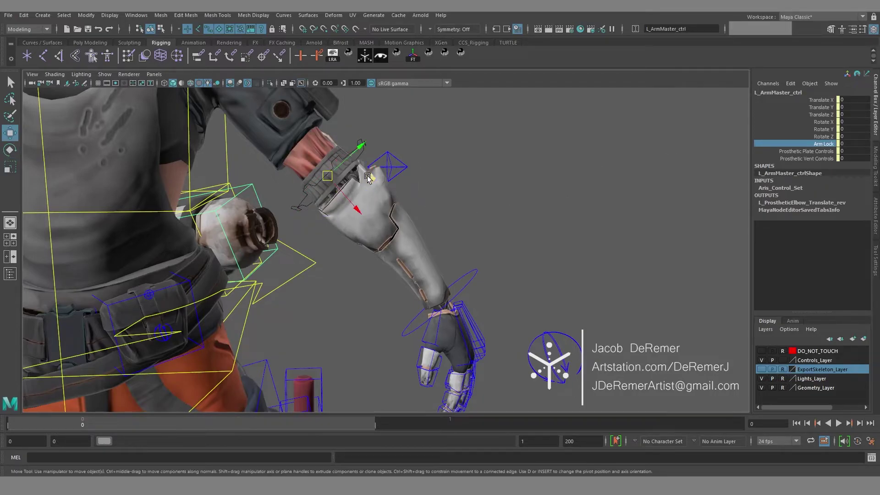
drag(368, 177, 527, 179)
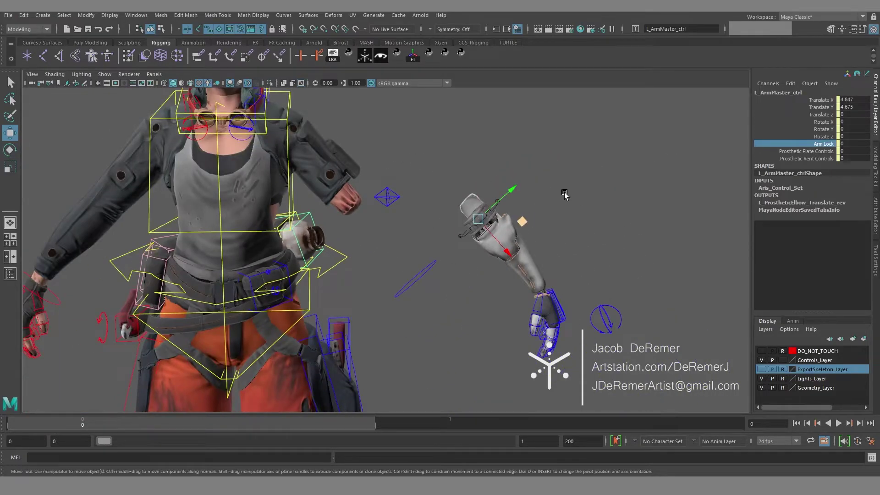
Try rotating the detached prosthetic arm with the left arm master control and undo the rotation.
key(e)
drag(435, 215, 431, 196)
key(ctrl+z)
key(ctrl+z)
key(ctrl+z)
key(ctrl+z)
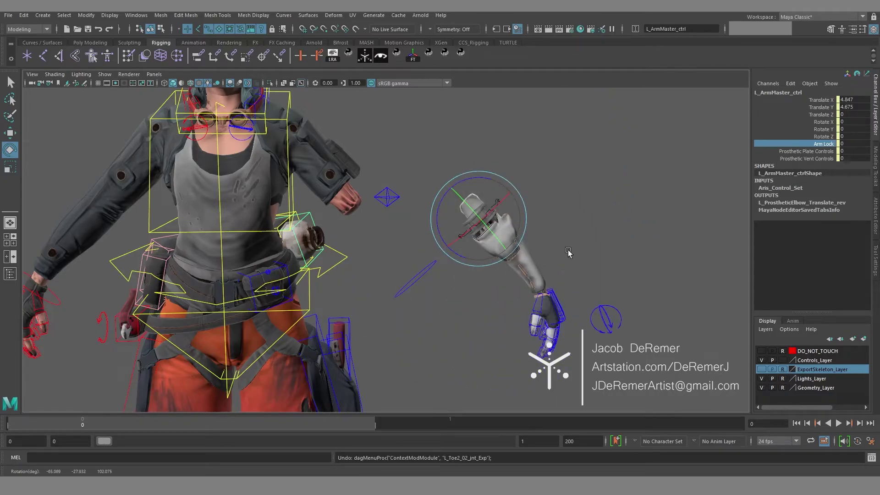
Try rotating the global fingers control beside the detached left hand.
click(603, 311)
alt+drag(604, 314, 554, 318)
drag(601, 340, 609, 336)
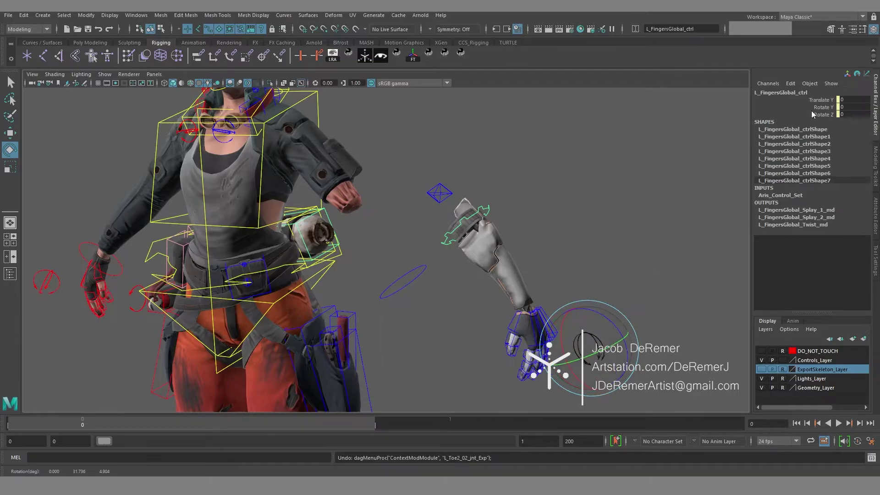
Reset the left arm master control's translation and rotation to 0 and set its Arm Lock to 1.
click(620, 172)
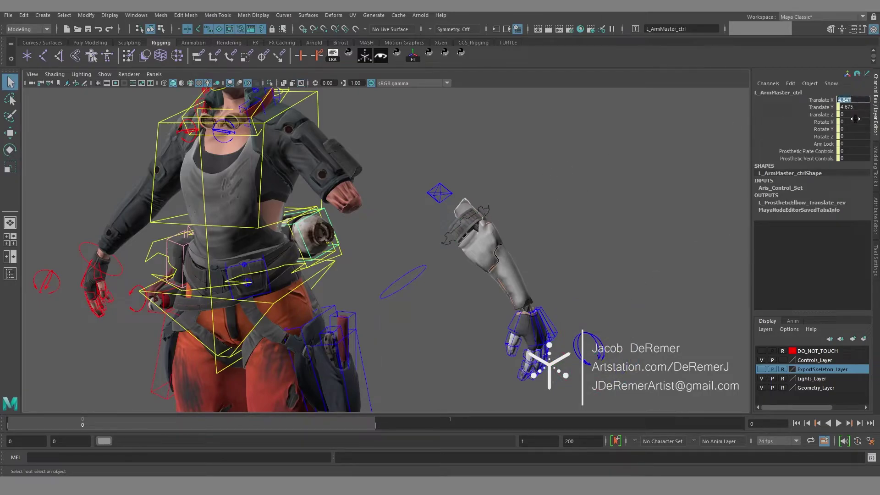
key(Return)
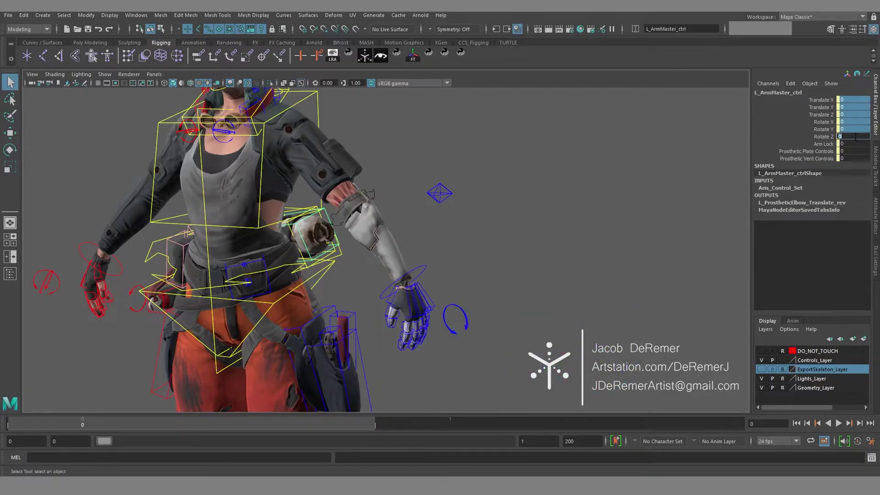
scroll(452, 226, up, 5)
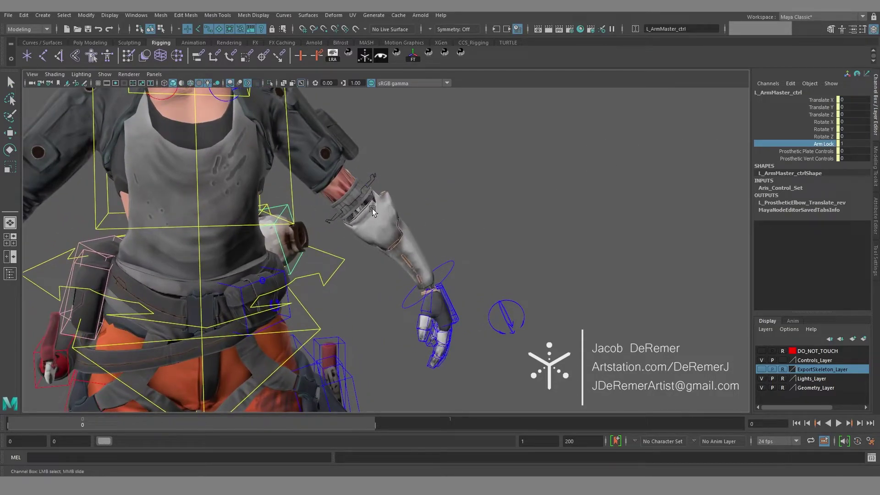
Set Prosthetic Plate Controls to 1 on the left arm master control.
click(449, 275)
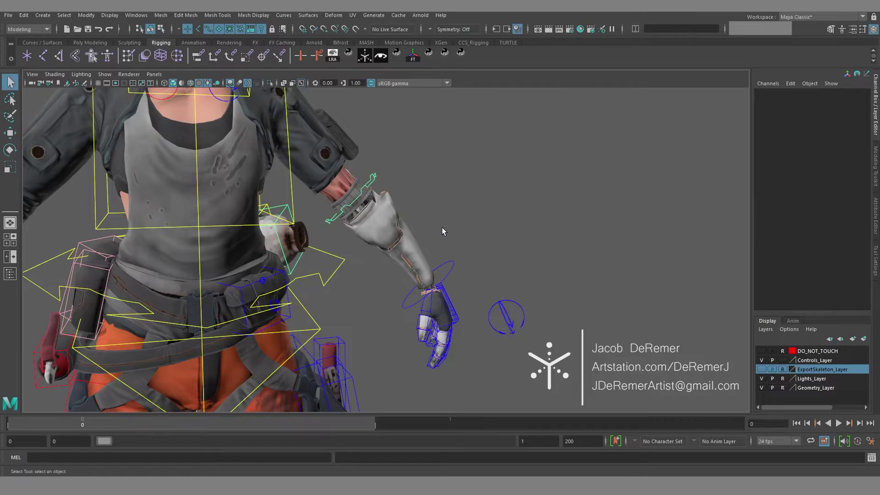
alt+middle_drag(377, 191, 449, 164)
click(446, 149)
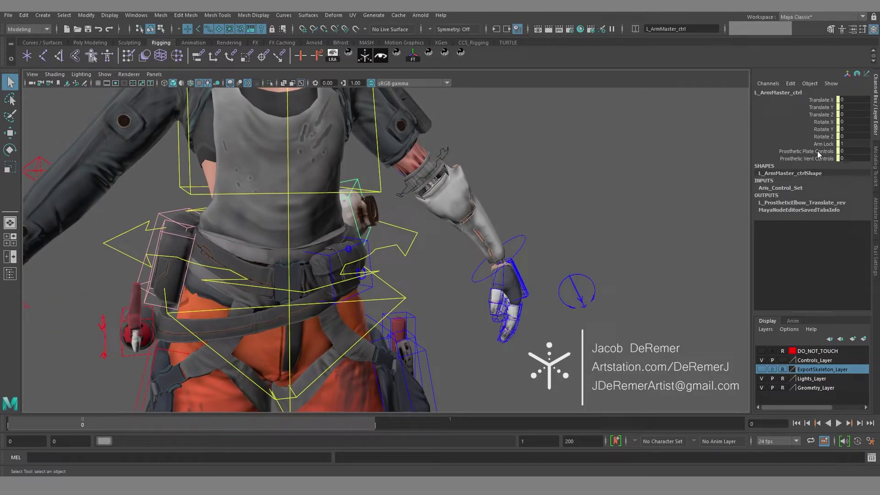
click(559, 220)
Select the outer shell angle control and the outer shell plate control on the prosthetic forearm to inspect them.
alt+drag(500, 254, 460, 234)
click(471, 156)
alt+drag(465, 168, 493, 202)
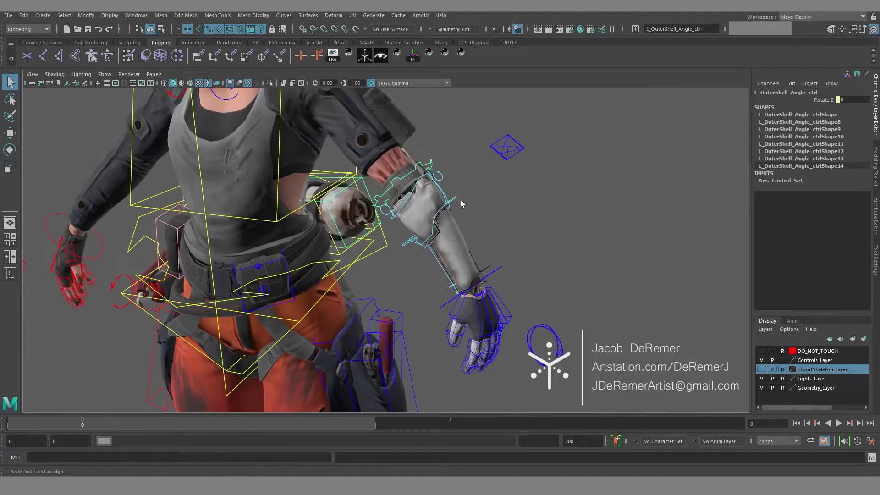
click(487, 276)
alt+drag(487, 277, 495, 225)
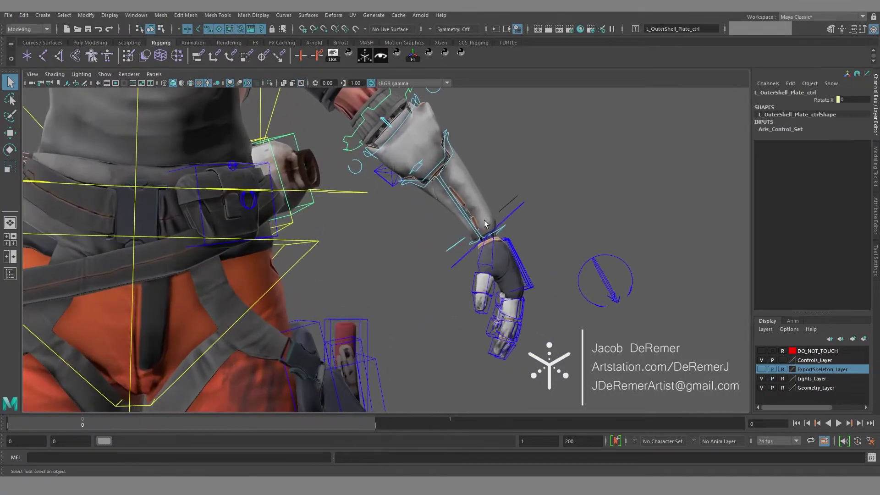
Select the prosthetic forearm's shell controls, including front and rear, and move them outward to a Translate Y of 0.35.
click(435, 168)
alt+drag(435, 169, 398, 153)
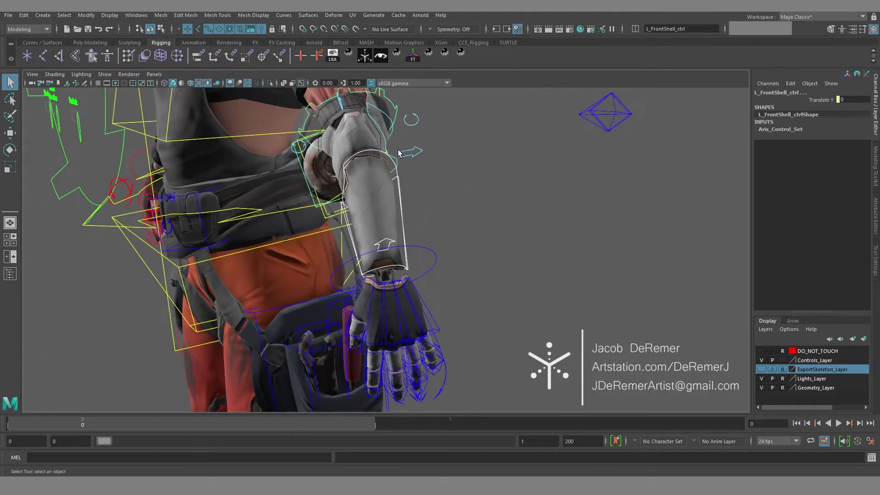
click(380, 131)
key(w)
alt+drag(448, 186, 405, 175)
key(q)
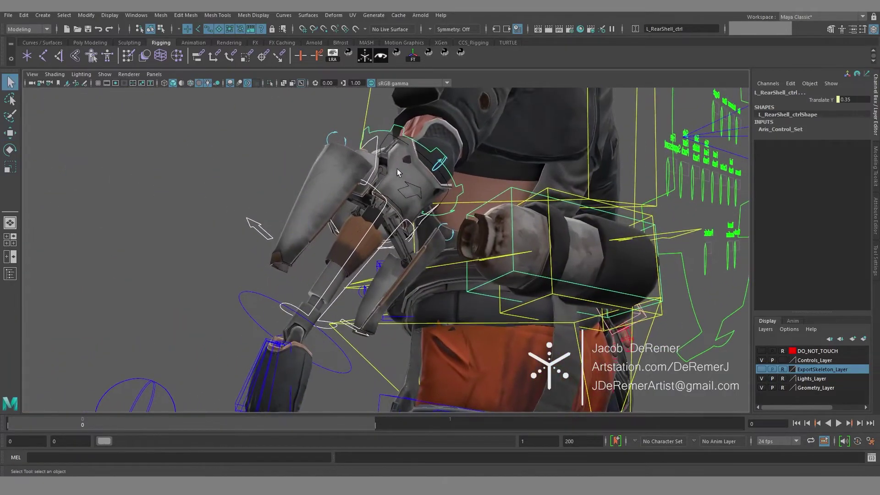
Select the shell angle controls of the prosthetic forearm and rotate them to swing the side shells open.
click(326, 129)
alt+drag(326, 129, 323, 209)
click(316, 217)
alt+drag(417, 169, 437, 169)
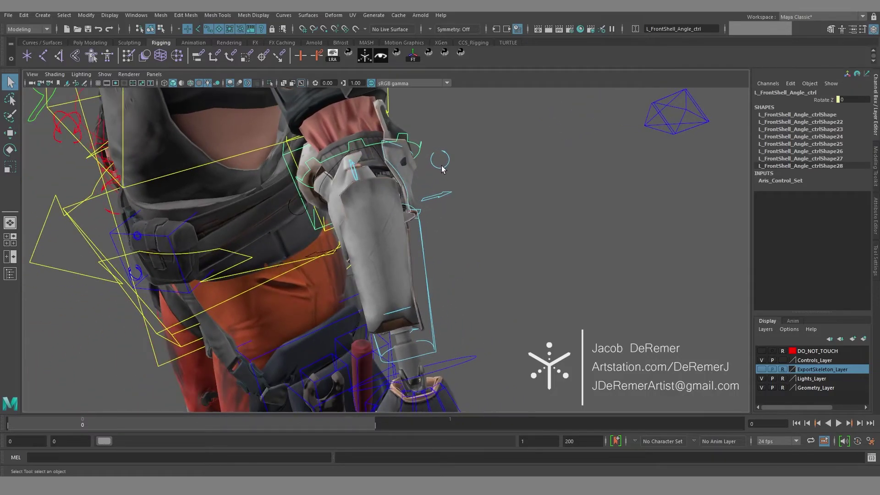
click(414, 195)
key(e)
drag(377, 211, 349, 219)
Rotate the front shell plate control together with the plate control on the opposite side of the forearm.
click(433, 151)
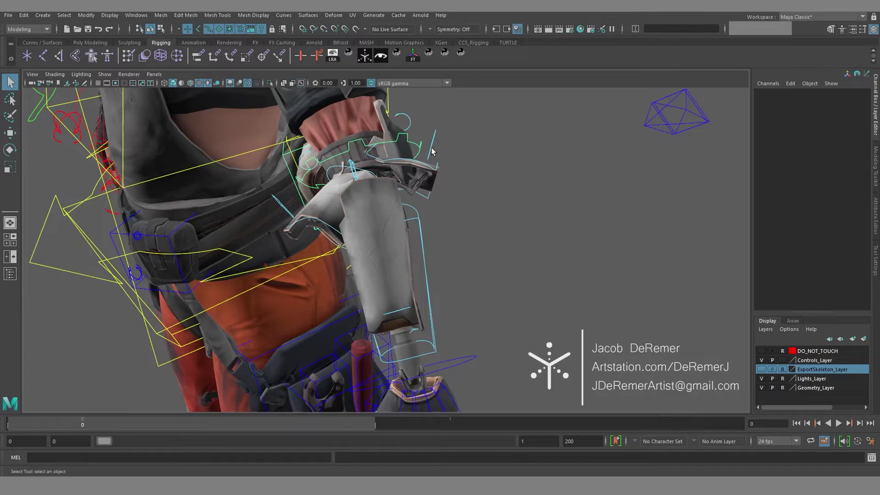
click(285, 209)
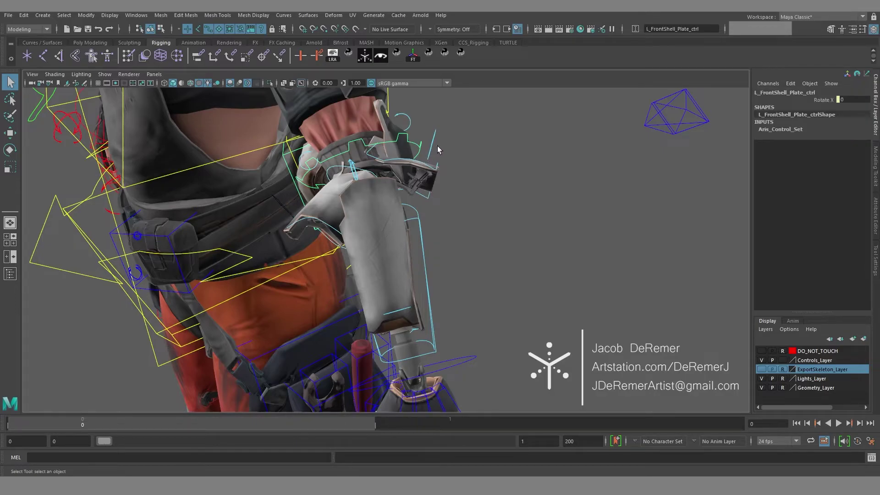
key(e)
drag(328, 229, 355, 225)
click(499, 216)
alt+drag(498, 216, 471, 215)
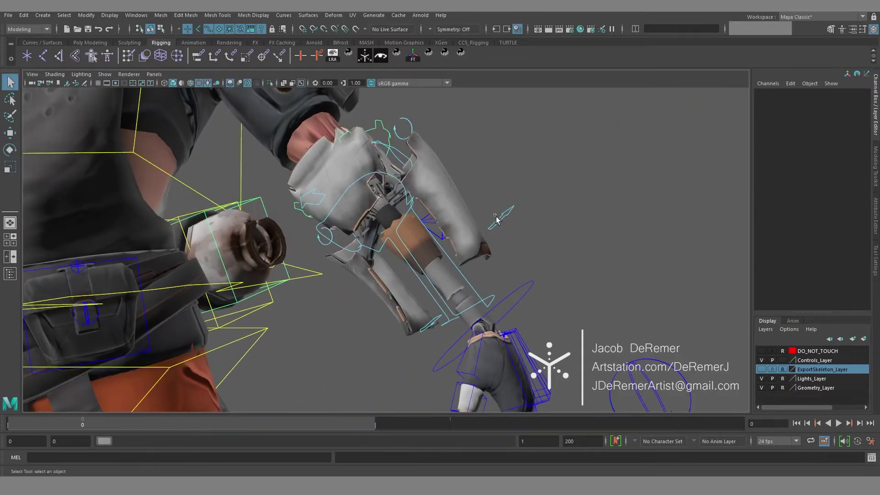
Rotate the shell plate controls at the wrist ends of the shells so the plates flare away from the forearm.
key(q)
click(433, 323)
key(e)
drag(530, 240, 439, 175)
click(538, 227)
key(q)
Turn on Prosthetic Vent Controls for the left arm master control and select the vent fin control.
click(421, 172)
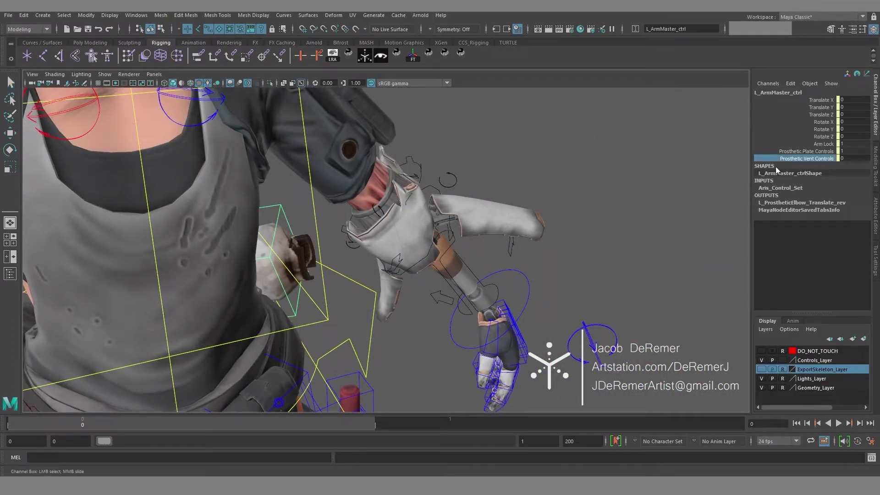
alt+drag(481, 212, 435, 189)
click(397, 151)
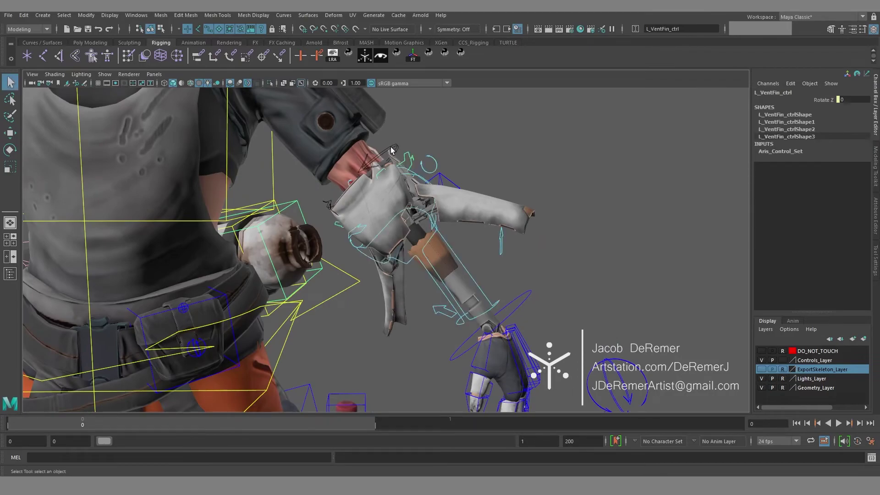
Try rotating the vent fin control on the prosthetic elbow and undo the rotation.
key(e)
drag(395, 152, 372, 169)
key(ctrl+z)
Set the left IK arm control's IK FK Switch to 1.
alt+middle_drag(518, 261, 476, 212)
alt+drag(475, 212, 497, 257)
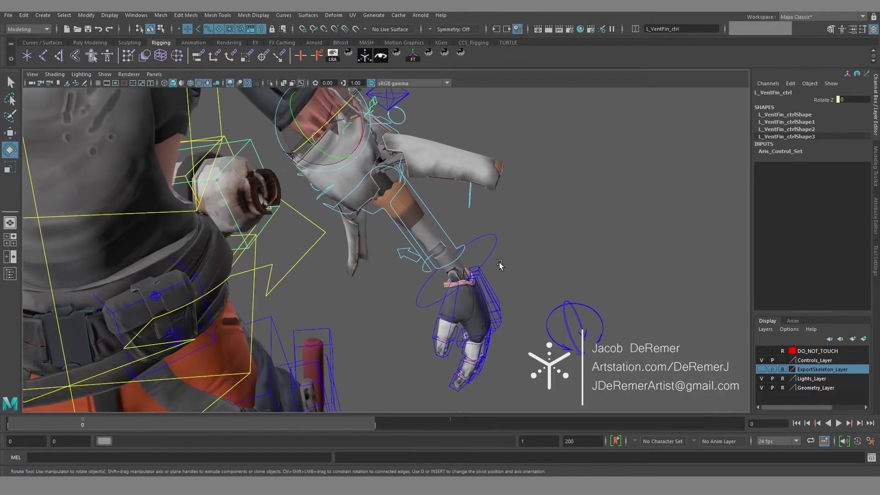
click(492, 253)
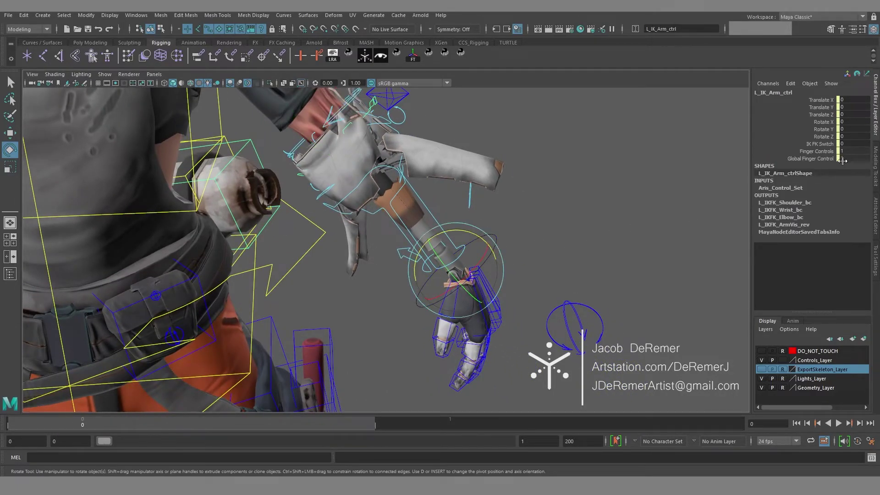
click(819, 143)
Select the left FK wrist control and rotate it freely to about X -222.9, Y -81.1, Z 249.1.
click(461, 271)
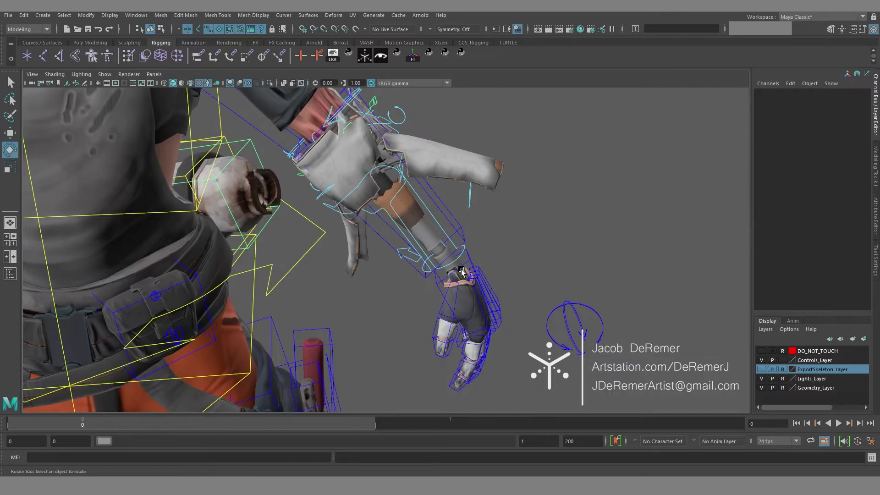
click(468, 264)
key(f)
alt+drag(471, 257, 399, 229)
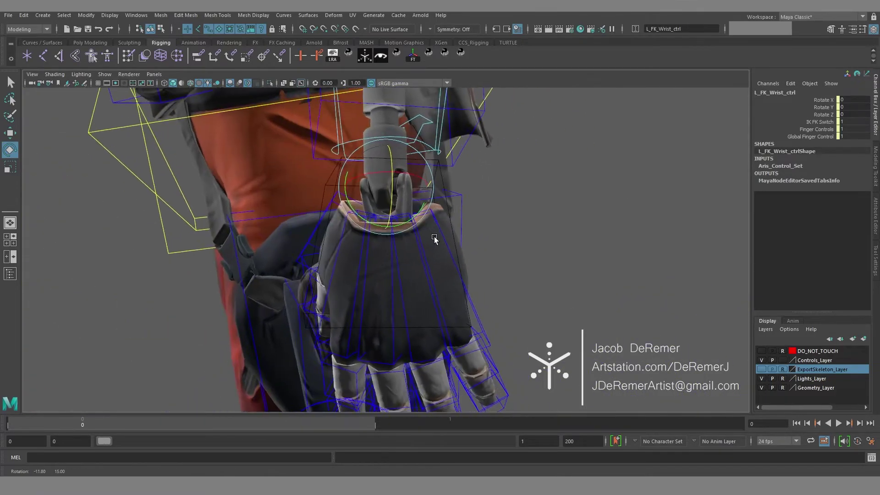
drag(405, 193, 447, 193)
drag(404, 170, 333, 174)
drag(405, 198, 437, 224)
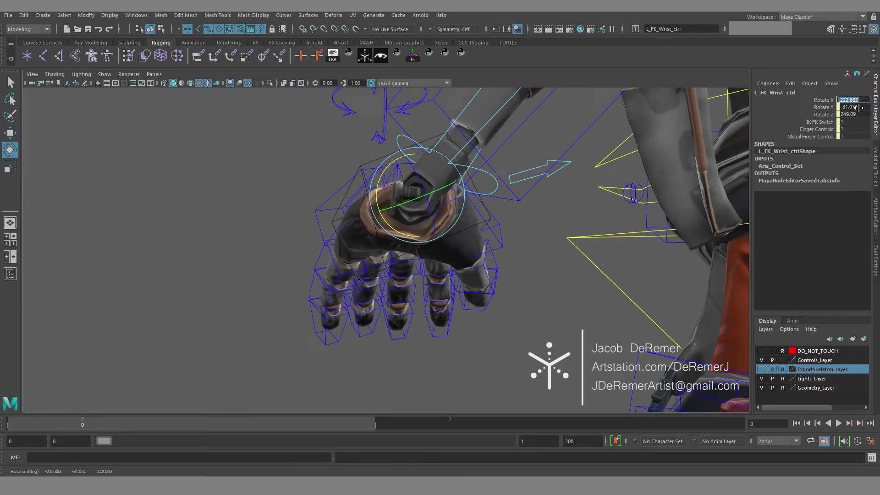
Set the left FK wrist control's Rotate X, Y and Z to 0.
text(0)
key(Return)
scroll(392, 152, down, 9)
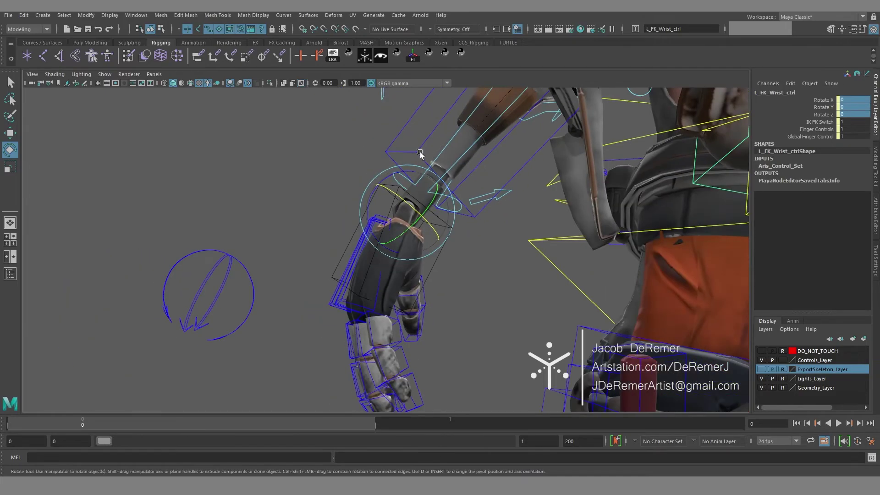
Clear the selection and examine the whole character with the visibility controls from several angles.
alt+drag(392, 151, 483, 145)
alt+right_drag(482, 146, 414, 202)
alt+middle_drag(414, 202, 508, 217)
alt+right_drag(531, 223, 487, 251)
alt+middle_drag(487, 251, 479, 234)
key(q)
click(518, 226)
alt+drag(410, 189, 448, 190)
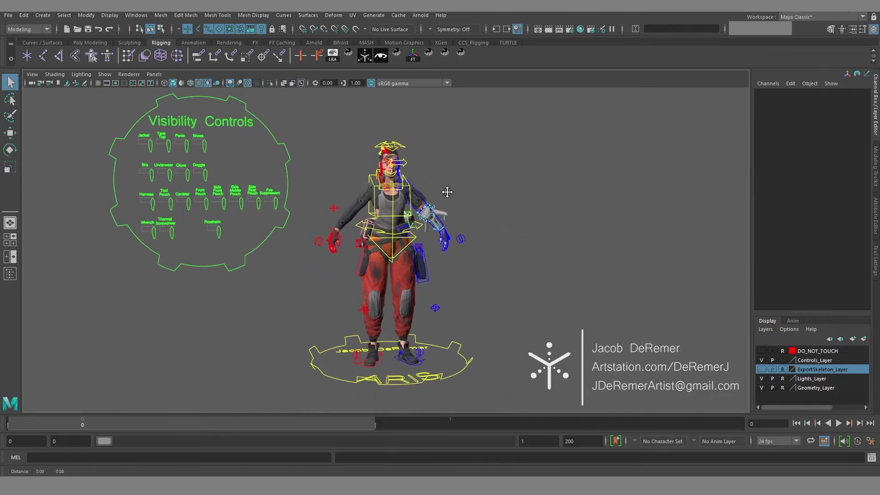
alt+middle_drag(448, 190, 455, 211)
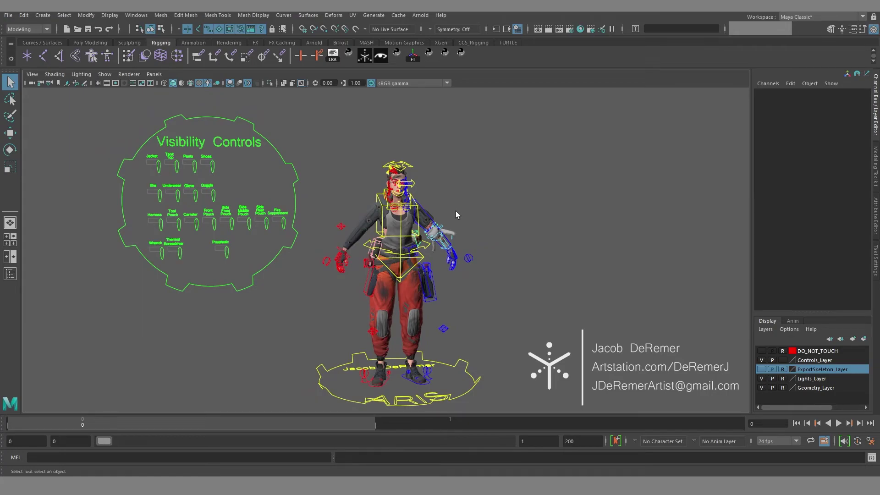
alt+drag(486, 235, 477, 250)
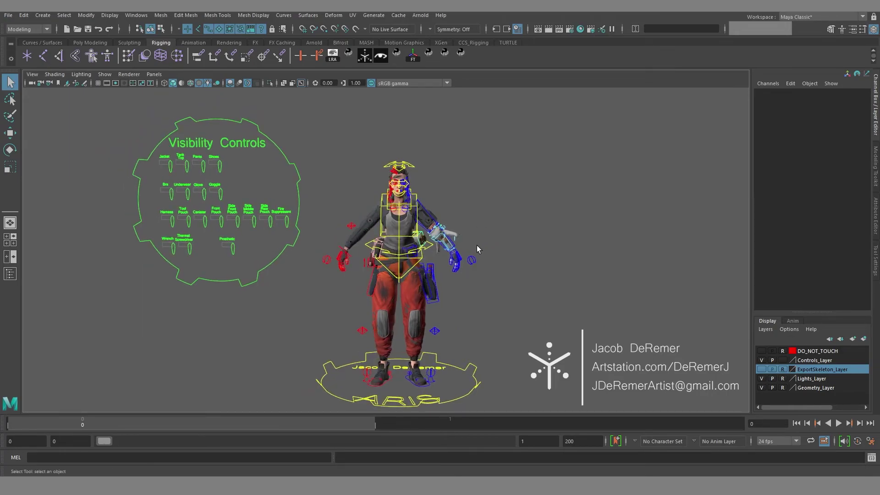
alt+right_drag(478, 250, 481, 238)
alt+drag(518, 234, 234, 237)
alt+drag(559, 222, 480, 236)
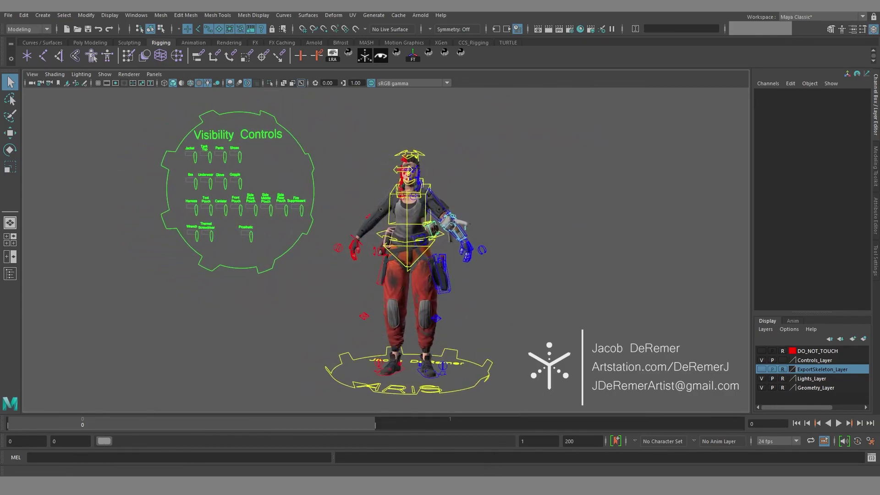